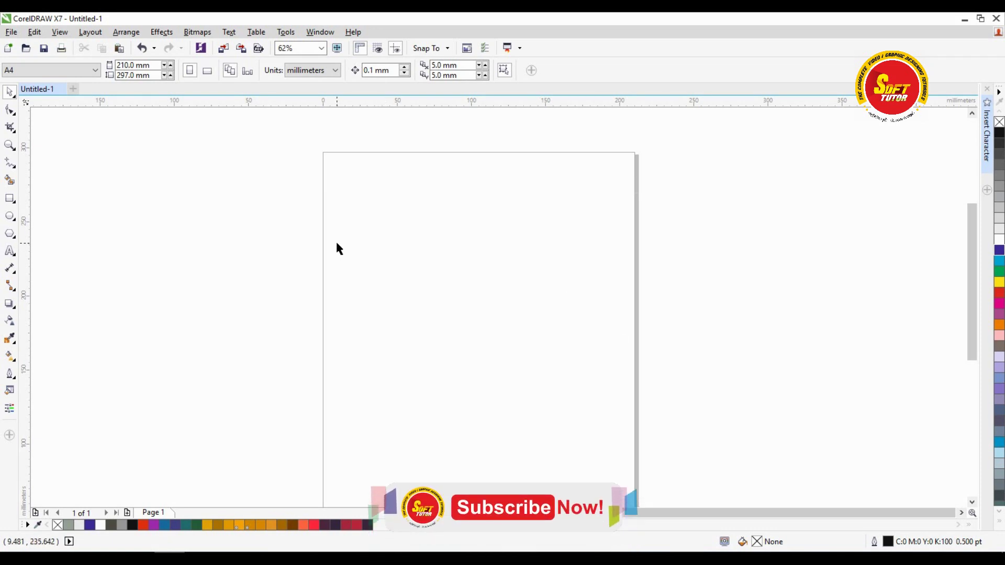
{"action": "key", "text": "h"}
{"action": "left_click_drag", "start_coordinate": [431, 291], "coordinate": [426, 255]}
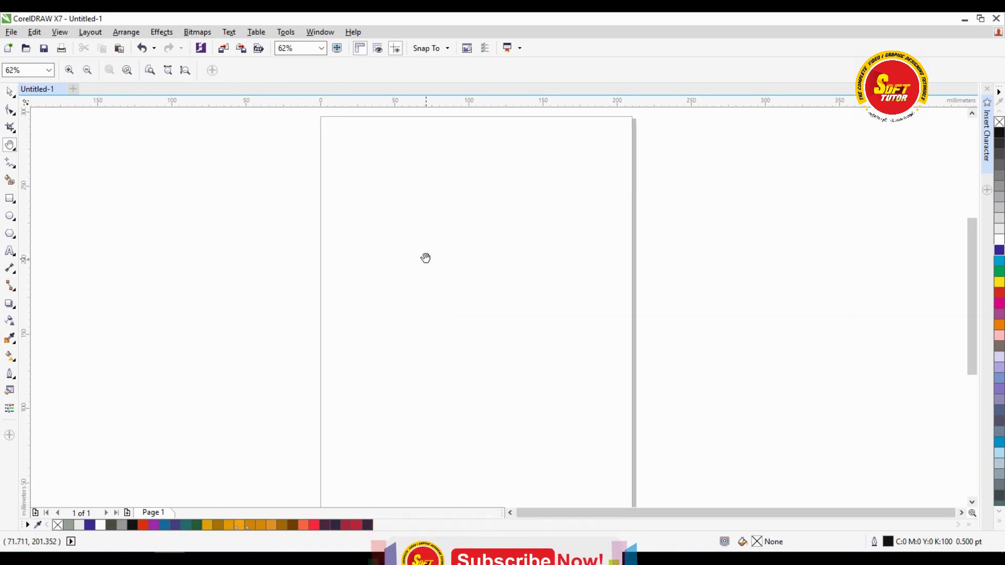
{"action": "key", "text": "space"}
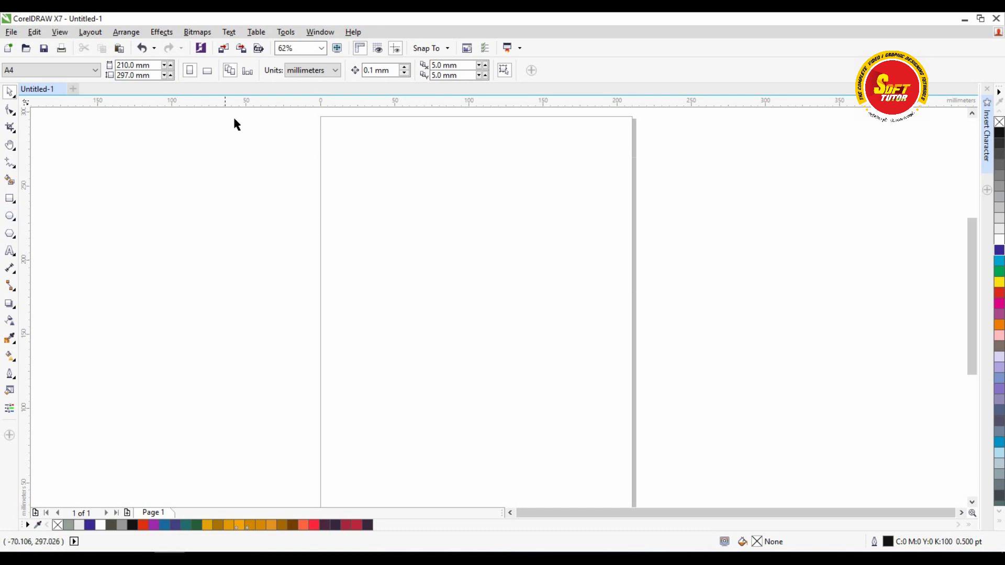
Turn the Insert Character docker off and back on, and expand it to show its glyphs.
{"action": "left_click", "coordinate": [230, 33]}
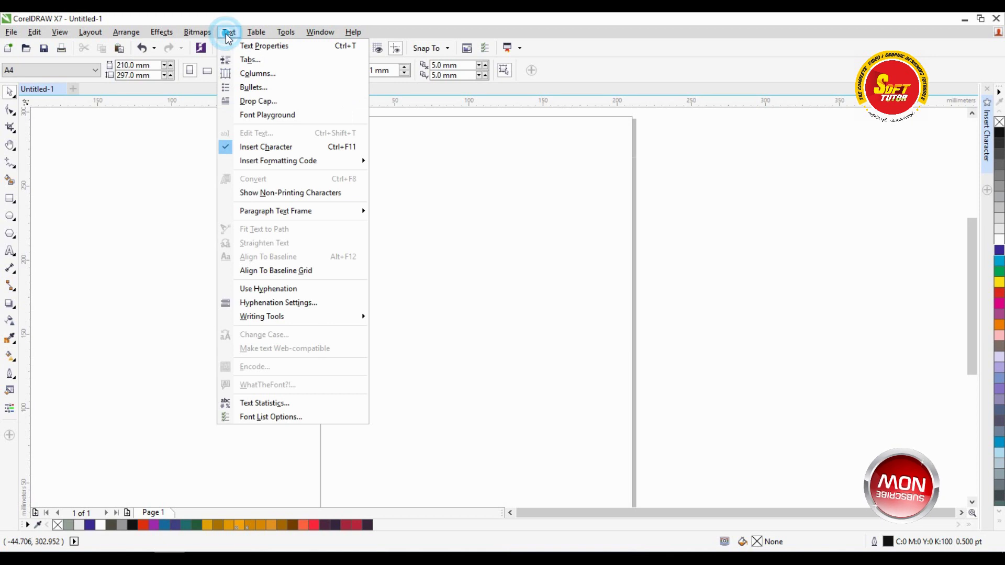
{"action": "left_click", "coordinate": [277, 147]}
{"action": "left_click", "coordinate": [229, 32]}
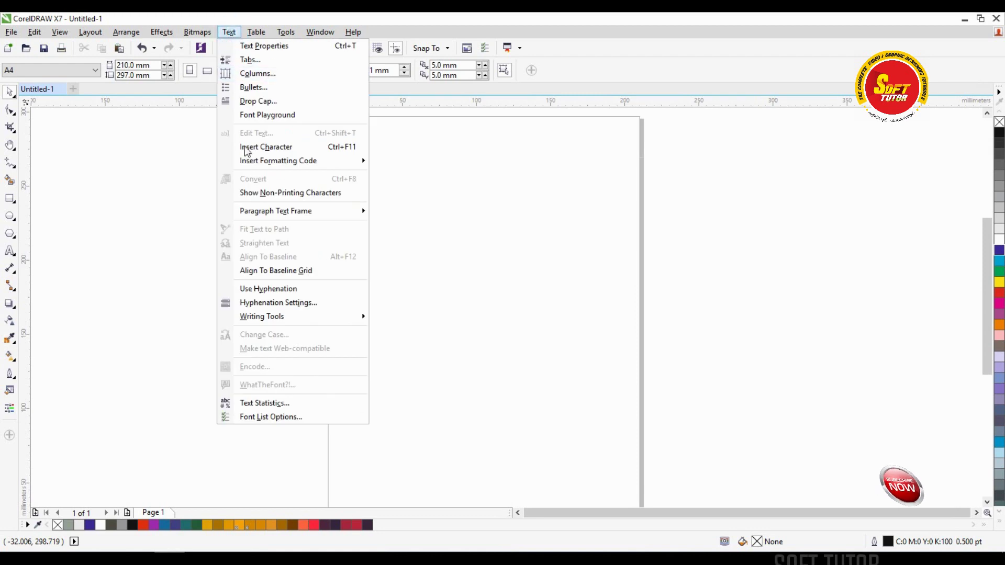
{"action": "mouse_move", "coordinate": [252, 159]}
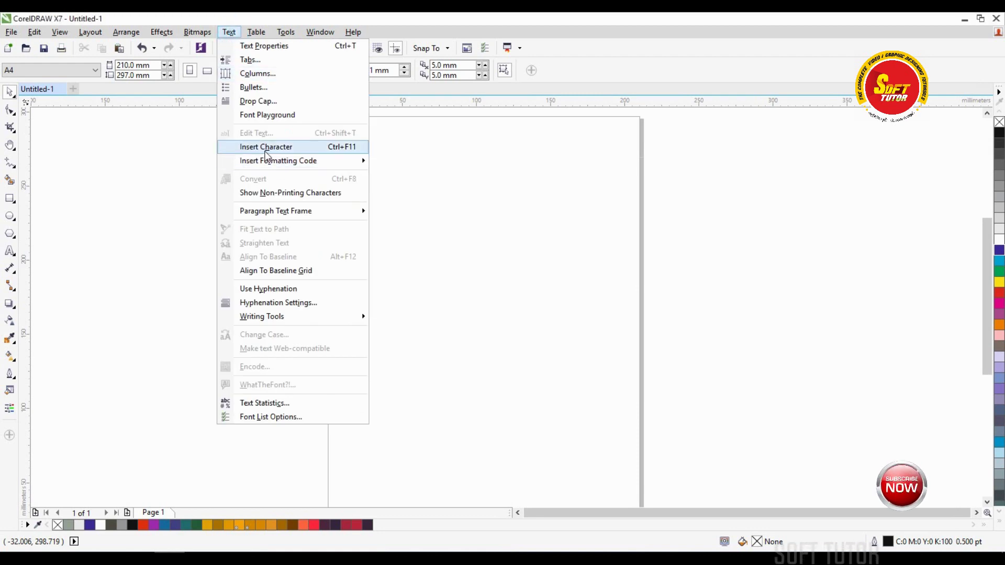
{"action": "left_click", "coordinate": [265, 149]}
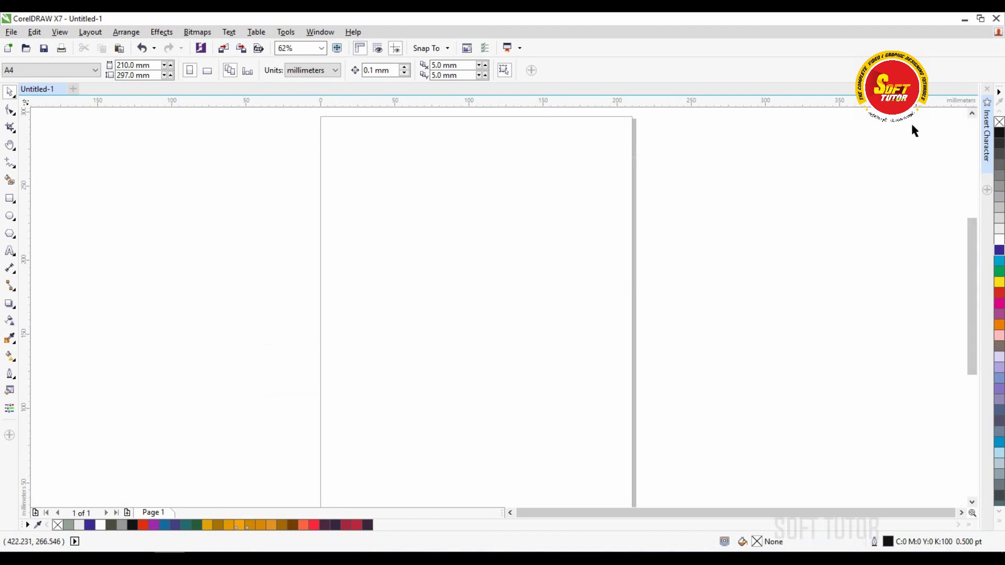
{"action": "left_click", "coordinate": [988, 127]}
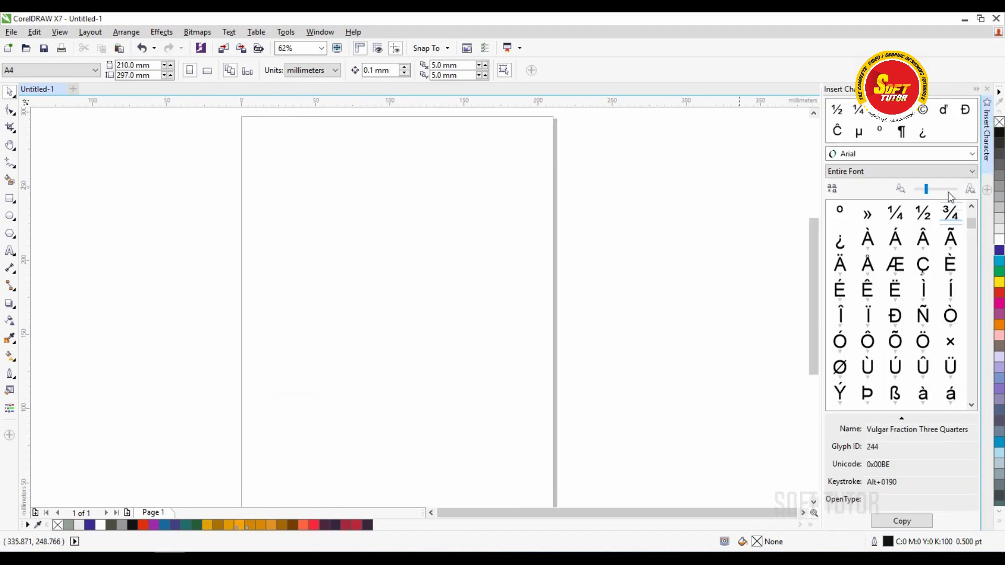
Browse the list of fonts available for inserting characters.
{"action": "left_click", "coordinate": [878, 155]}
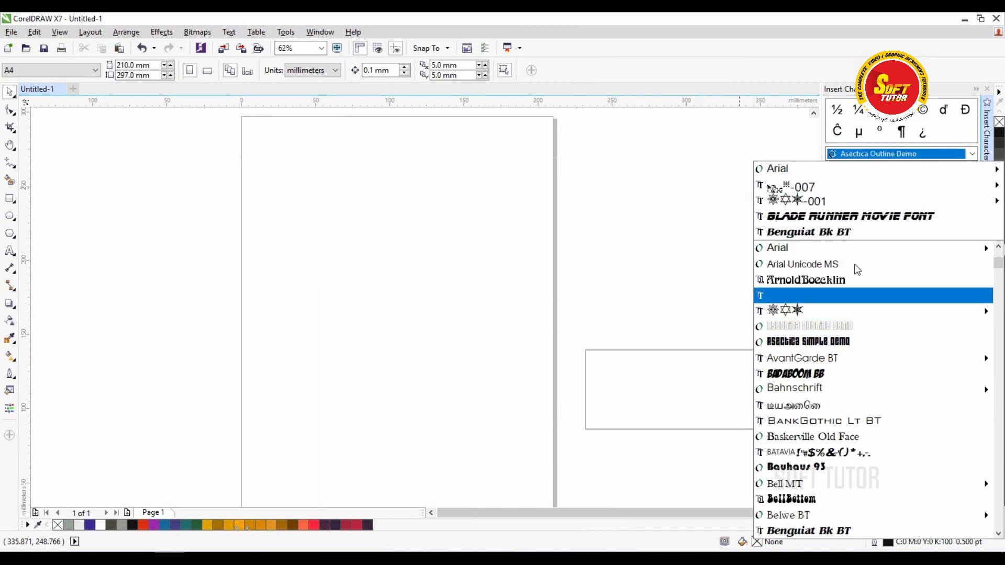
{"action": "mouse_move", "coordinate": [774, 187]}
{"action": "left_click_drag", "start_coordinate": [772, 148], "coordinate": [659, 179]}
Start an artistic text in the upper-left part of the page and insert the Arial glyphs 1, 2, 3 and 4.
{"action": "scroll", "coordinate": [661, 187], "scroll_direction": "down", "scroll_amount": 1}
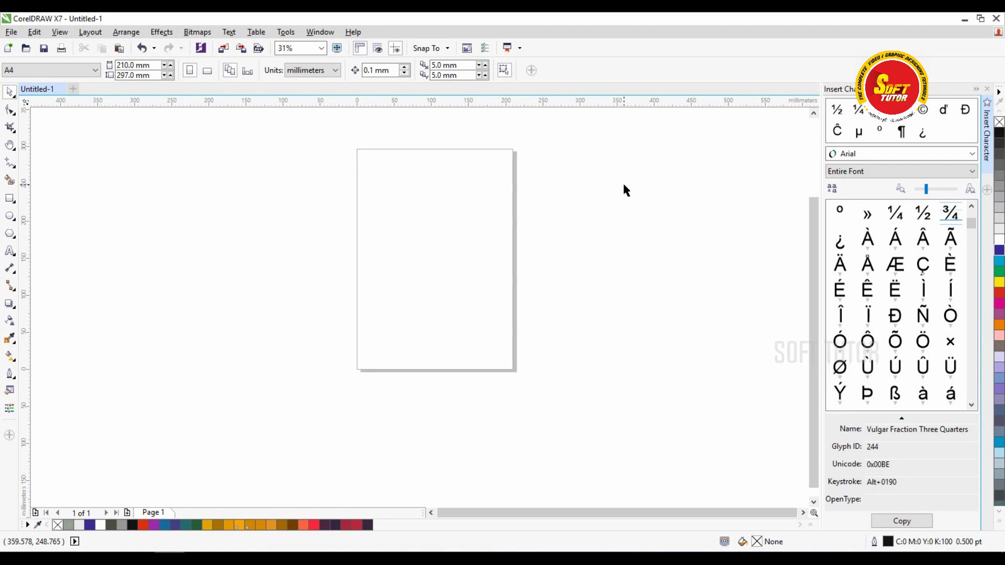
{"action": "scroll", "coordinate": [467, 149], "scroll_direction": "up", "scroll_amount": 1}
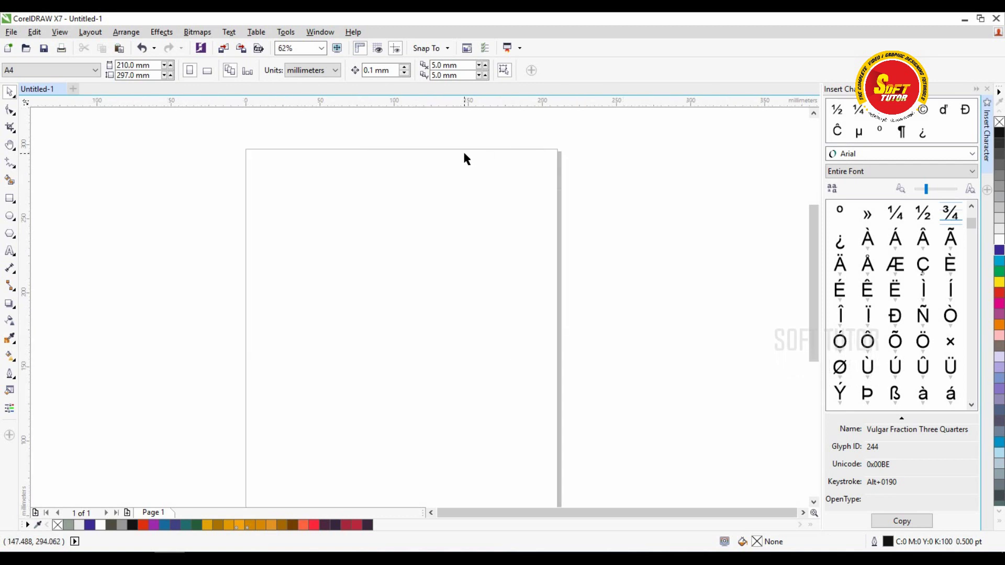
{"action": "left_click", "coordinate": [9, 252]}
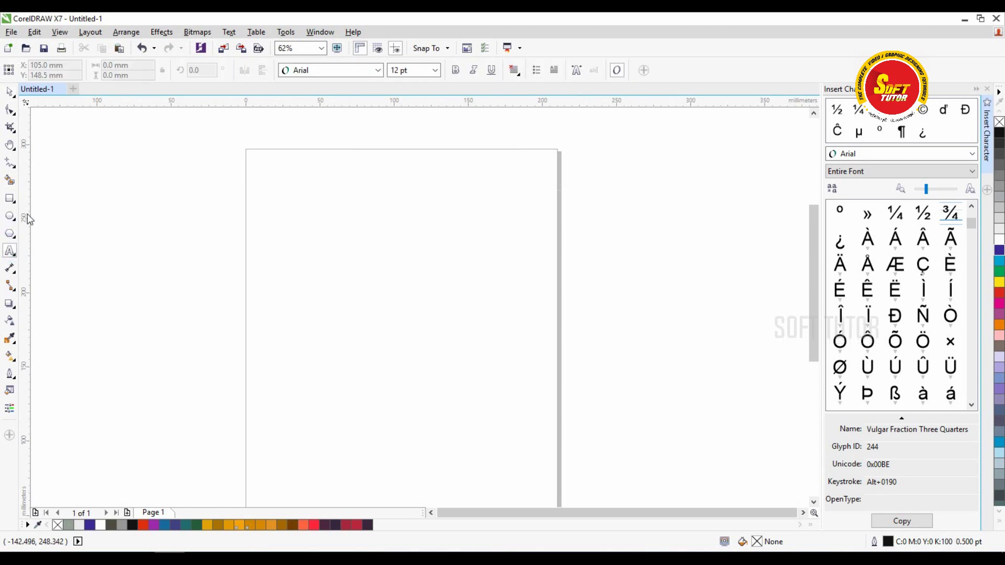
{"action": "left_click", "coordinate": [283, 242]}
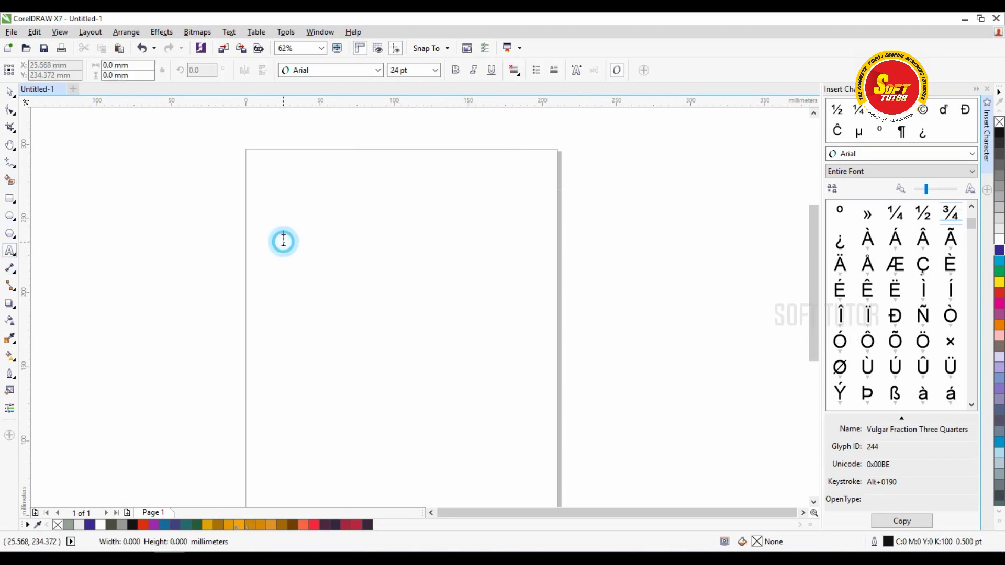
{"action": "scroll", "coordinate": [283, 241], "scroll_direction": "up", "scroll_amount": 2}
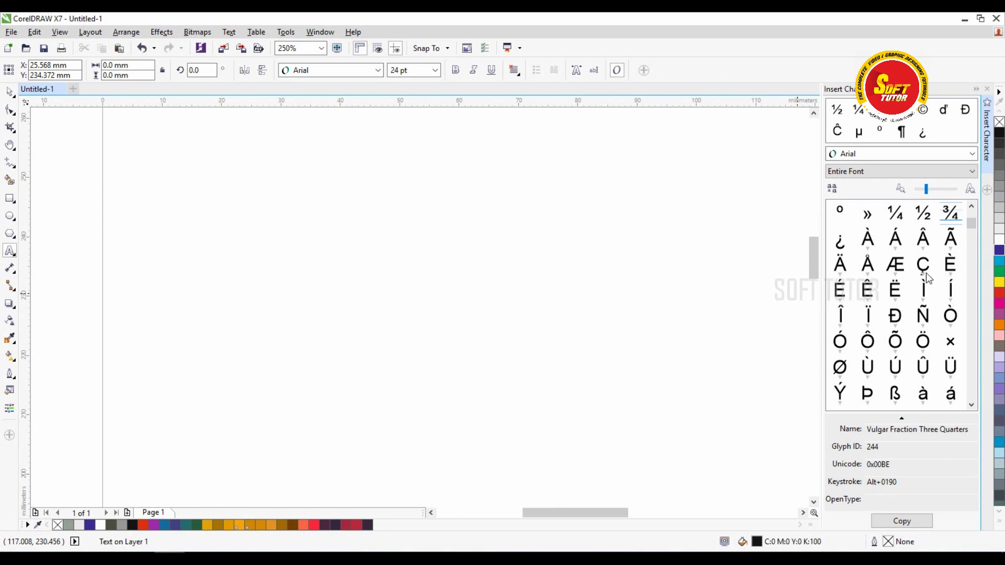
{"action": "left_click", "coordinate": [867, 238]}
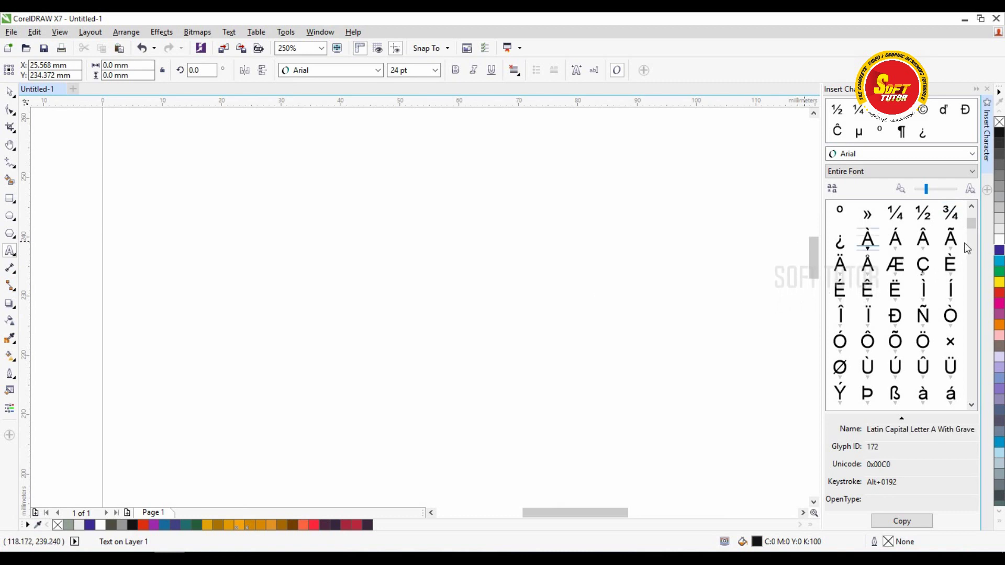
{"action": "left_click", "coordinate": [972, 208]}
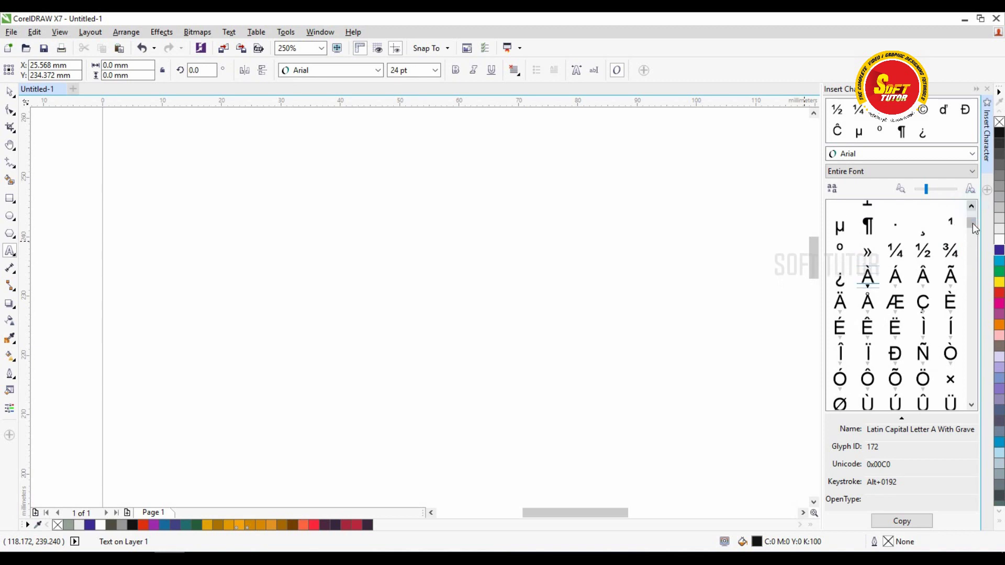
{"action": "scroll", "coordinate": [971, 203], "scroll_direction": "up", "scroll_amount": 5}
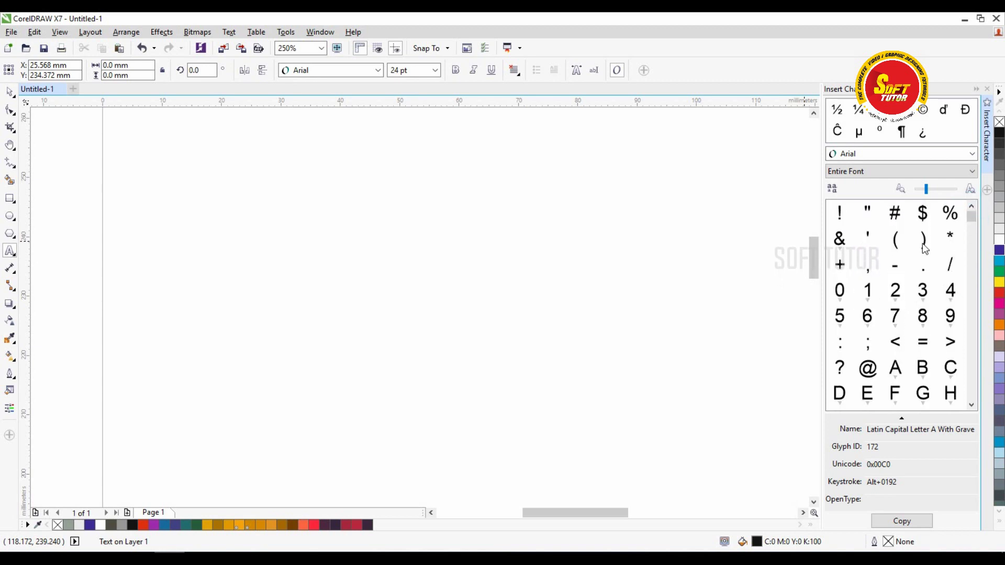
{"action": "double_click", "coordinate": [867, 292]}
{"action": "double_click", "coordinate": [895, 291]}
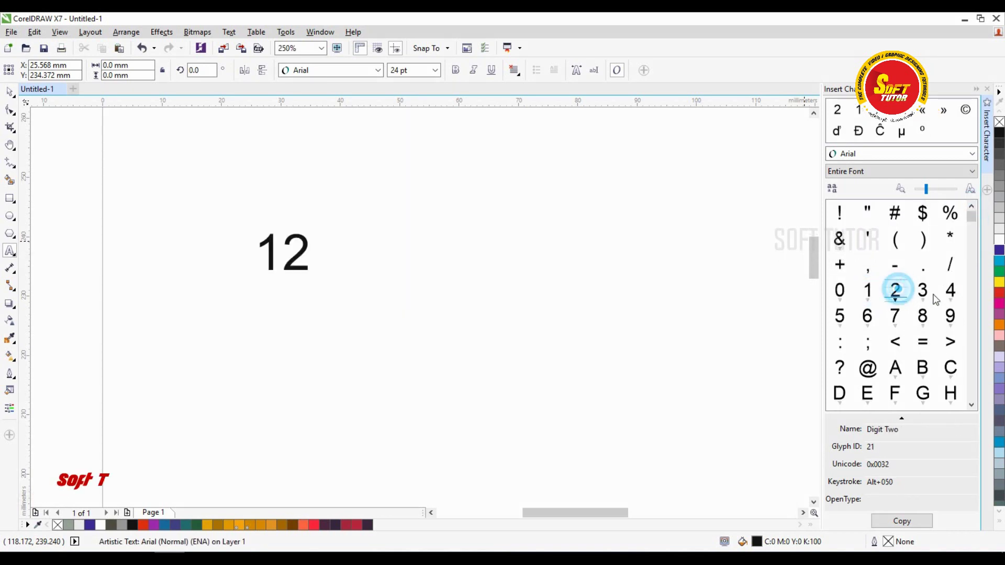
{"action": "double_click", "coordinate": [925, 293]}
{"action": "double_click", "coordinate": [951, 291]}
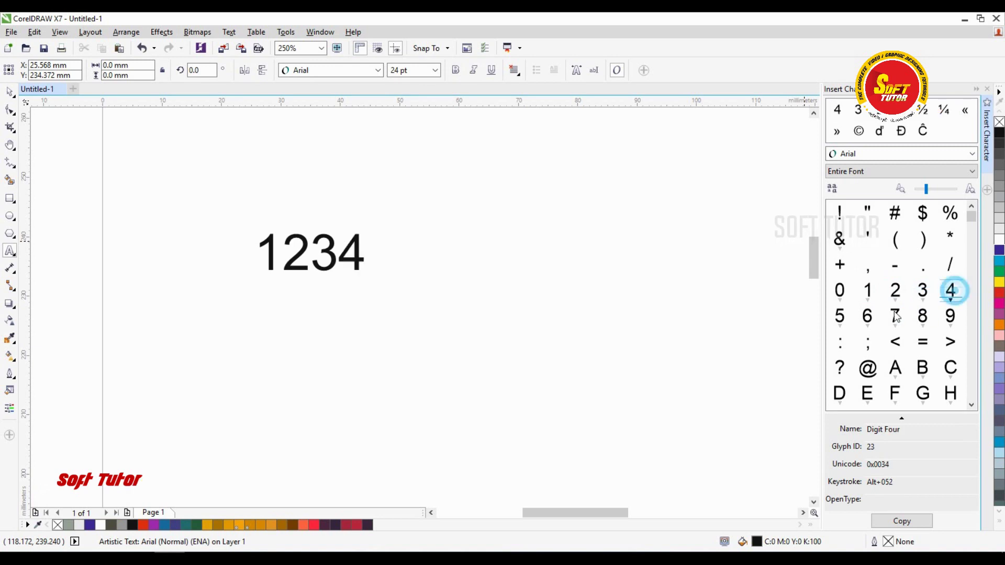
Append the glyphs 6, 7, 8 and 9 to the artistic text from the character list.
{"action": "double_click", "coordinate": [872, 314]}
{"action": "double_click", "coordinate": [895, 315]}
{"action": "double_click", "coordinate": [922, 315]}
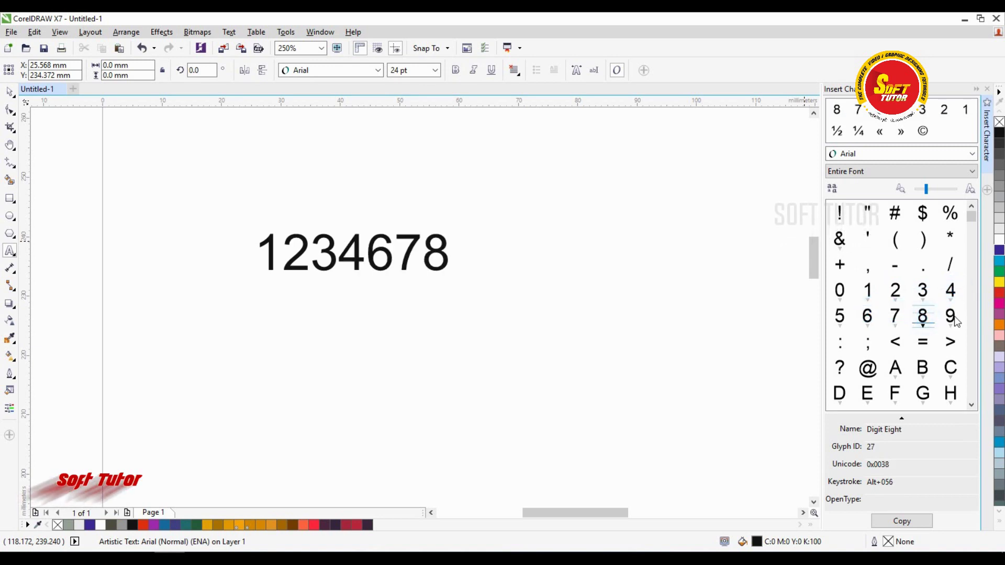
{"action": "double_click", "coordinate": [951, 315]}
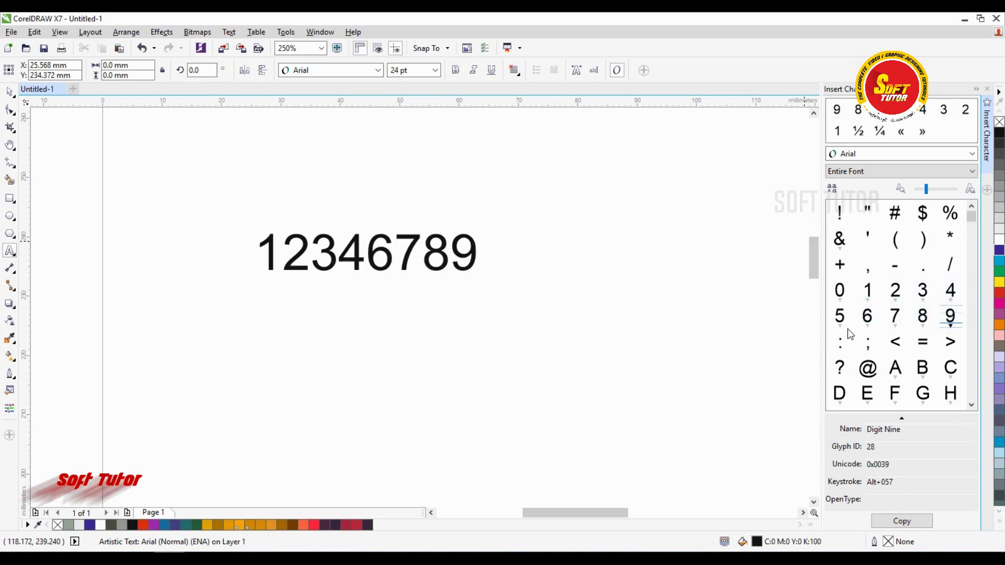
Place the glyphs 1, <, @, E and several copies of A on the page as separate objects beside the number text.
{"action": "left_click_drag", "start_coordinate": [867, 291], "coordinate": [582, 321]}
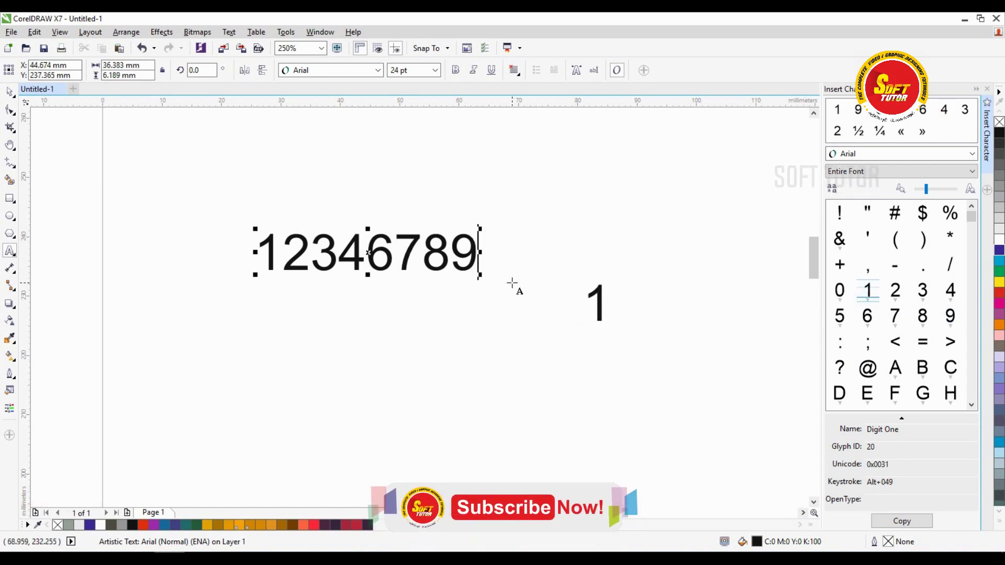
{"action": "left_click_drag", "start_coordinate": [898, 346], "coordinate": [476, 368]}
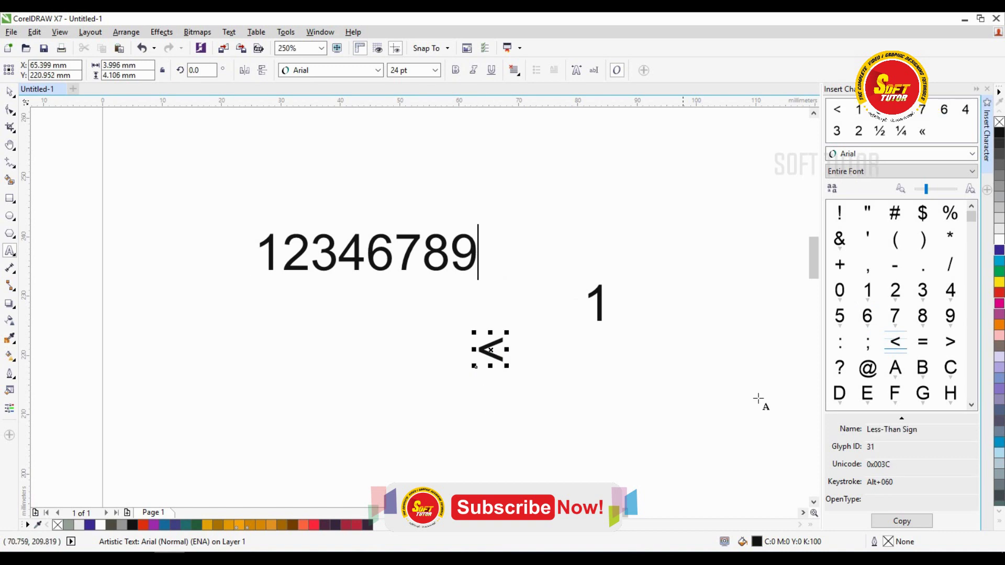
{"action": "left_click_drag", "start_coordinate": [594, 392], "coordinate": [576, 408]}
{"action": "left_click_drag", "start_coordinate": [867, 392], "coordinate": [635, 412]}
{"action": "left_click_drag", "start_coordinate": [691, 254], "coordinate": [757, 289]}
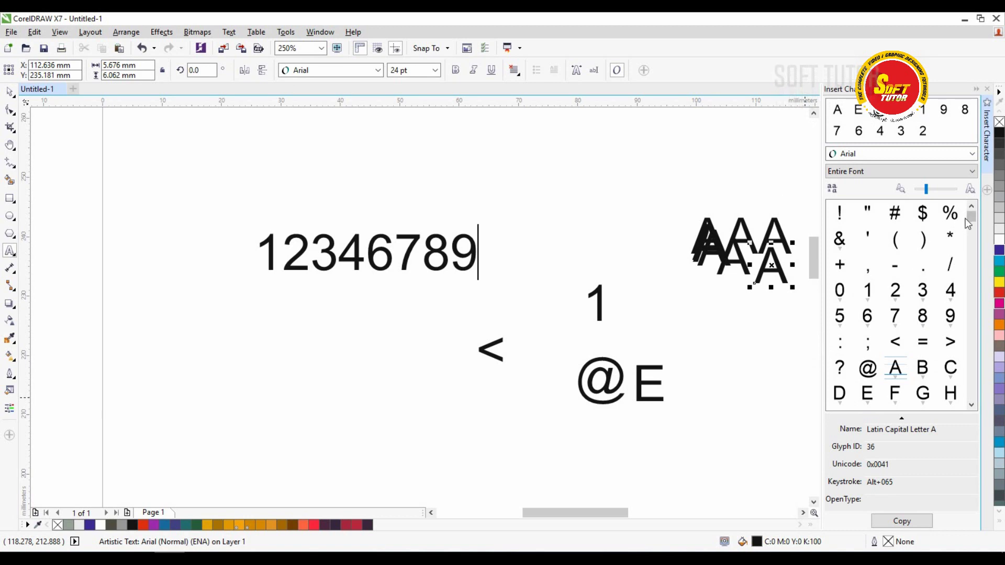
Select all the inserted characters on the page and delete them.
{"action": "left_click", "coordinate": [589, 377]}
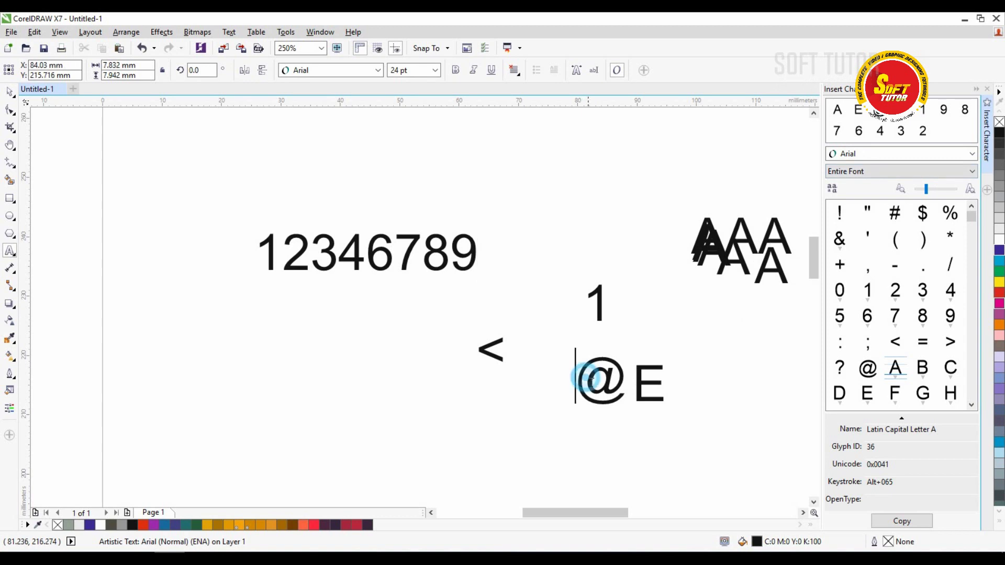
{"action": "left_click_drag", "start_coordinate": [589, 378], "coordinate": [625, 378]}
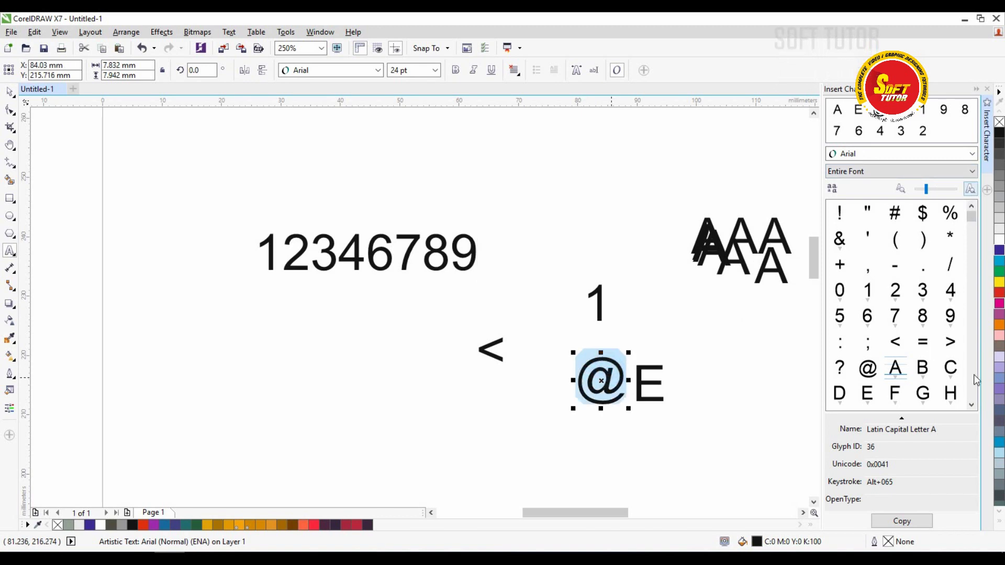
{"action": "left_click", "coordinate": [970, 405]}
{"action": "left_click_drag", "start_coordinate": [971, 408], "coordinate": [970, 407]}
{"action": "left_click", "coordinate": [10, 92]}
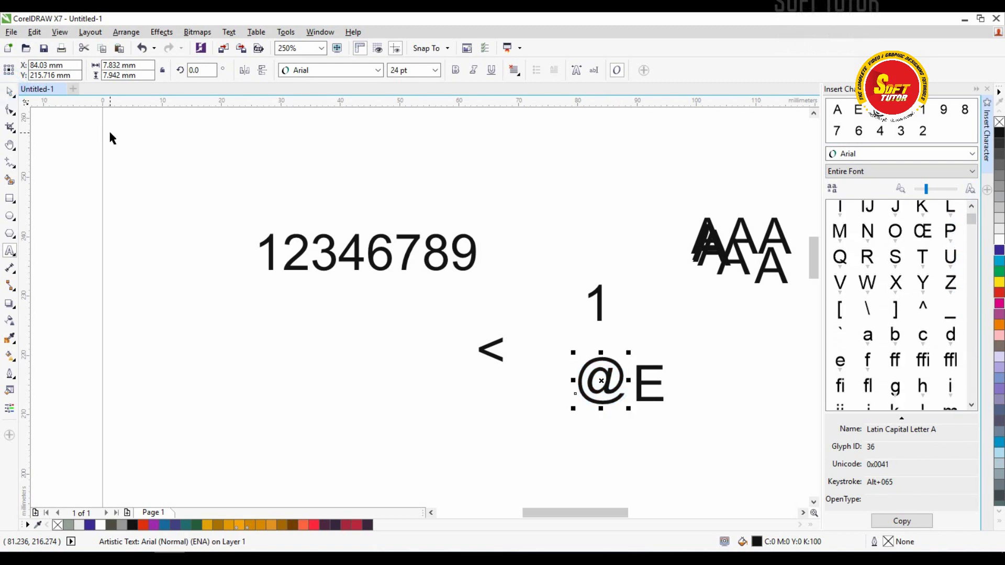
{"action": "left_click", "coordinate": [320, 196]}
{"action": "left_click_drag", "start_coordinate": [214, 193], "coordinate": [741, 407]}
{"action": "key", "text": "Delete"}
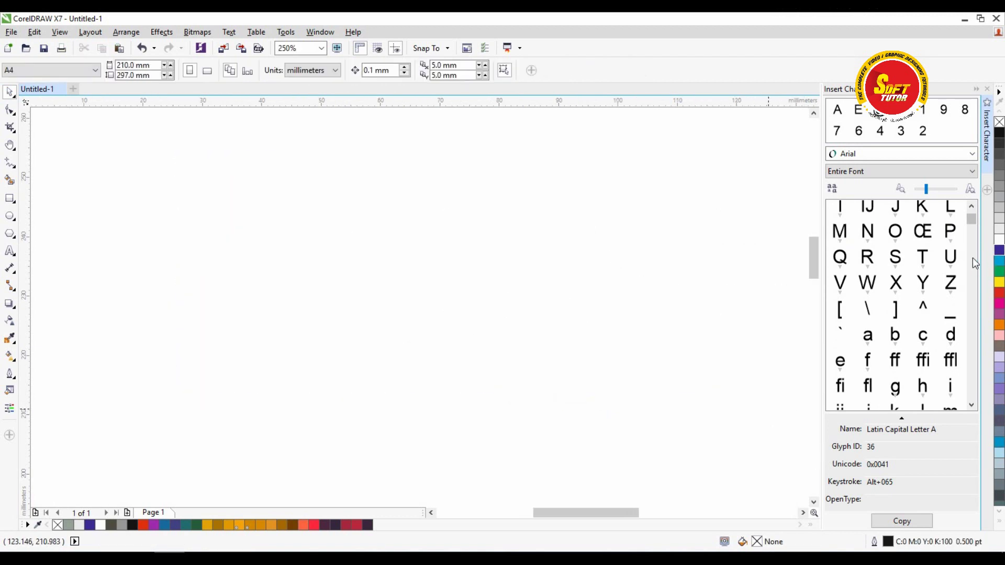
Find the Arial copyright sign in the character list and place it on the page as a separate object.
{"action": "left_click_drag", "start_coordinate": [973, 407], "coordinate": [974, 409]}
{"action": "scroll", "coordinate": [969, 238], "scroll_direction": "down", "scroll_amount": 1}
{"action": "scroll", "coordinate": [970, 220], "scroll_direction": "down", "scroll_amount": 3}
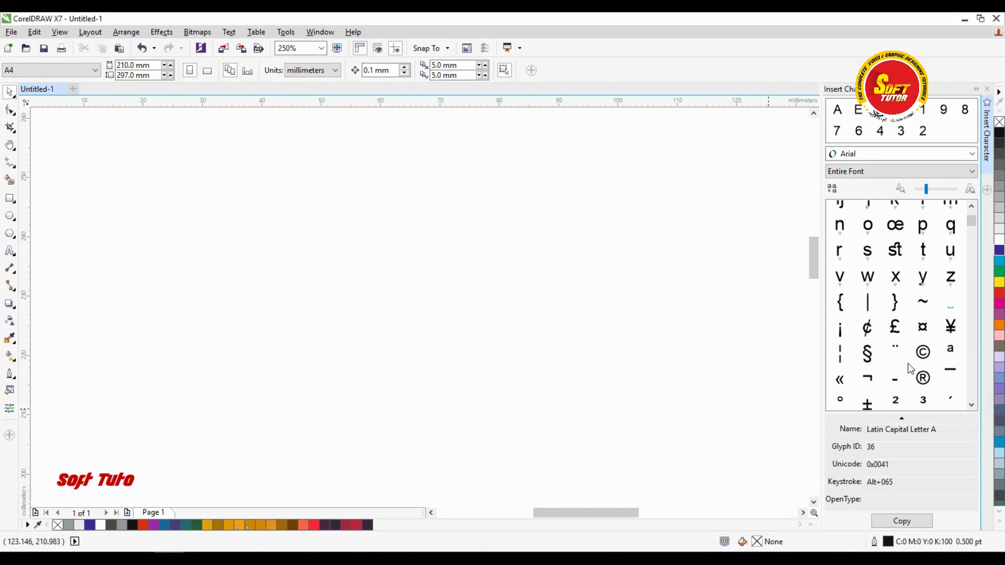
{"action": "left_click", "coordinate": [925, 354]}
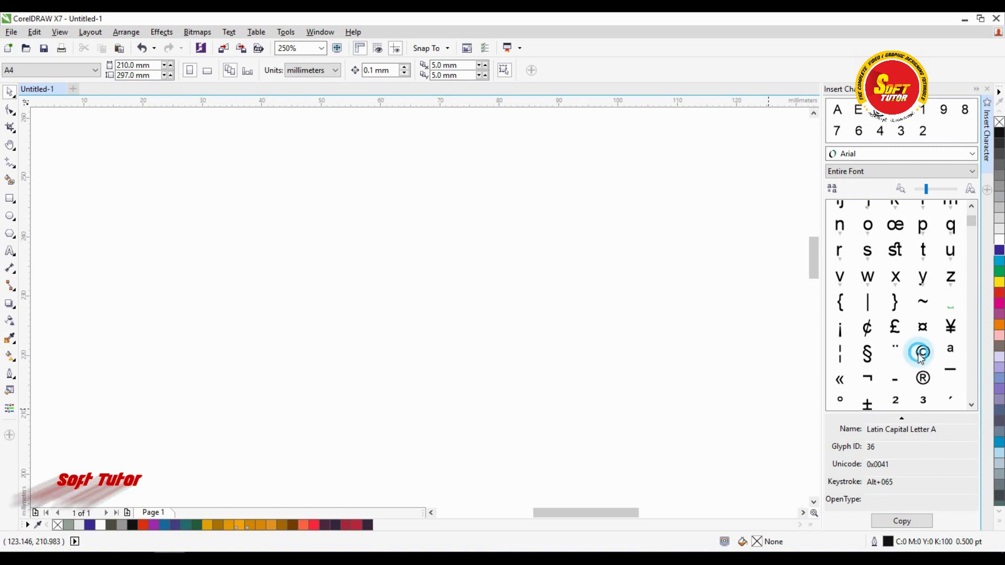
{"action": "left_click_drag", "start_coordinate": [911, 352], "coordinate": [387, 317]}
{"action": "left_click", "coordinate": [498, 325]}
{"action": "left_click_drag", "start_coordinate": [361, 258], "coordinate": [432, 329]}
{"action": "left_click", "coordinate": [493, 312]}
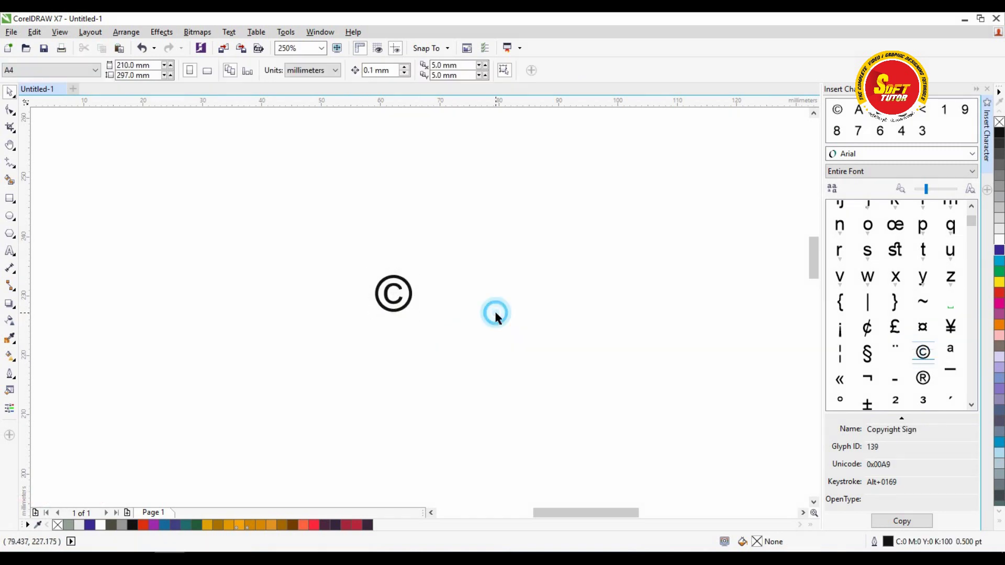
{"action": "left_click", "coordinate": [398, 288]}
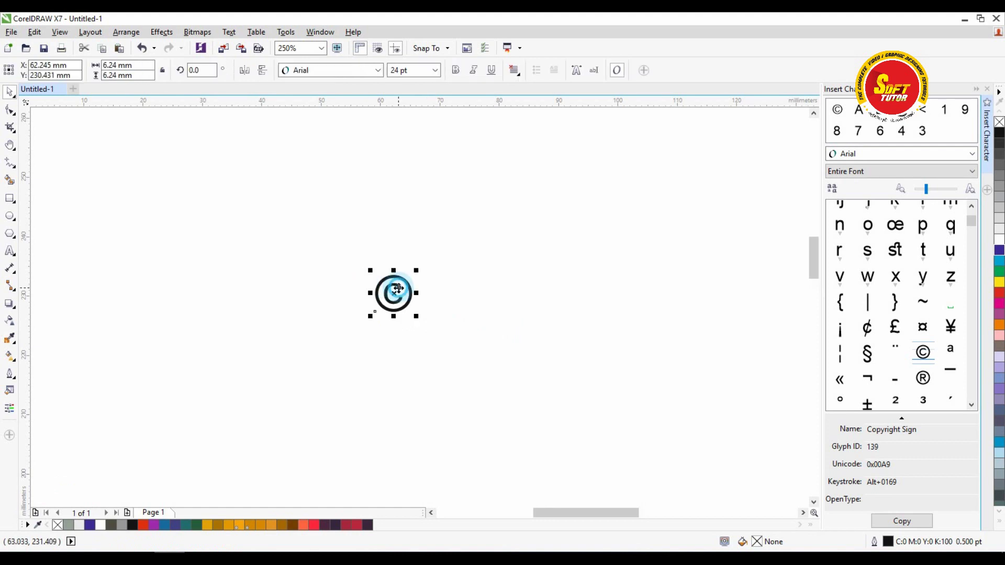
{"action": "left_click", "coordinate": [580, 307]}
Start another artistic text above and to the right of the copyright sign and insert the © glyph in it.
{"action": "left_click", "coordinate": [11, 251]}
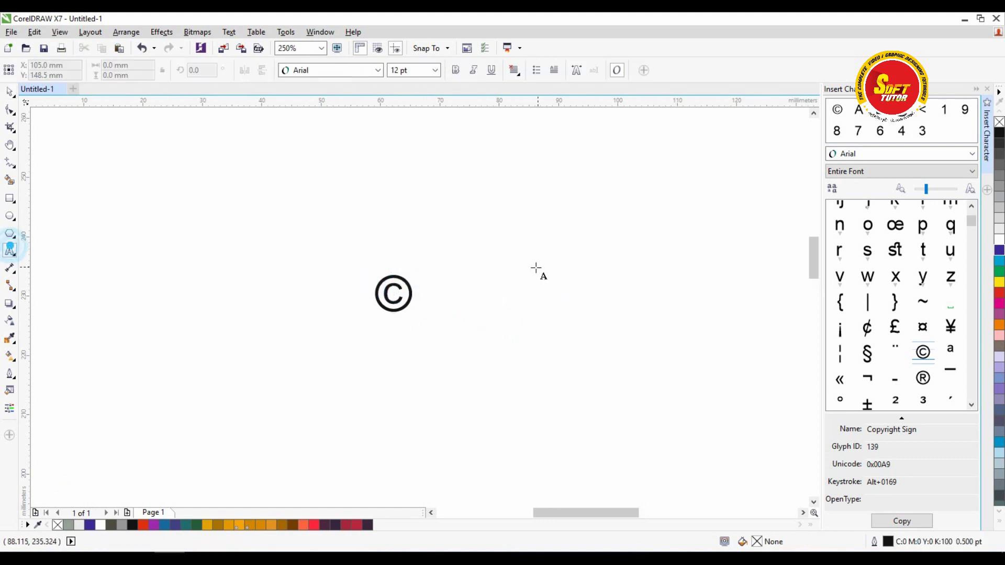
{"action": "left_click", "coordinate": [479, 225]}
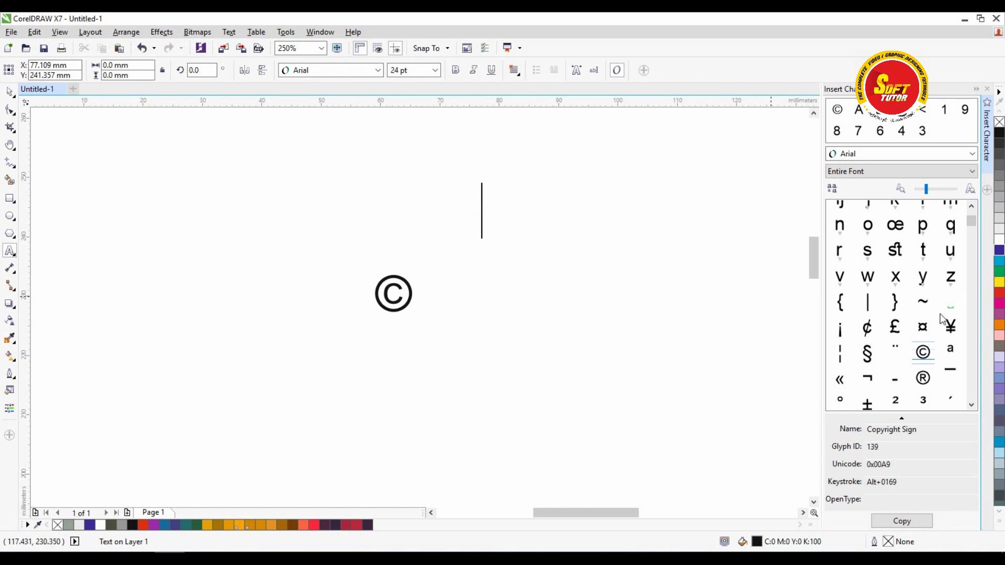
{"action": "double_click", "coordinate": [922, 354]}
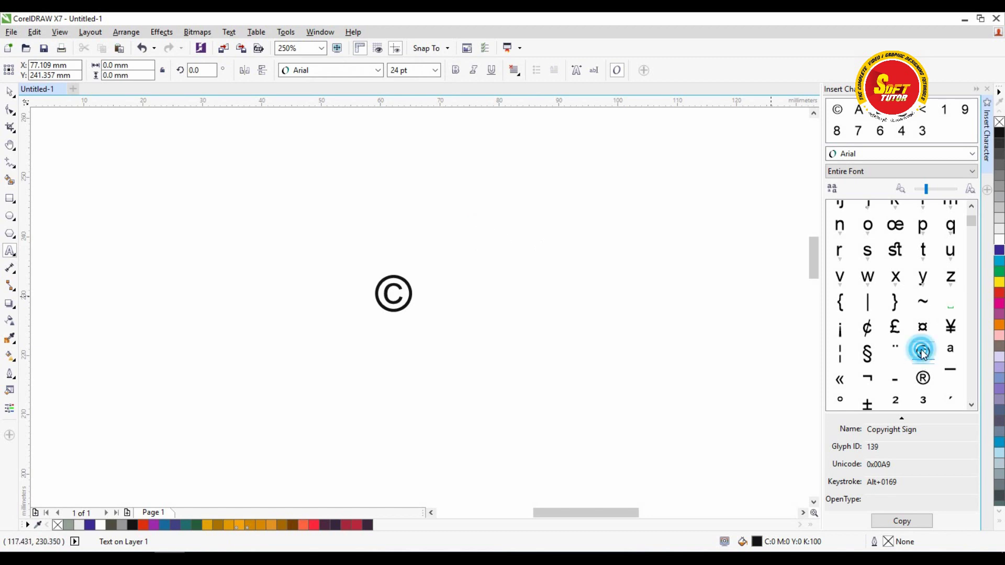
Select the copyright signs on the page and delete them.
{"action": "left_click", "coordinate": [9, 92]}
{"action": "left_click_drag", "start_coordinate": [202, 134], "coordinate": [655, 333]}
{"action": "key", "text": "Delete"}
{"action": "left_click", "coordinate": [652, 326]}
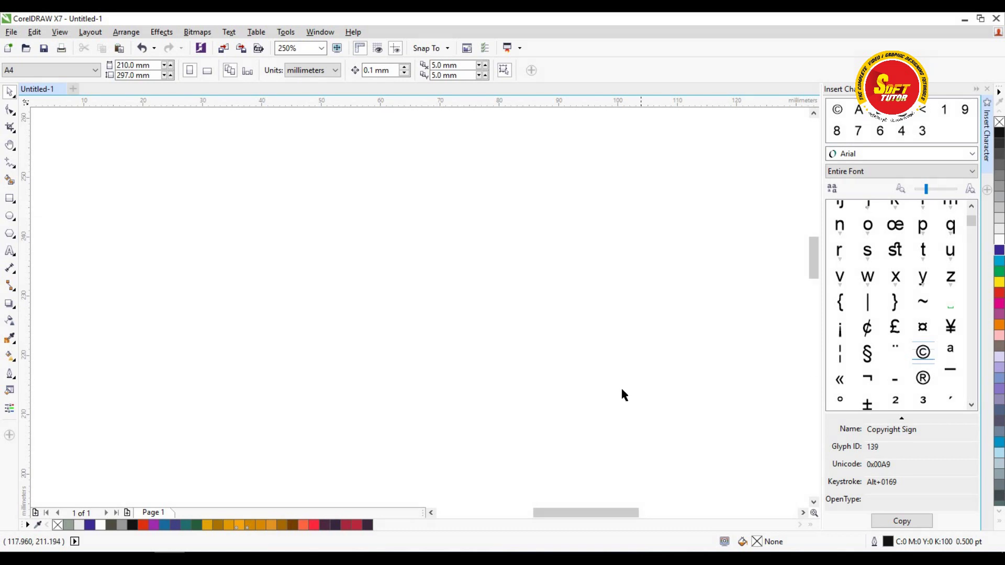
Write "Document" as 24 pt Arial artistic text on the empty page and insert the © glyph after it.
{"action": "key", "text": "F8"}
{"action": "left_click", "coordinate": [325, 280]}
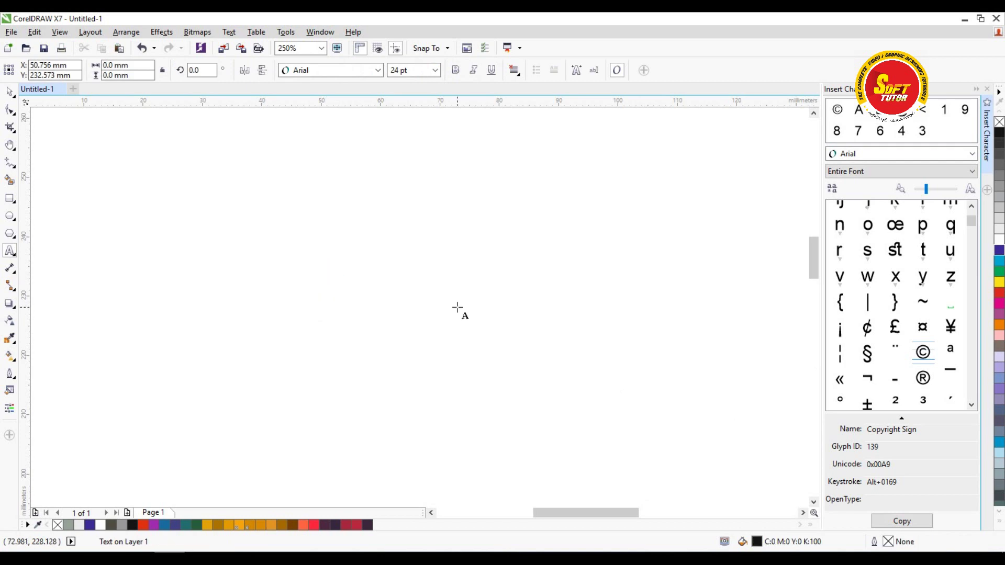
{"action": "type", "text": "Document"}
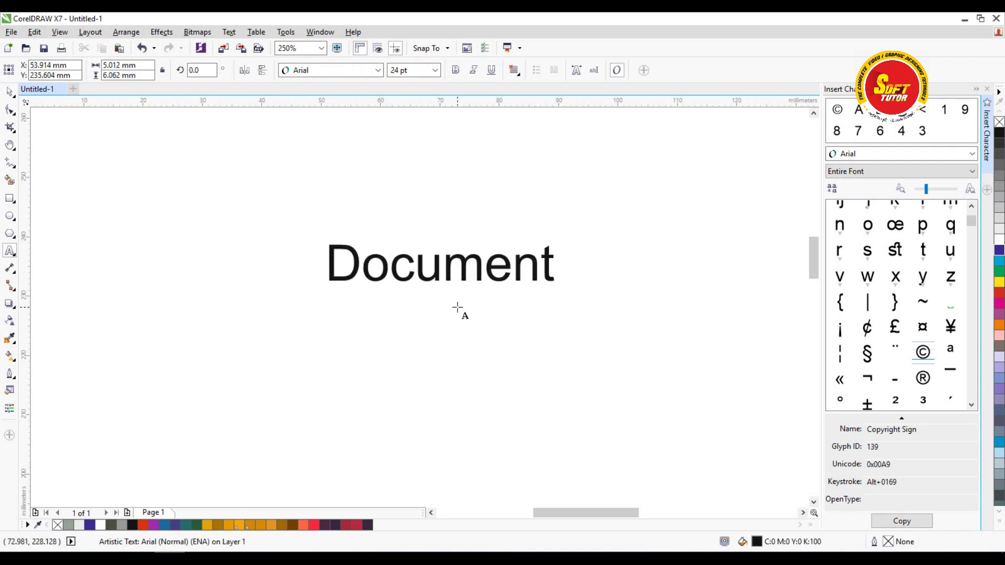
{"action": "double_click", "coordinate": [923, 352]}
Delete the © after "Document" and enter it again in the text with its keystroke code, Alt+0169.
{"action": "left_click", "coordinate": [612, 263]}
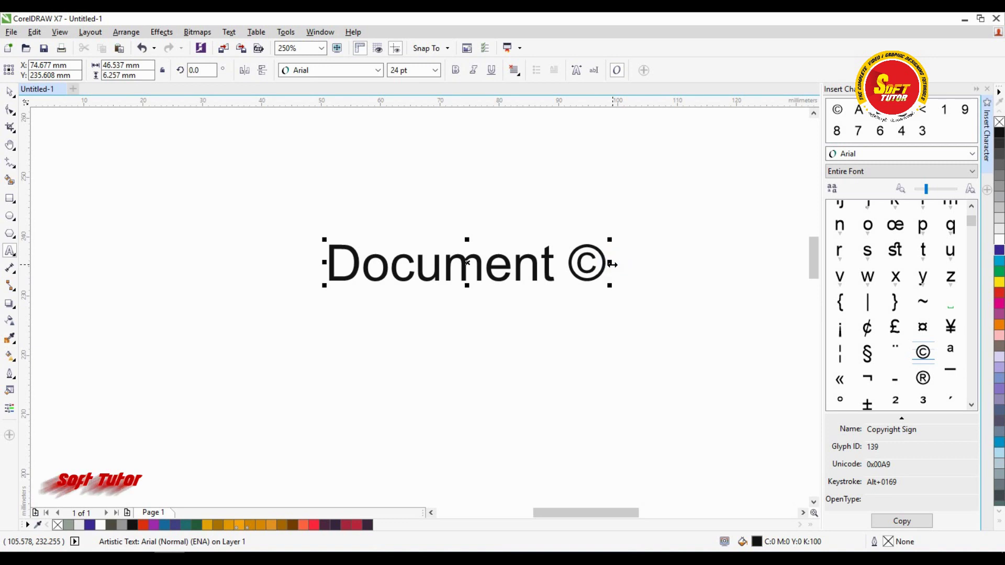
{"action": "key", "text": "BackSpace"}
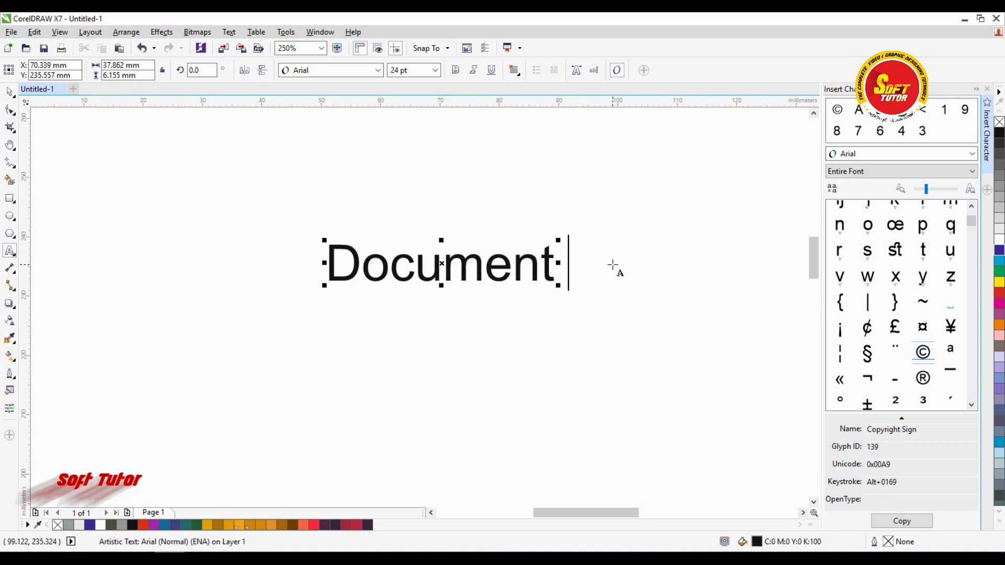
{"action": "left_click", "coordinate": [830, 480]}
{"action": "left_click_drag", "start_coordinate": [896, 481], "coordinate": [857, 483]}
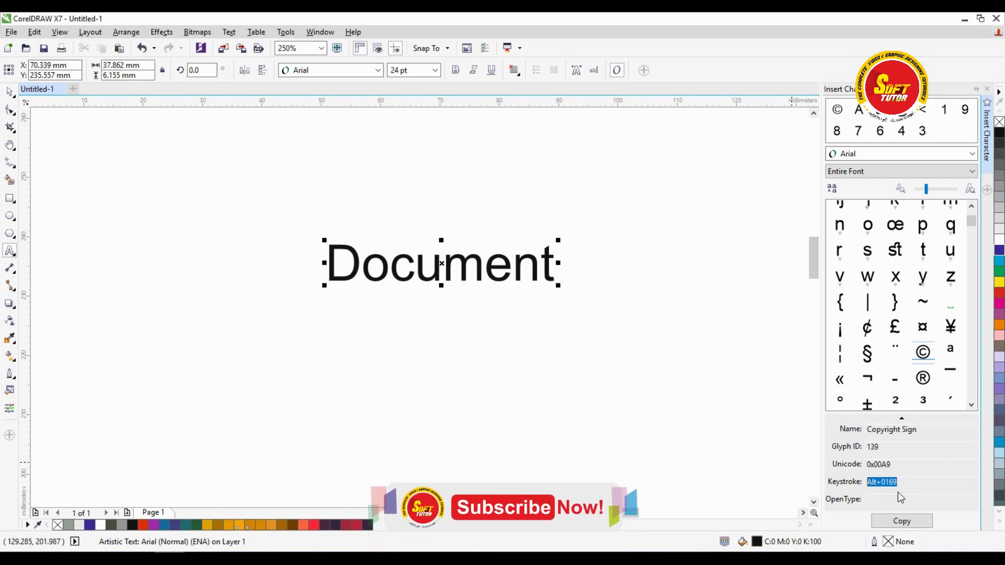
{"action": "left_click", "coordinate": [868, 481]}
{"action": "mouse_move", "coordinate": [868, 482]}
{"action": "left_mouse_down"}
{"action": "mouse_move", "coordinate": [911, 487]}
{"action": "mouse_move", "coordinate": [883, 485]}
{"action": "left_mouse_up"}
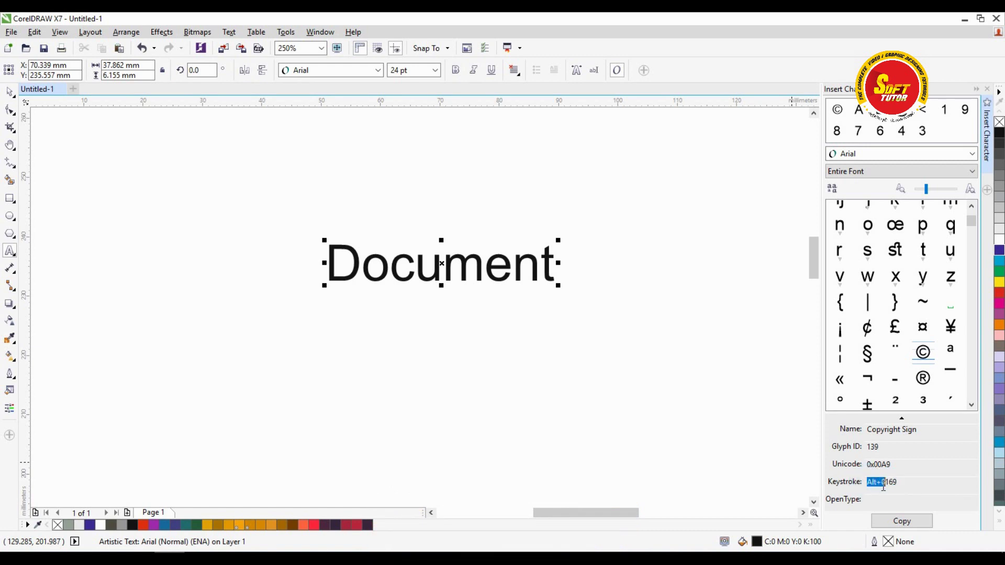
{"action": "left_click", "coordinate": [875, 485]}
{"action": "left_click_drag", "start_coordinate": [896, 485], "coordinate": [897, 485]}
{"action": "left_click_drag", "start_coordinate": [869, 485], "coordinate": [892, 486]}
{"action": "left_click", "coordinate": [563, 263]}
{"action": "type", "text": "©"}
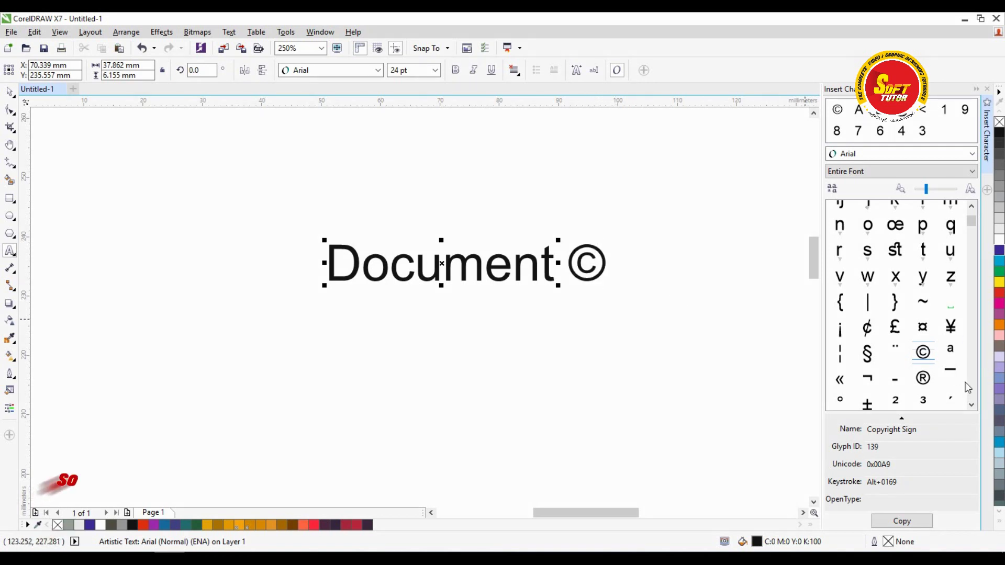
Look up the Registered Sign's keystroke and enter ® after the copyright sign with the code Alt+0174.
{"action": "left_click", "coordinate": [972, 404]}
{"action": "left_click", "coordinate": [922, 353]}
{"action": "double_click", "coordinate": [876, 481]}
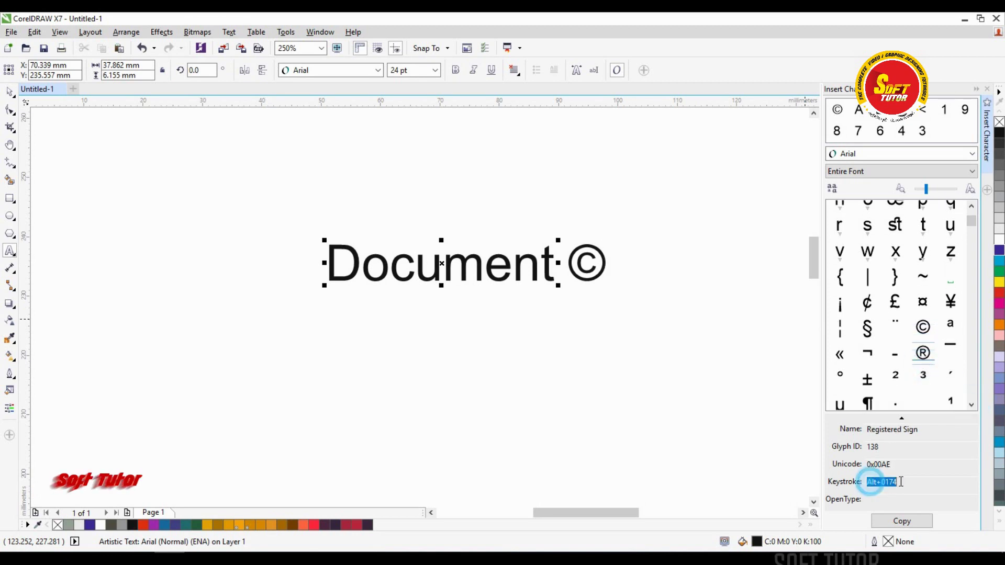
{"action": "left_click", "coordinate": [610, 262]}
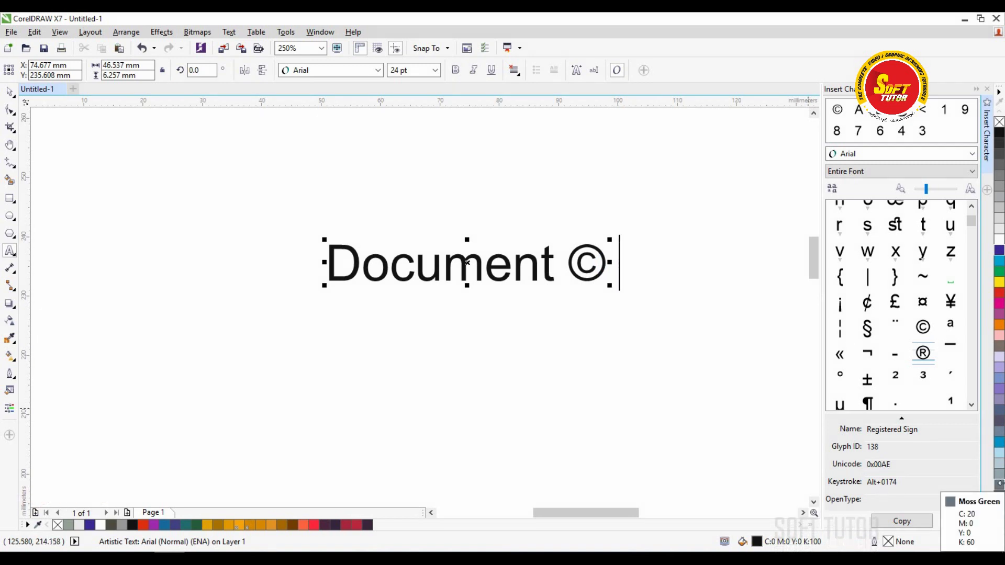
{"action": "type", "text": "®"}
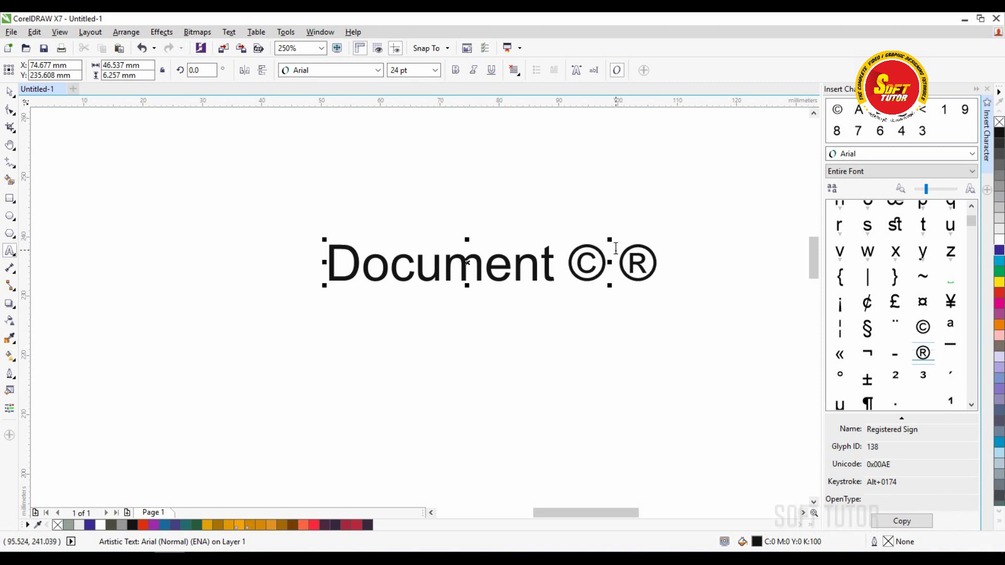
{"action": "key", "text": "shift+Left"}
{"action": "left_click_drag", "start_coordinate": [868, 481], "coordinate": [895, 481]}
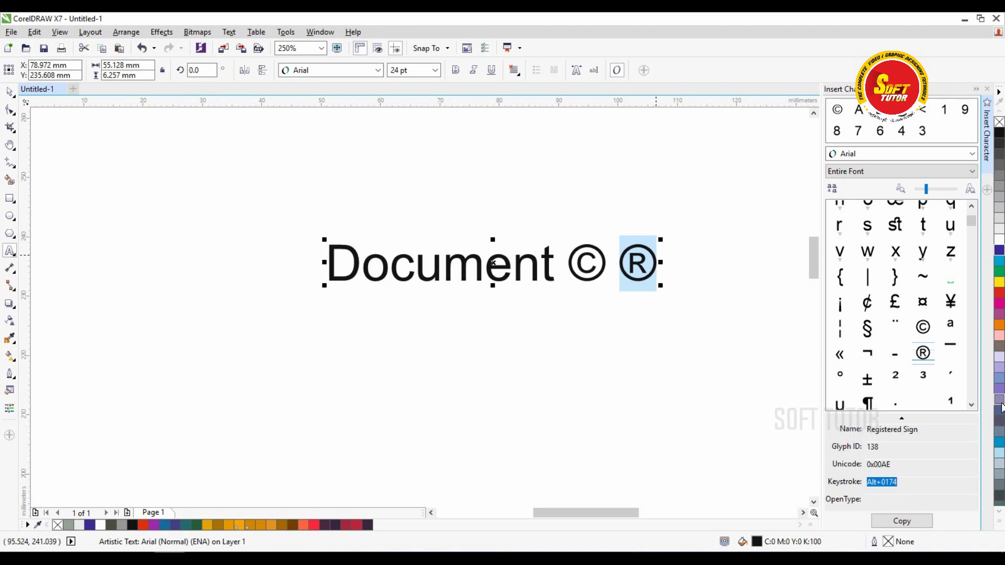
Delete the copyright and registered signs from the end of the "Document" text.
{"action": "left_click", "coordinate": [878, 344]}
{"action": "left_click", "coordinate": [602, 261]}
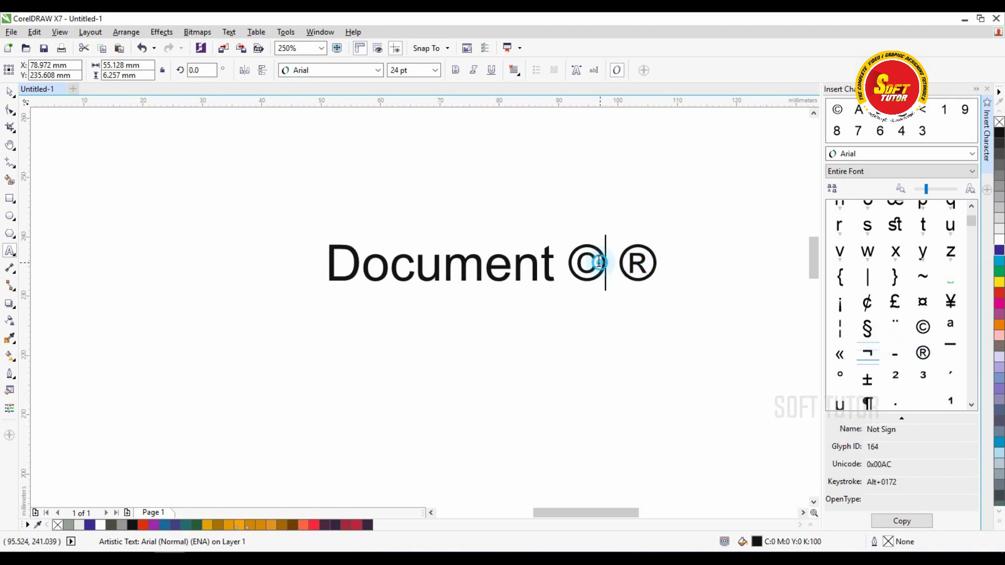
{"action": "left_click_drag", "start_coordinate": [554, 262], "coordinate": [740, 276]}
{"action": "key", "text": "Delete"}
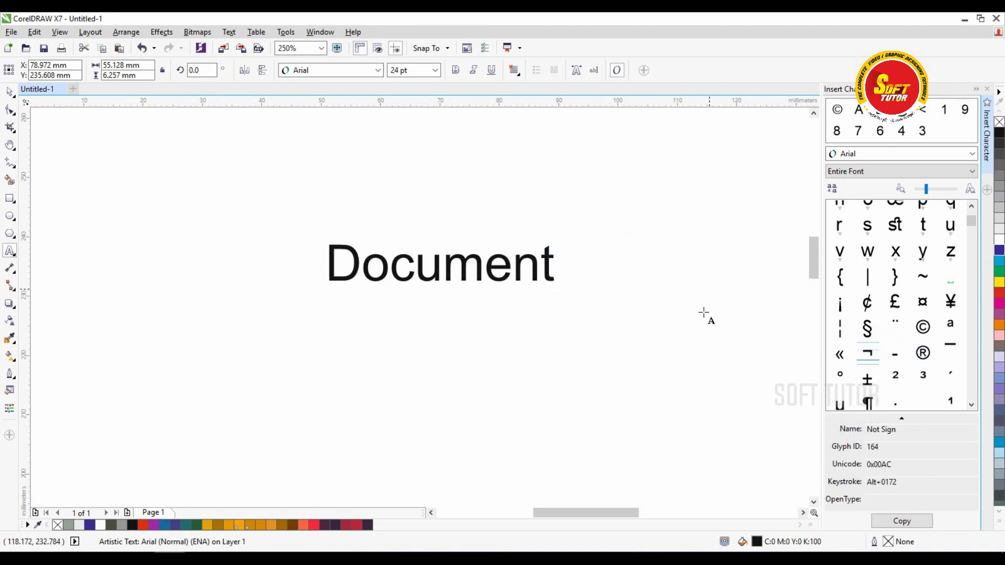
Look up the left-pointing double angle's keystroke and enter « after "Document" with the code Alt+0171.
{"action": "left_click", "coordinate": [838, 355]}
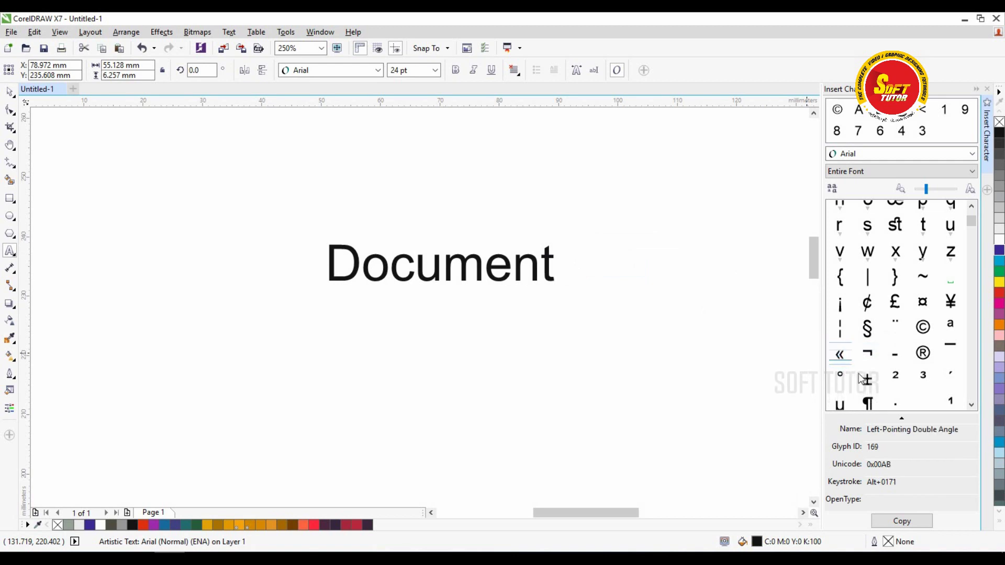
{"action": "left_click", "coordinate": [970, 405]}
{"action": "left_click", "coordinate": [970, 406]}
{"action": "left_click_drag", "start_coordinate": [869, 482], "coordinate": [896, 482]}
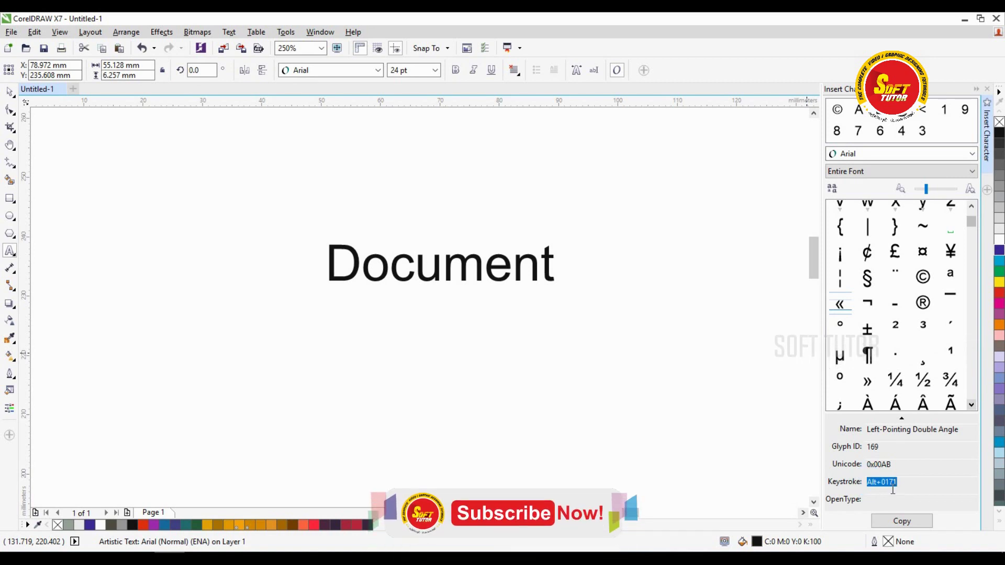
{"action": "left_click", "coordinate": [555, 285]}
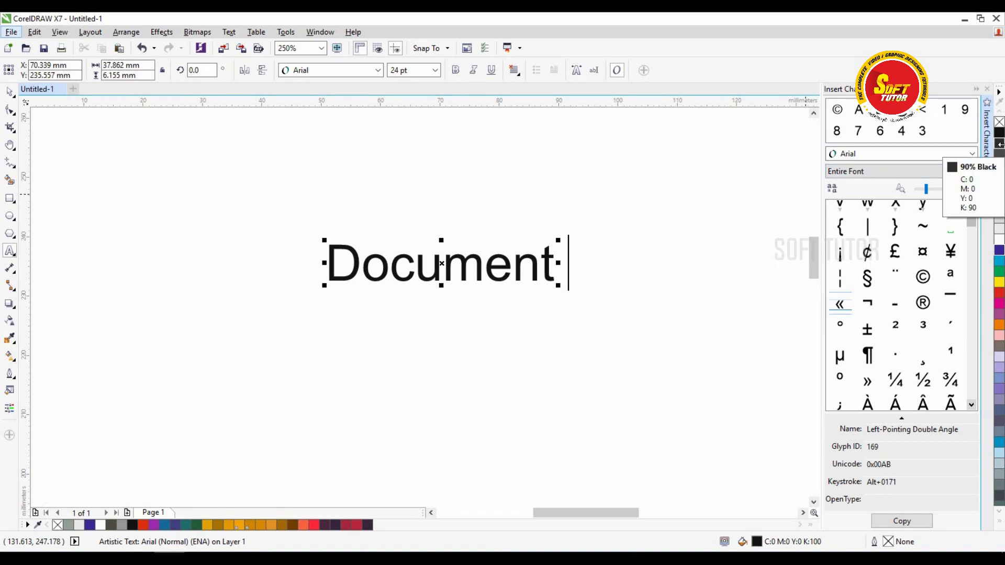
{"action": "type", "text": "«"}
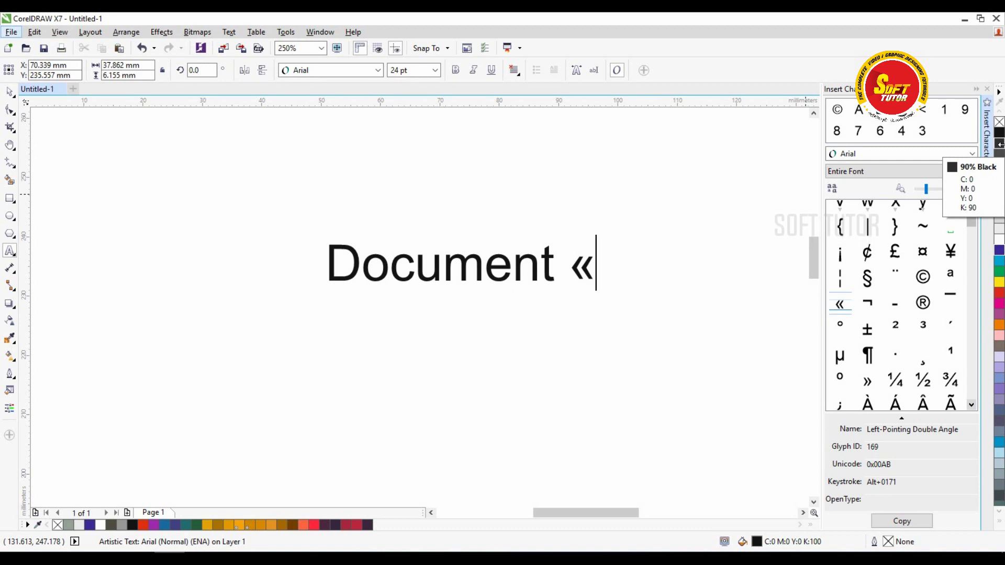
Remove the « character from the end of the "Document" text.
{"action": "left_click", "coordinate": [508, 252]}
{"action": "key", "text": "ctrl+a"}
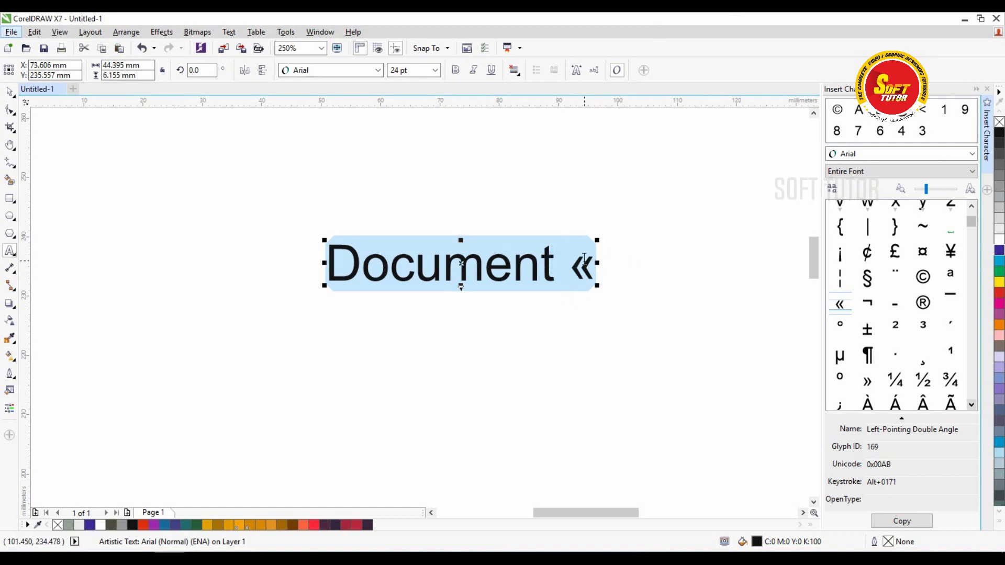
{"action": "left_click", "coordinate": [588, 263]}
{"action": "left_click", "coordinate": [971, 405]}
{"action": "left_click", "coordinate": [971, 404]}
{"action": "left_click", "coordinate": [593, 269]}
{"action": "key", "text": "shift+Left"}
{"action": "key", "text": "BackSpace"}
{"action": "key", "text": "BackSpace"}
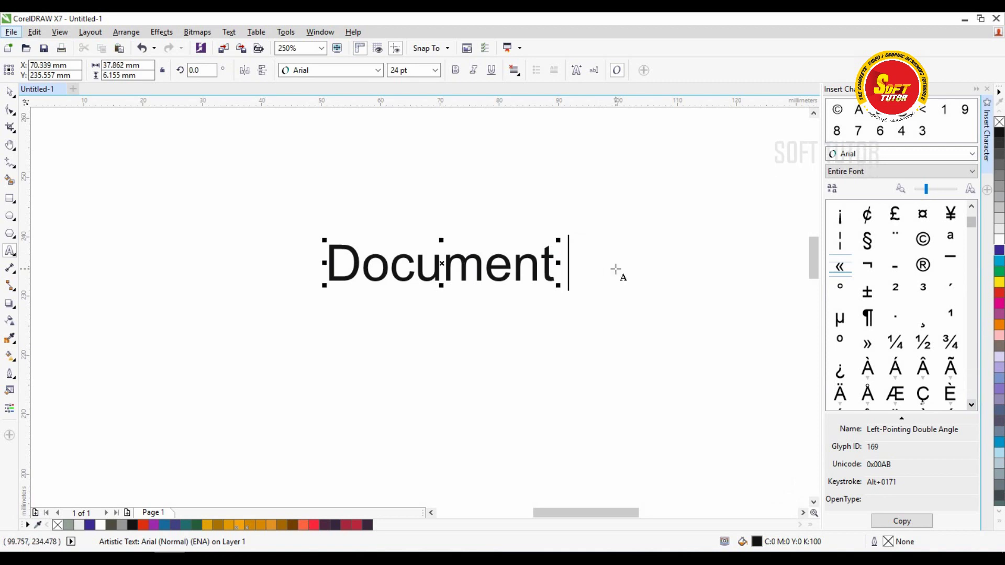
Insert the ¼ and ½ glyphs from the Arial character list after "Document".
{"action": "left_click", "coordinate": [895, 343]}
{"action": "left_click", "coordinate": [923, 343]}
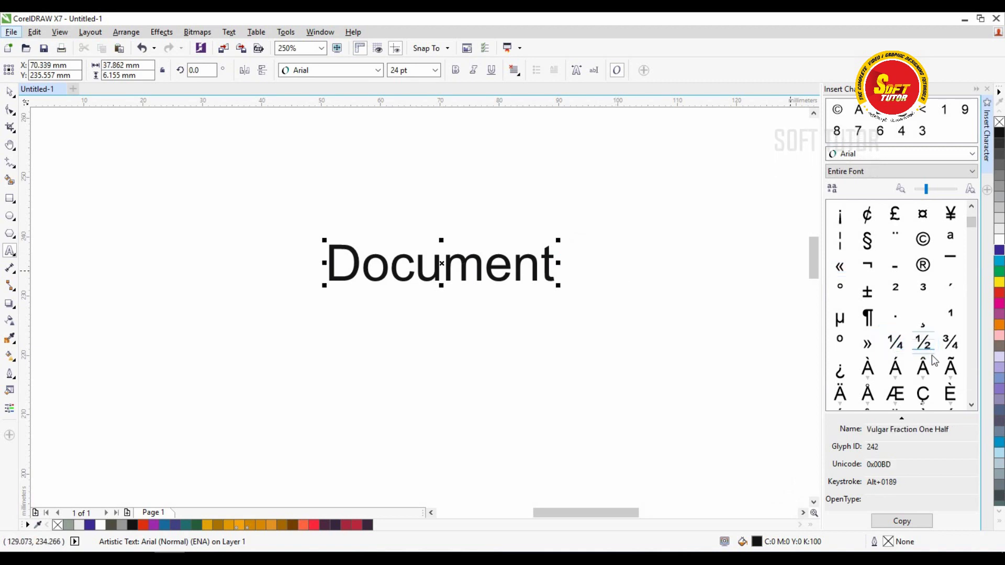
{"action": "left_click", "coordinate": [951, 345]}
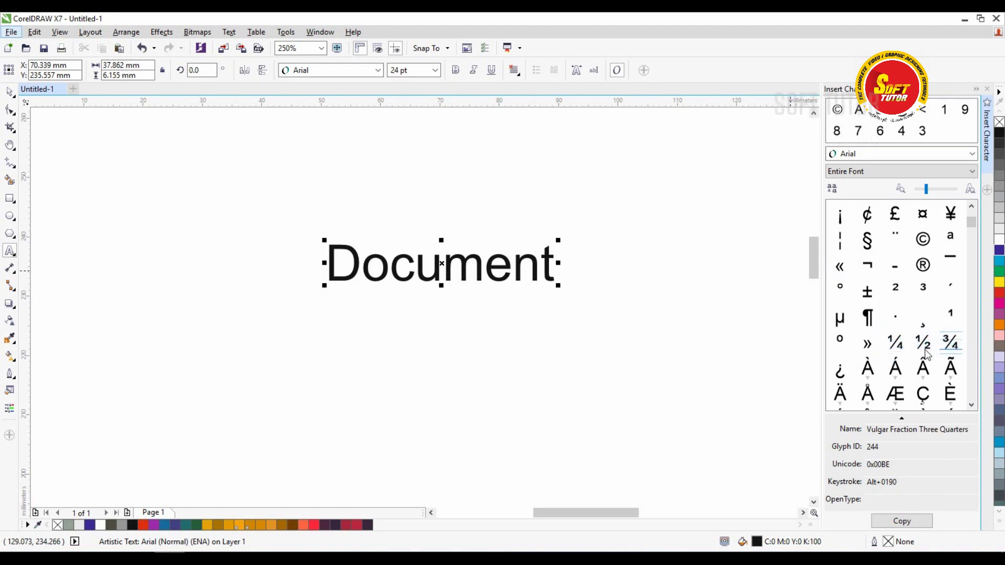
{"action": "left_click", "coordinate": [572, 265]}
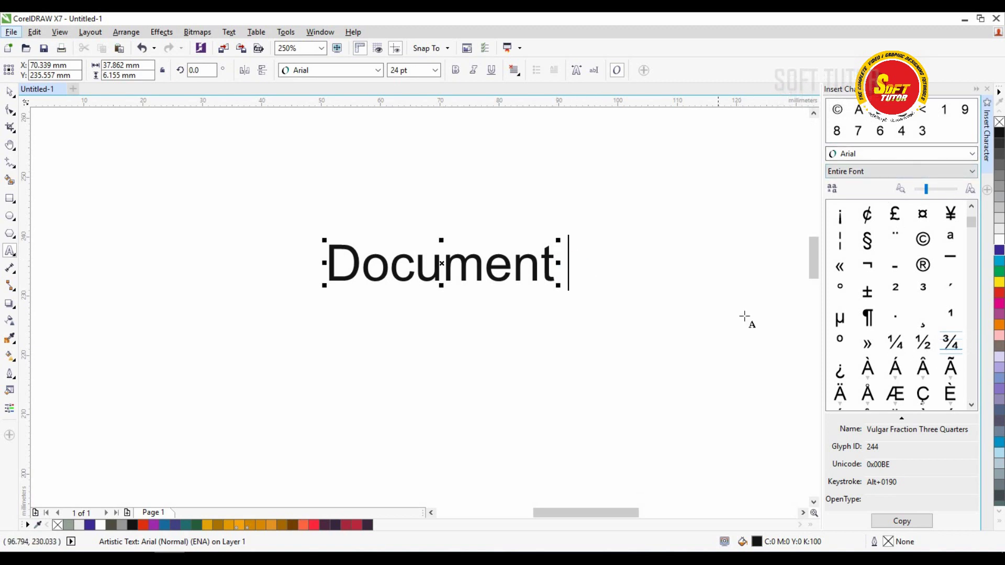
{"action": "double_click", "coordinate": [896, 344]}
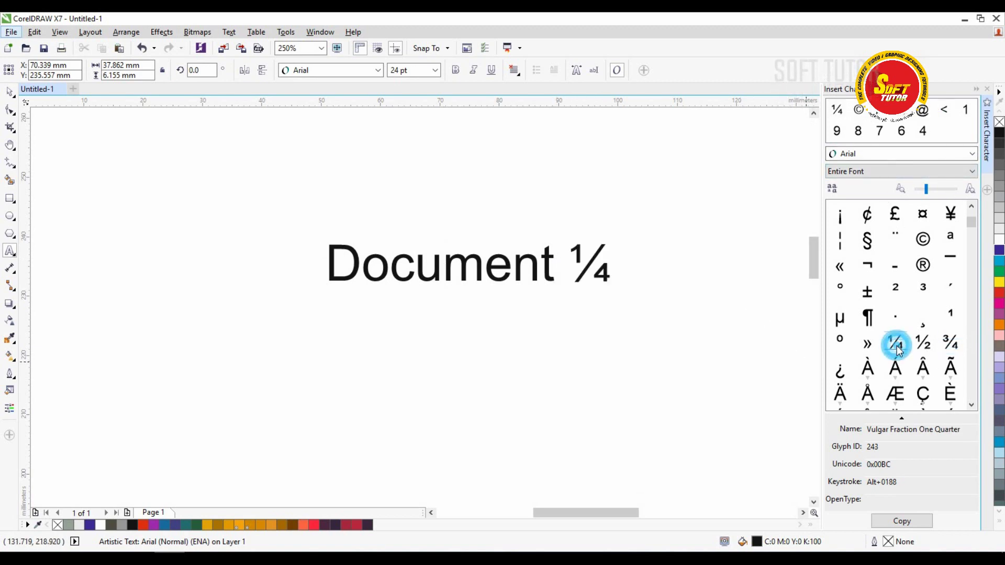
{"action": "double_click", "coordinate": [922, 343]}
Add a second ½ at the end of the text with its keystroke code, Alt+0189.
{"action": "left_click_drag", "start_coordinate": [897, 482], "coordinate": [864, 482]}
{"action": "left_click", "coordinate": [650, 262]}
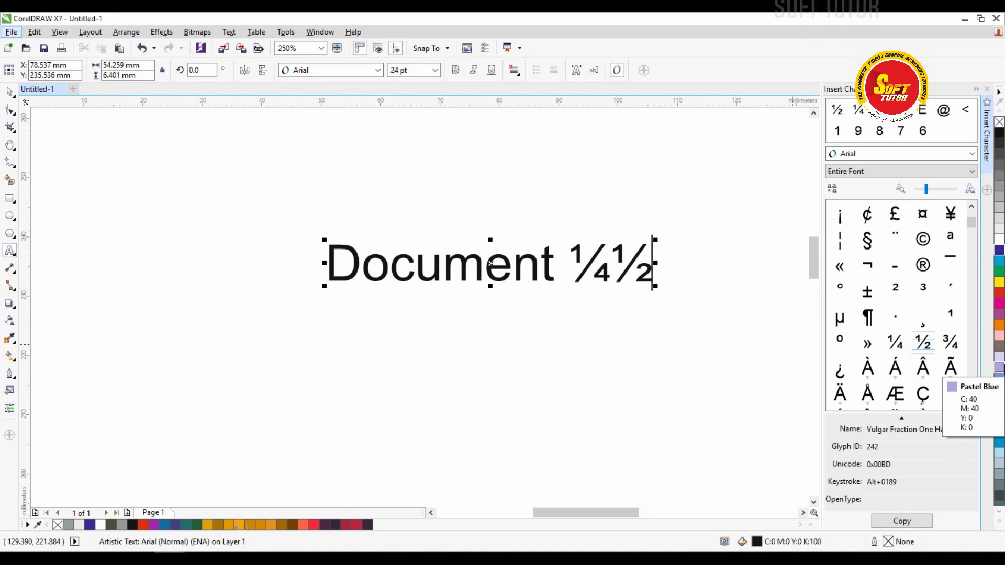
{"action": "type", "text": "½"}
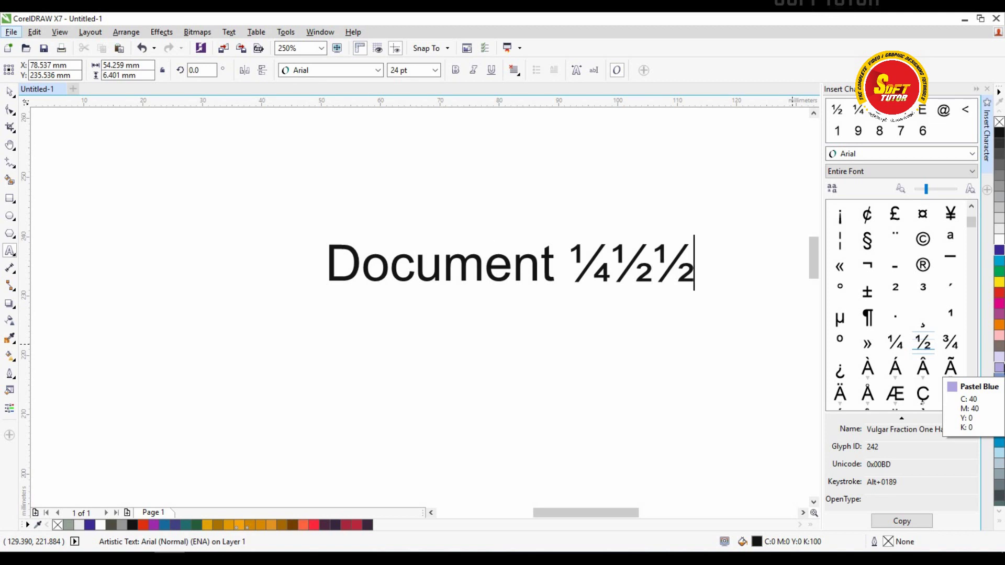
Delete all the fraction characters that follow "Document" in the text.
{"action": "left_click", "coordinate": [660, 255]}
{"action": "left_click_drag", "start_coordinate": [653, 256], "coordinate": [569, 258]}
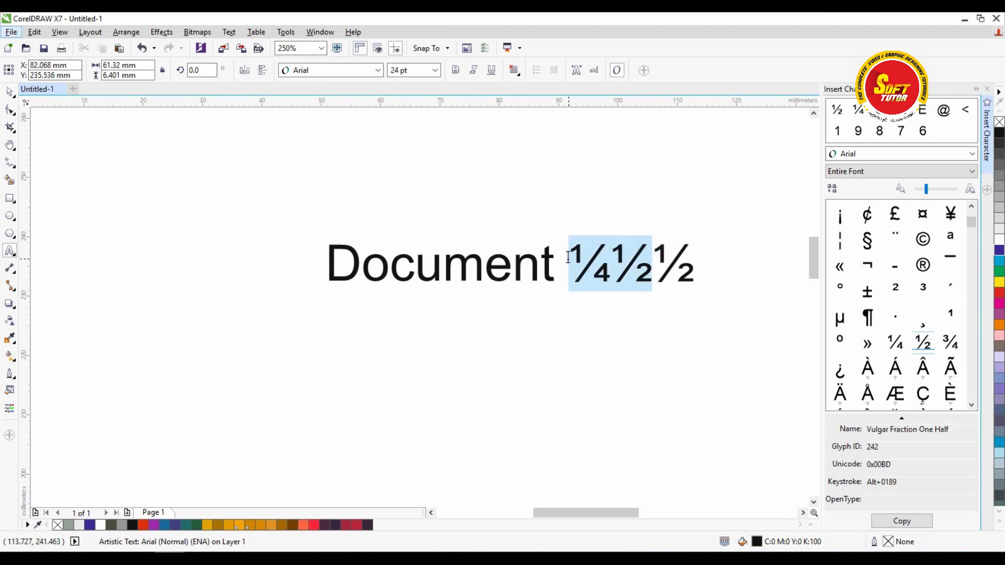
{"action": "key", "text": "Delete"}
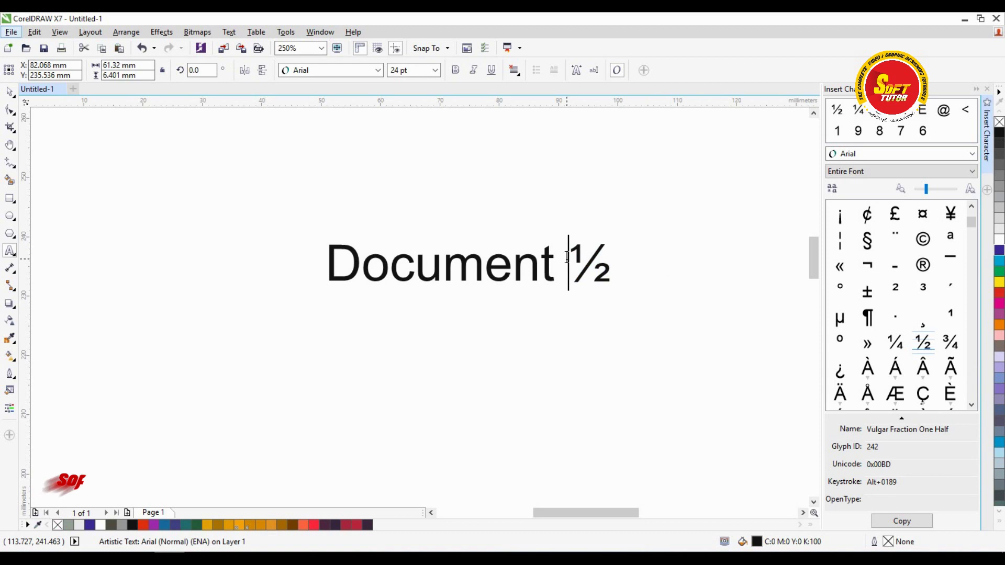
{"action": "left_click_drag", "start_coordinate": [568, 256], "coordinate": [621, 251]}
{"action": "key", "text": "Delete"}
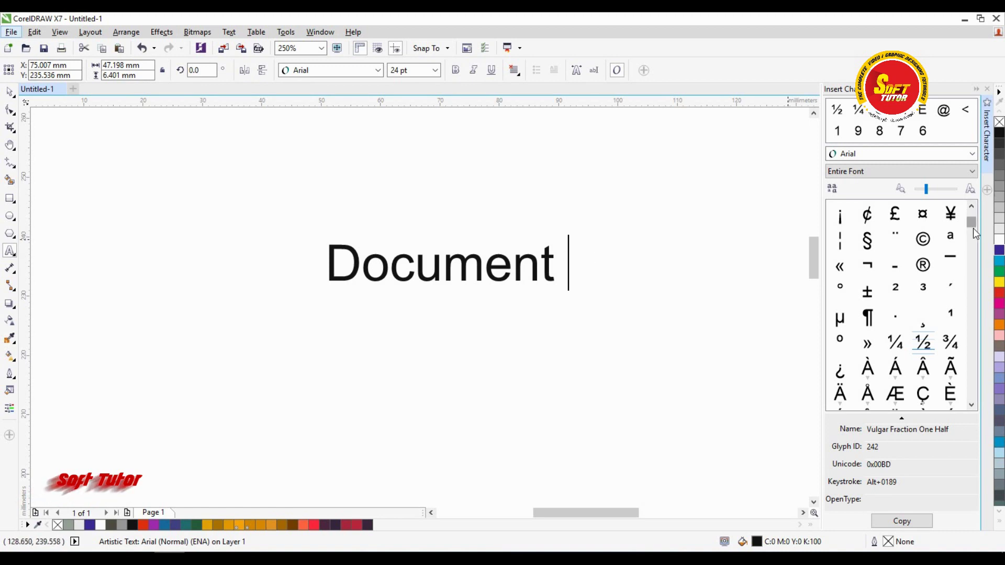
Place the ® character on the page as a separate object and move it just below the end of "Document".
{"action": "left_click", "coordinate": [10, 92]}
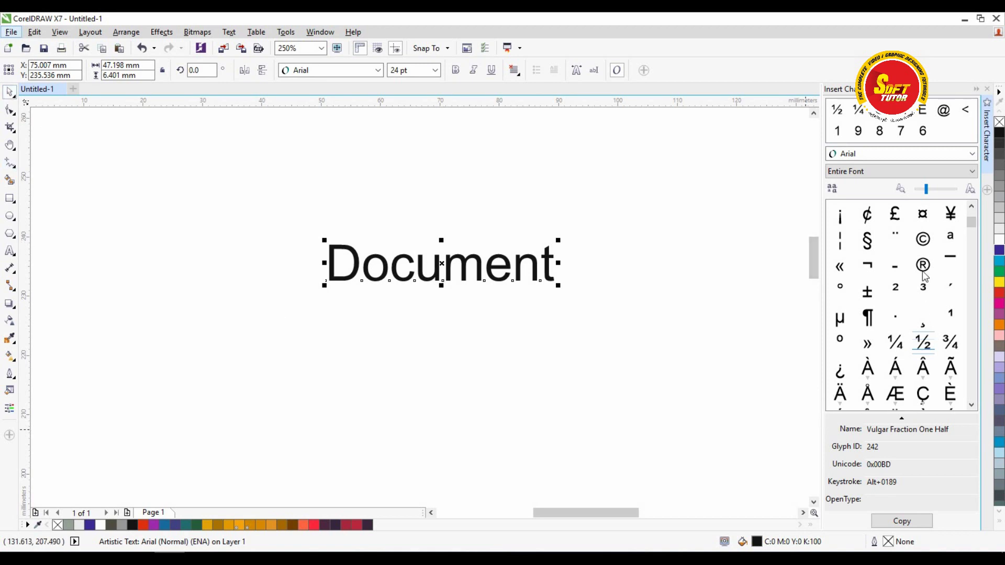
{"action": "left_click_drag", "start_coordinate": [922, 265], "coordinate": [720, 413]}
{"action": "left_click", "coordinate": [724, 253]}
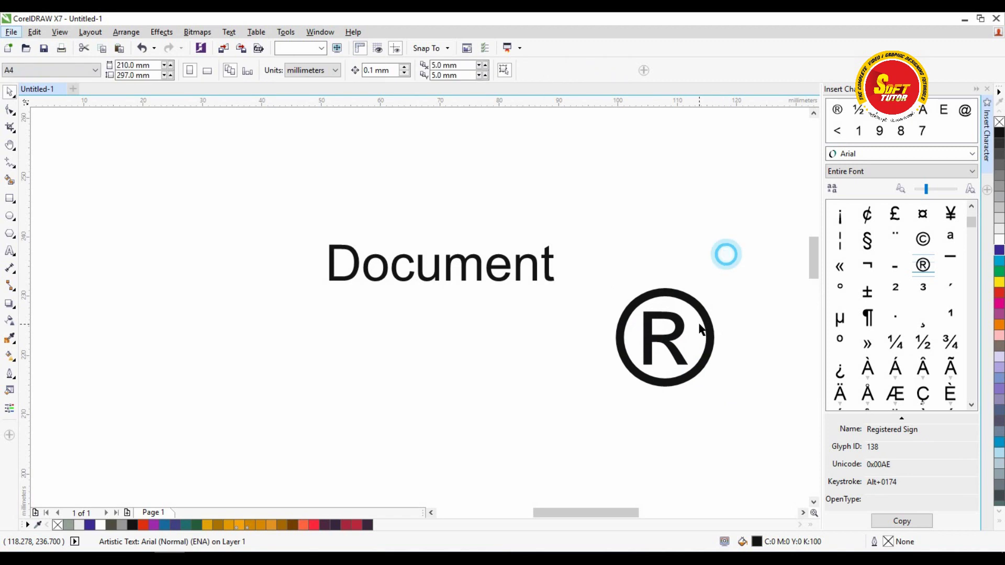
{"action": "left_click_drag", "start_coordinate": [686, 304], "coordinate": [635, 309]}
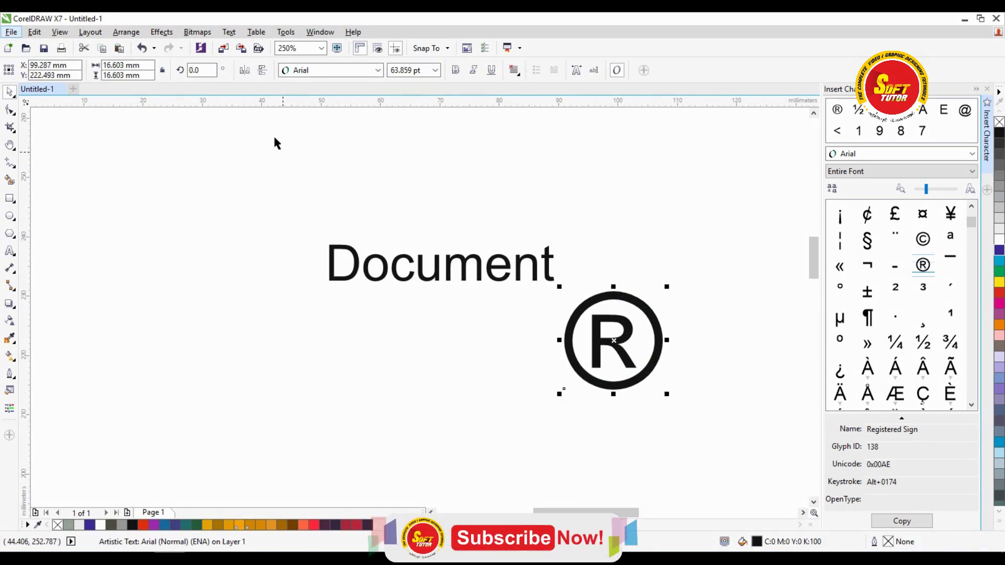
Convert the separate ® object to curves and fill it with red (C:0 M:100 Y:100 K:0).
{"action": "left_click", "coordinate": [126, 32]}
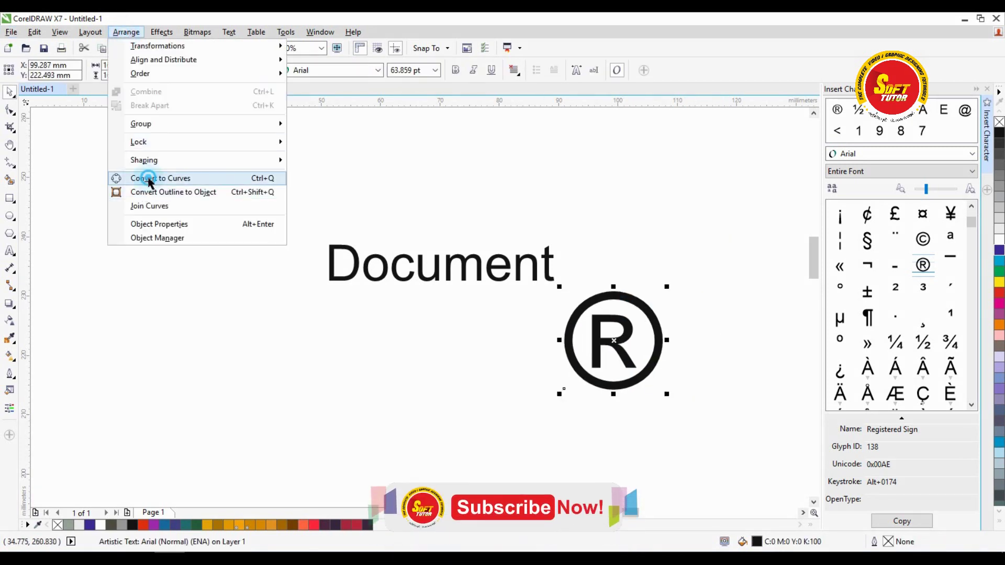
{"action": "left_click", "coordinate": [152, 178]}
{"action": "double_click", "coordinate": [616, 296]}
{"action": "left_click", "coordinate": [634, 325]}
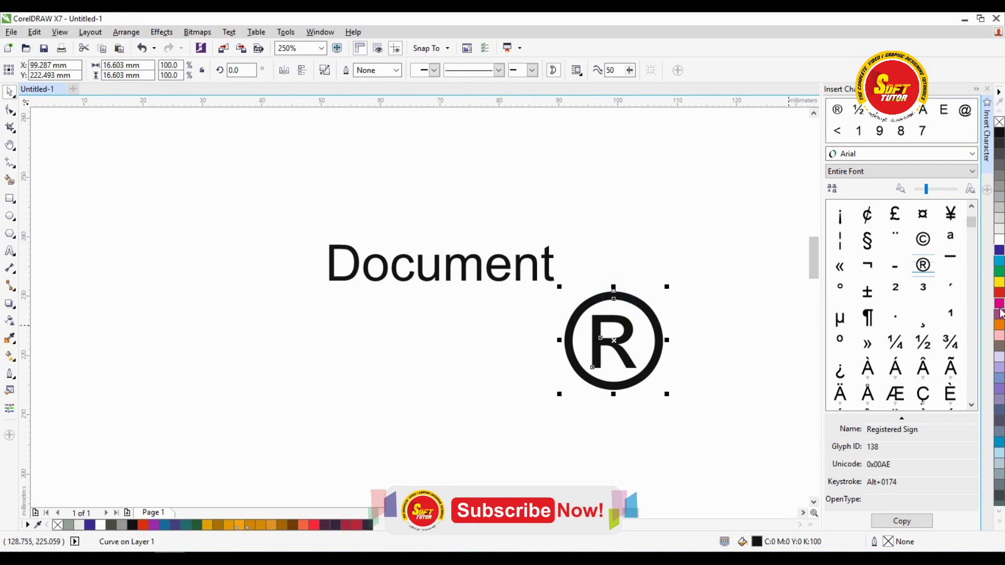
{"action": "left_click_drag", "start_coordinate": [998, 292], "coordinate": [662, 369]}
{"action": "left_click", "coordinate": [718, 310]}
Delete the red ® object and place the » character as a separate object below and to the right of "Document".
{"action": "left_click", "coordinate": [579, 385]}
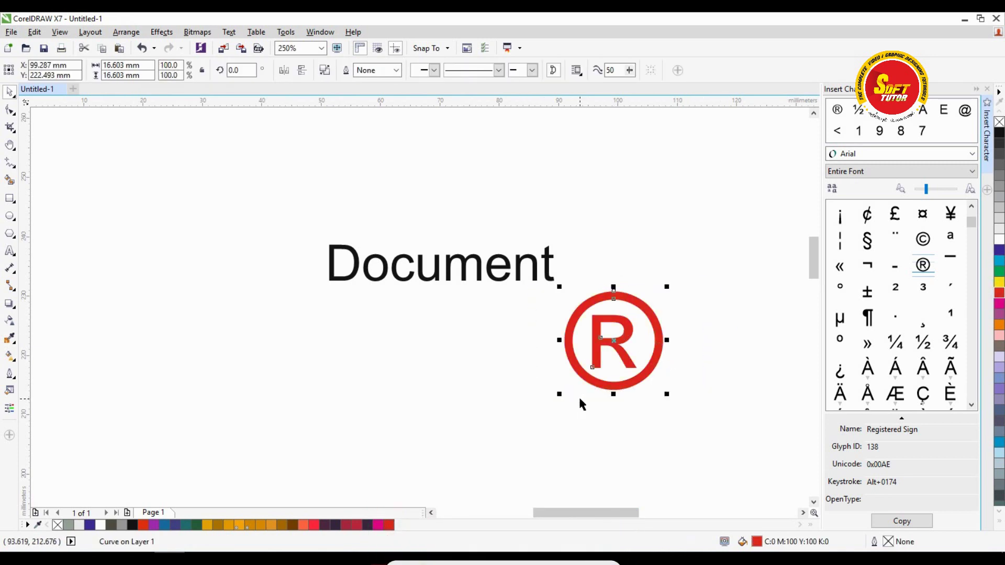
{"action": "key", "text": "Delete"}
{"action": "left_click_drag", "start_coordinate": [873, 349], "coordinate": [698, 447]}
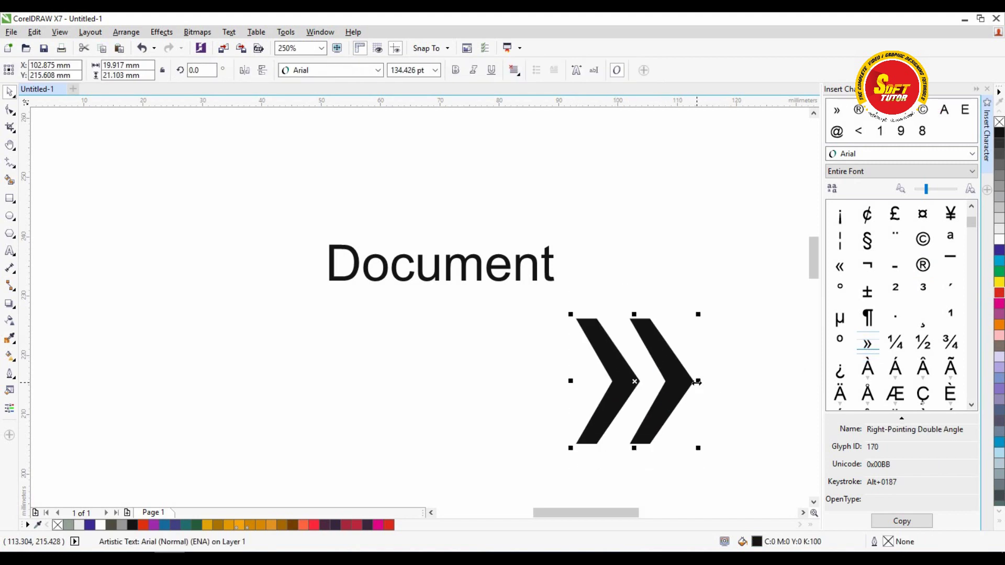
Delete the » object and switch the Insert Character list to the Art-006 font.
{"action": "key", "text": "Delete"}
{"action": "left_click", "coordinate": [881, 156]}
{"action": "mouse_move", "coordinate": [869, 194]}
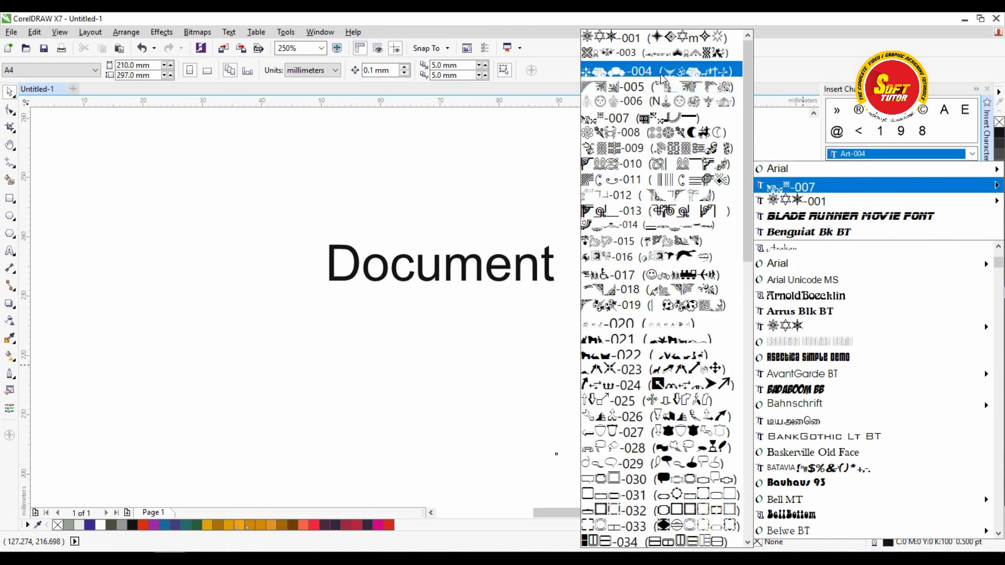
{"action": "left_click", "coordinate": [663, 101]}
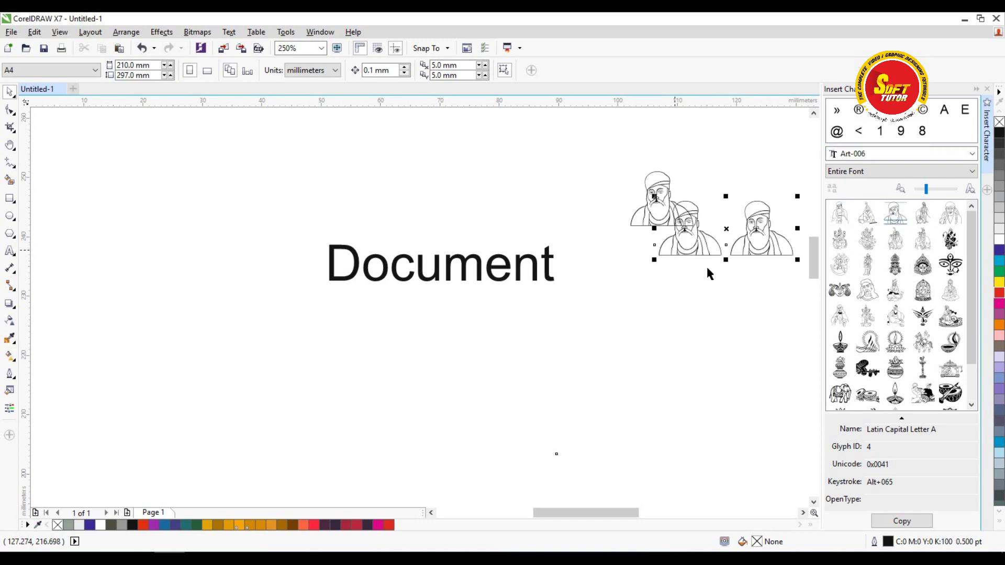
Place the earringed face character as a separate object, enlarge it to about 14.6 × 9.6 mm and position it above the row of faces.
{"action": "left_click", "coordinate": [725, 285]}
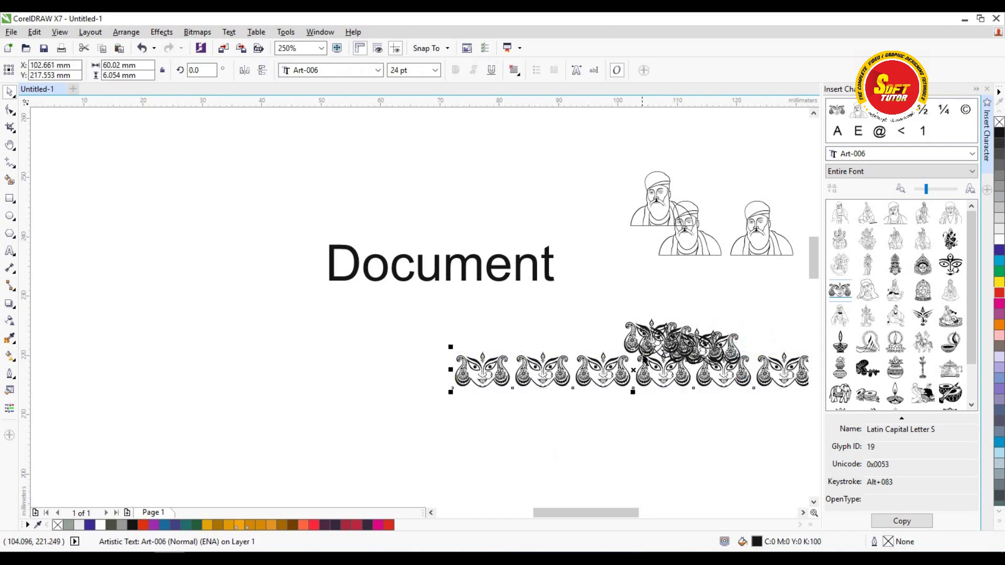
{"action": "left_click_drag", "start_coordinate": [549, 346], "coordinate": [426, 268]}
{"action": "scroll", "coordinate": [654, 291], "scroll_direction": "up", "scroll_amount": 4}
{"action": "left_click", "coordinate": [554, 295]}
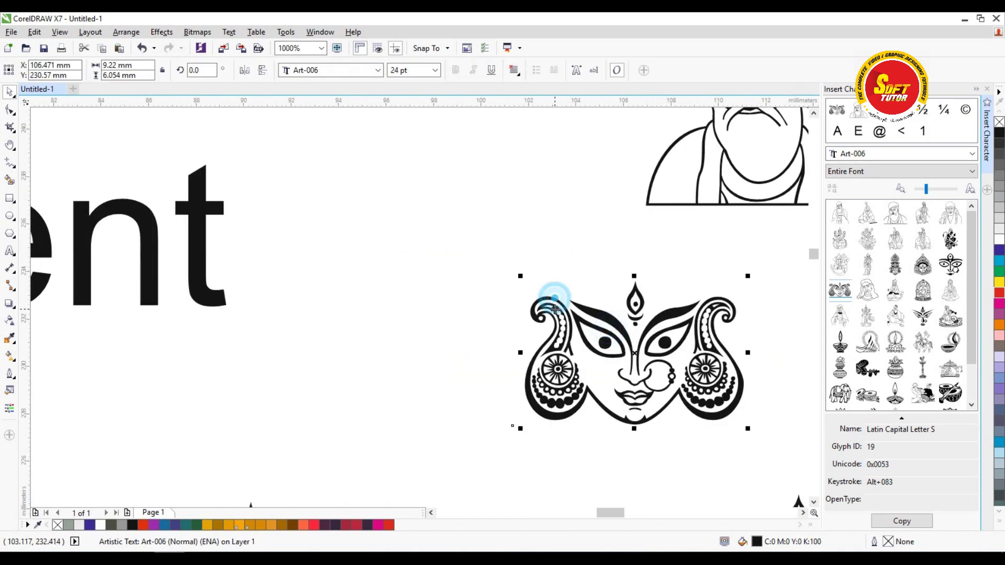
{"action": "left_click_drag", "start_coordinate": [555, 296], "coordinate": [337, 208]}
{"action": "left_click_drag", "start_coordinate": [529, 341], "coordinate": [661, 428]}
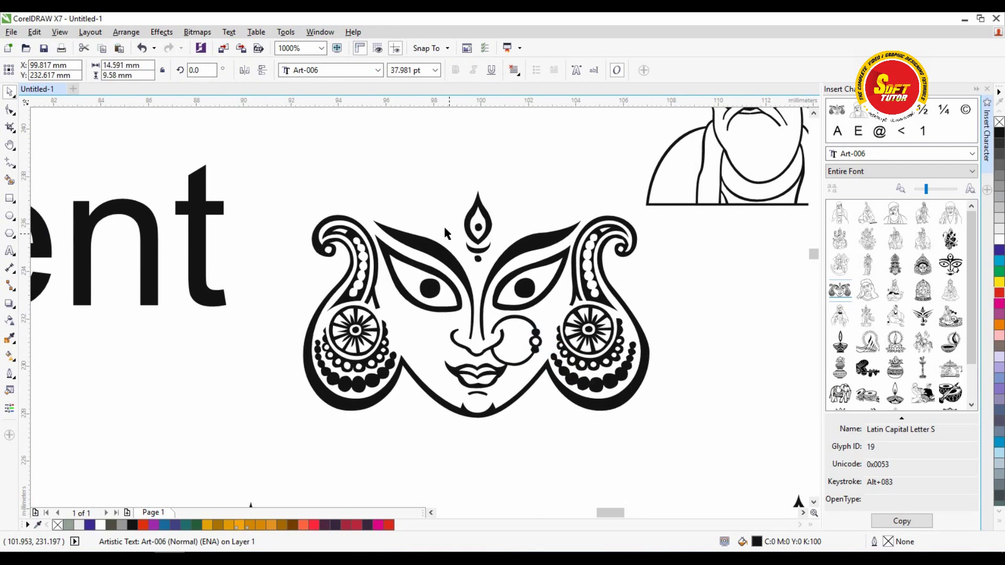
{"action": "scroll", "coordinate": [444, 230], "scroll_direction": "down", "scroll_amount": 2}
{"action": "left_click_drag", "start_coordinate": [456, 233], "coordinate": [492, 267]}
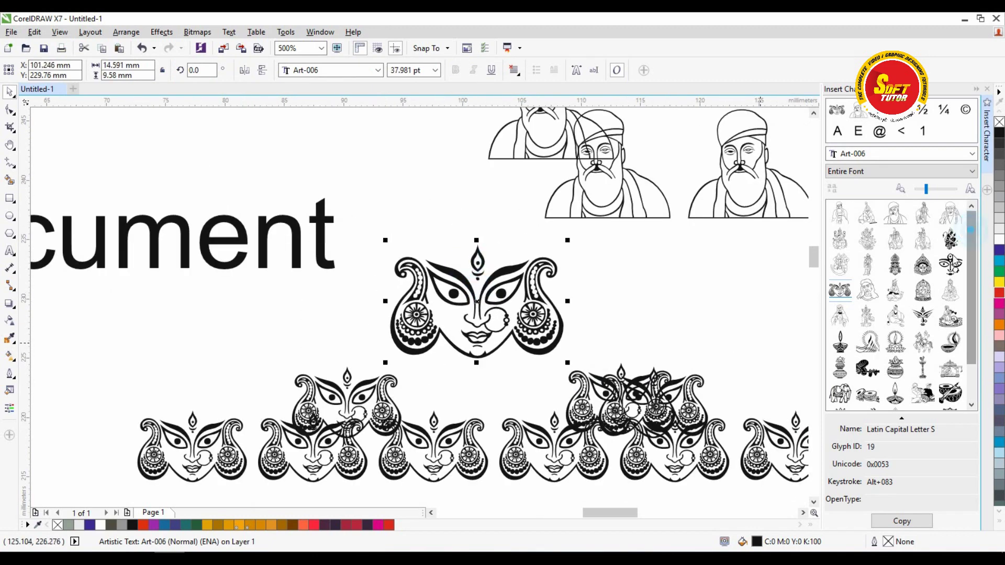
Place the kneeling tailed figure character and enlarge it to about 44 × 64 mm on the empty area below the faces.
{"action": "scroll", "coordinate": [953, 246], "scroll_direction": "down", "scroll_amount": 1}
{"action": "left_click_drag", "start_coordinate": [950, 211], "coordinate": [355, 172]}
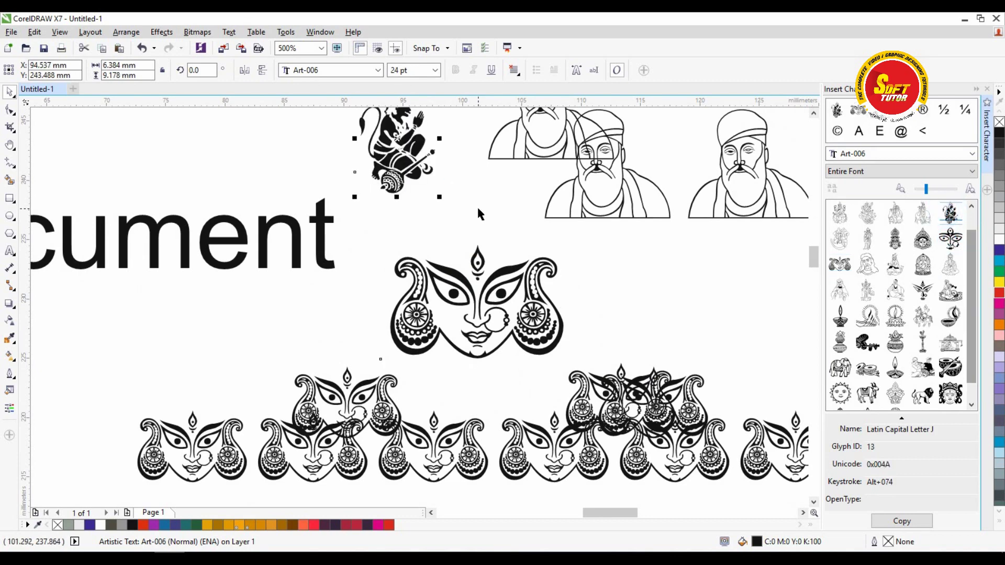
{"action": "scroll", "coordinate": [476, 205], "scroll_direction": "down", "scroll_amount": 2}
{"action": "left_click", "coordinate": [451, 197]}
{"action": "left_click_drag", "start_coordinate": [460, 205], "coordinate": [601, 359]}
{"action": "scroll", "coordinate": [523, 209], "scroll_direction": "down", "scroll_amount": 3}
{"action": "left_click_drag", "start_coordinate": [512, 215], "coordinate": [515, 314]}
{"action": "scroll", "coordinate": [515, 314], "scroll_direction": "up", "scroll_amount": 2}
{"action": "left_click_drag", "start_coordinate": [553, 258], "coordinate": [521, 294]}
Fill the kneeling figure with cyan (C:100 M:0 Y:0 K:0).
{"action": "left_click", "coordinate": [999, 261]}
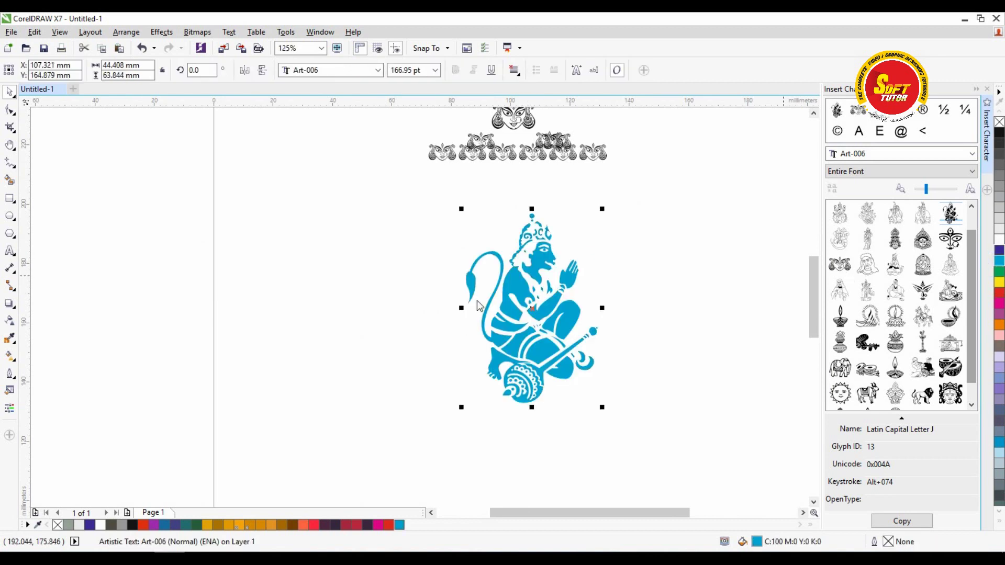
{"action": "right_click", "coordinate": [526, 280]}
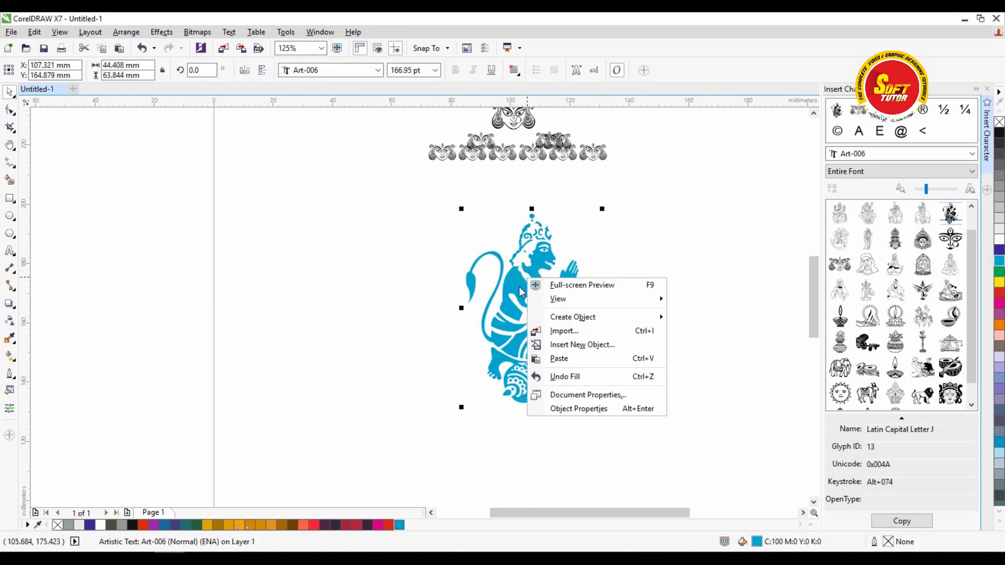
{"action": "key", "text": "Escape"}
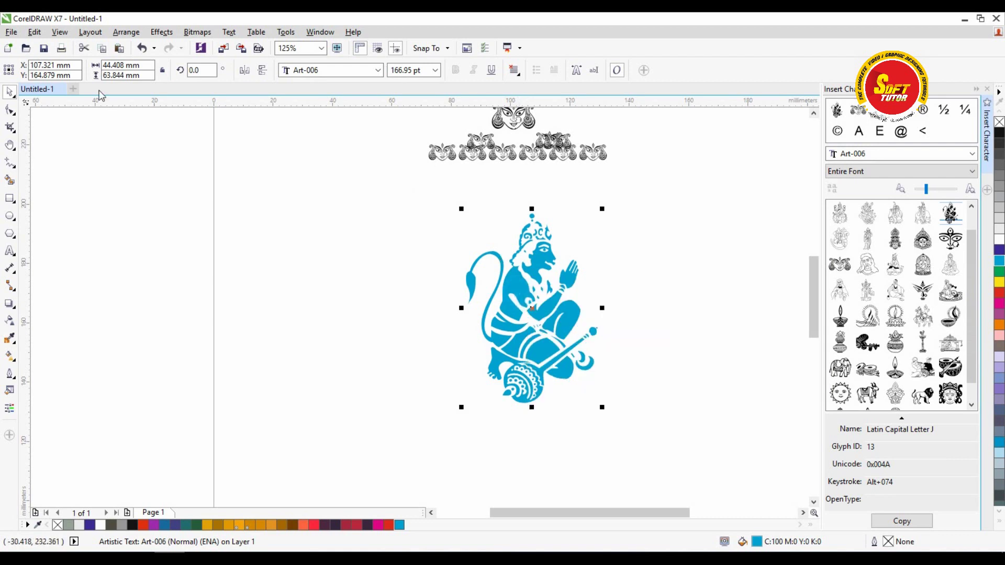
Convert the cyan figure to curves and break the curve apart into separate pieces.
{"action": "left_click", "coordinate": [126, 32]}
{"action": "left_click", "coordinate": [163, 178]}
{"action": "left_click", "coordinate": [377, 302]}
{"action": "left_click", "coordinate": [533, 293]}
{"action": "right_click", "coordinate": [535, 277]}
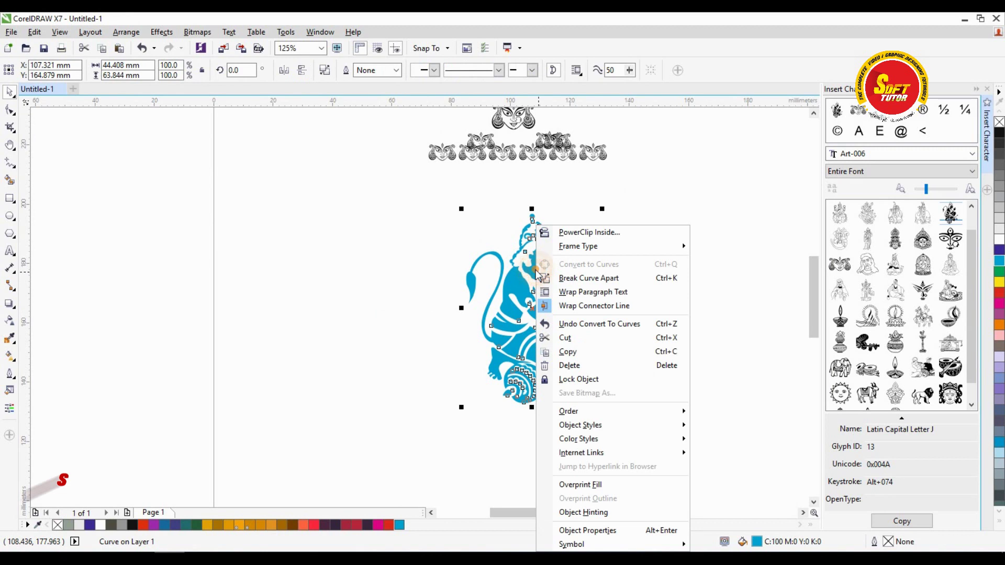
{"action": "key", "text": "Escape"}
{"action": "left_click", "coordinate": [414, 286]}
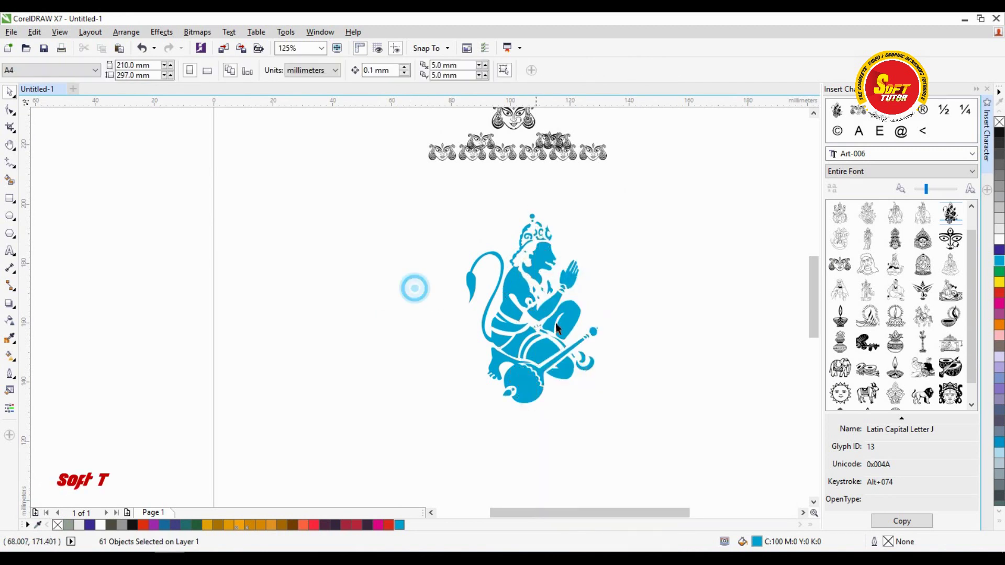
Reshape the figure's body curve by pulling the hair node behind the neck up and to the right with the Shape tool.
{"action": "left_click", "coordinate": [523, 290]}
{"action": "scroll", "coordinate": [528, 291], "scroll_direction": "up", "scroll_amount": 2}
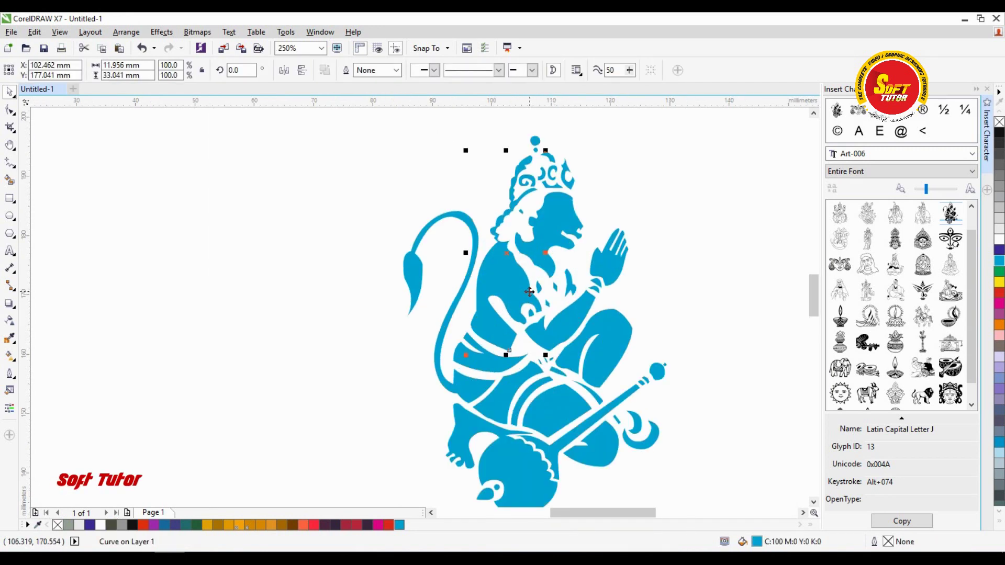
{"action": "left_click", "coordinate": [9, 110]}
{"action": "scroll", "coordinate": [457, 215], "scroll_direction": "up", "scroll_amount": 2}
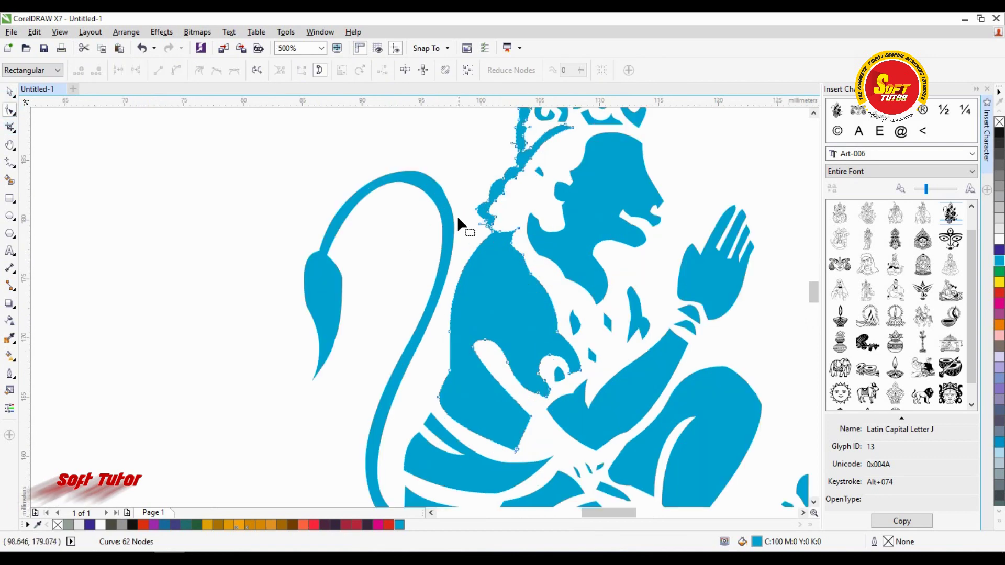
{"action": "scroll", "coordinate": [479, 212], "scroll_direction": "up", "scroll_amount": 4}
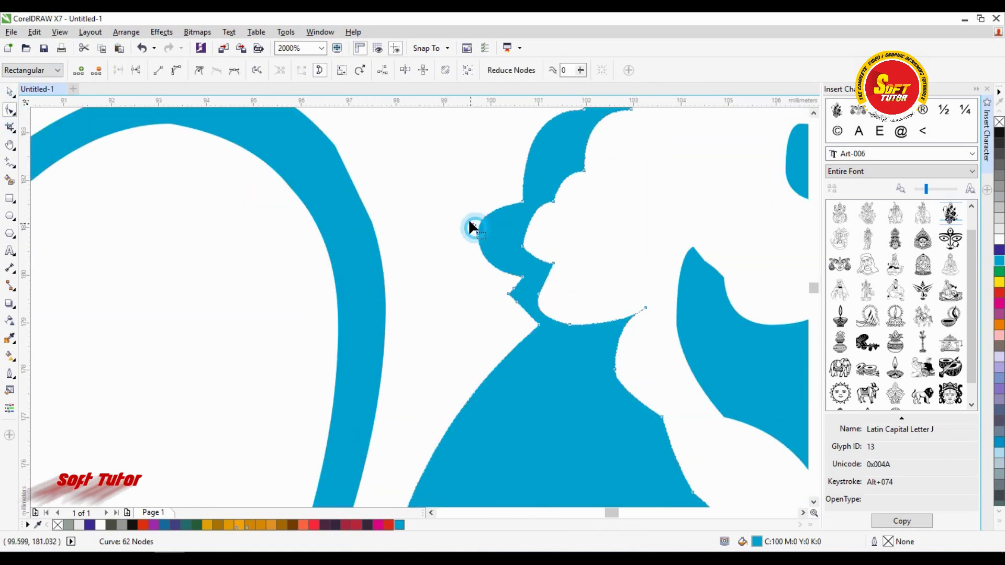
{"action": "left_click", "coordinate": [479, 233]}
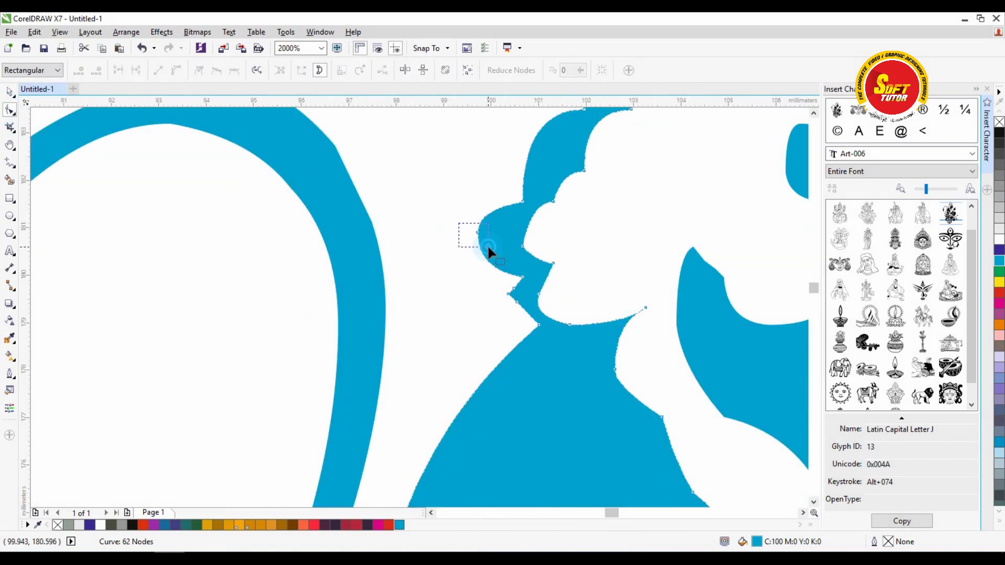
{"action": "left_click_drag", "start_coordinate": [478, 231], "coordinate": [534, 131]}
{"action": "scroll", "coordinate": [540, 180], "scroll_direction": "down", "scroll_amount": 4}
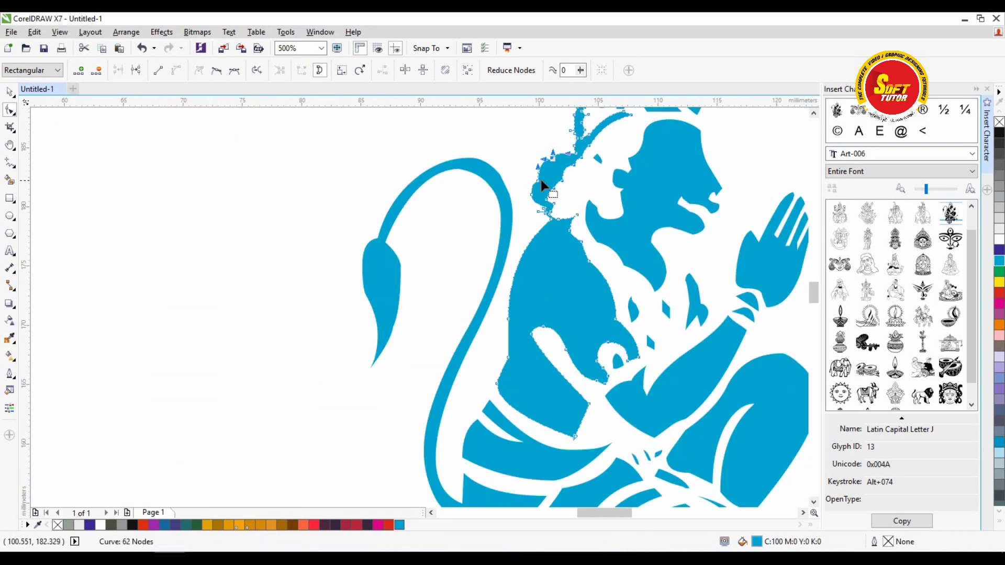
Select all the pieces of the cyan figure and delete them.
{"action": "left_click", "coordinate": [14, 107]}
{"action": "scroll", "coordinate": [272, 214], "scroll_direction": "down", "scroll_amount": 4}
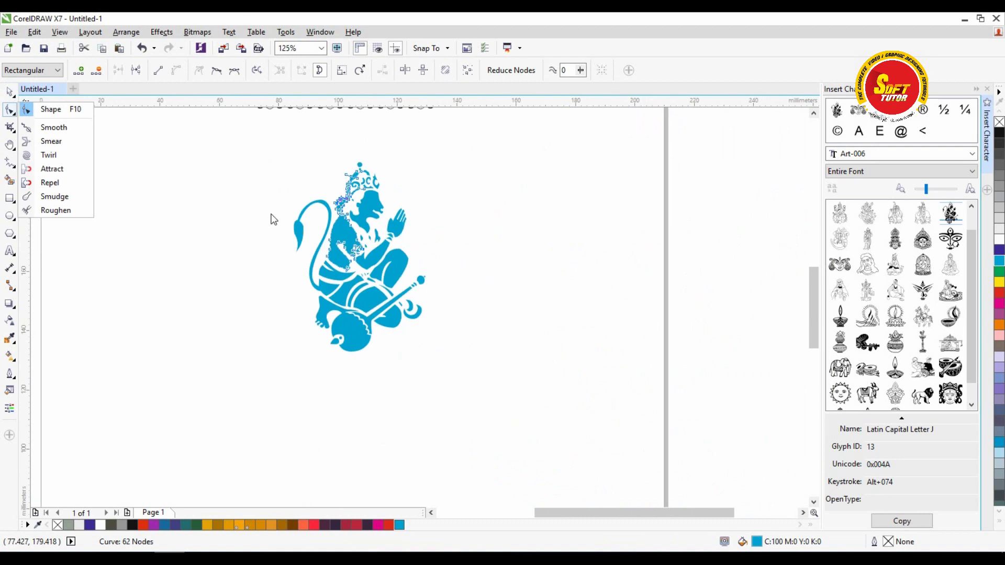
{"action": "left_click", "coordinate": [271, 213]}
{"action": "left_click", "coordinate": [10, 92]}
{"action": "left_click", "coordinate": [202, 165]}
{"action": "left_click_drag", "start_coordinate": [204, 180], "coordinate": [523, 369]}
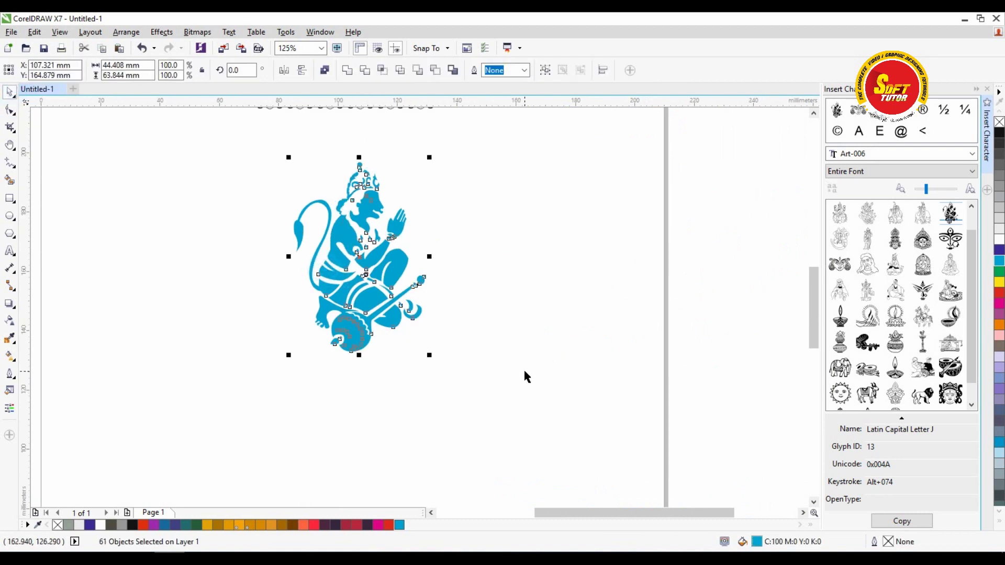
{"action": "key", "text": "Delete"}
{"action": "left_click", "coordinate": [520, 341]}
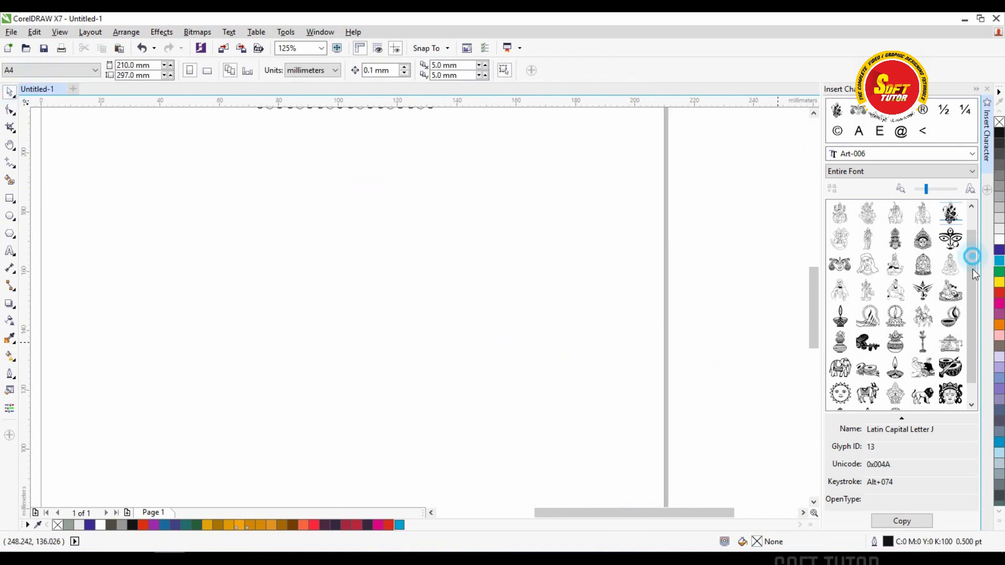
Clear all remaining objects from the page and close the Insert Character docker.
{"action": "scroll", "coordinate": [965, 314], "scroll_direction": "down", "scroll_amount": 2}
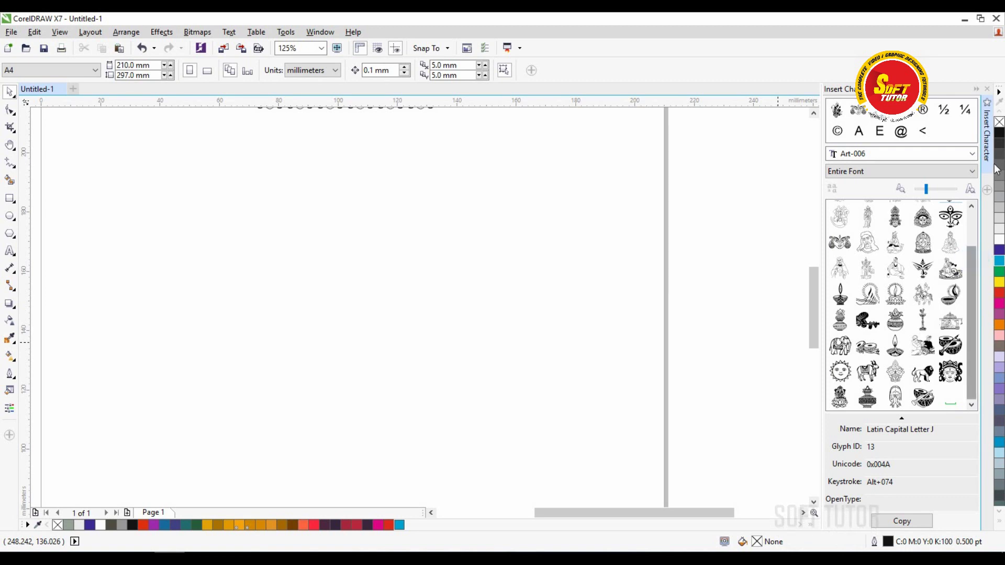
{"action": "left_click", "coordinate": [975, 89]}
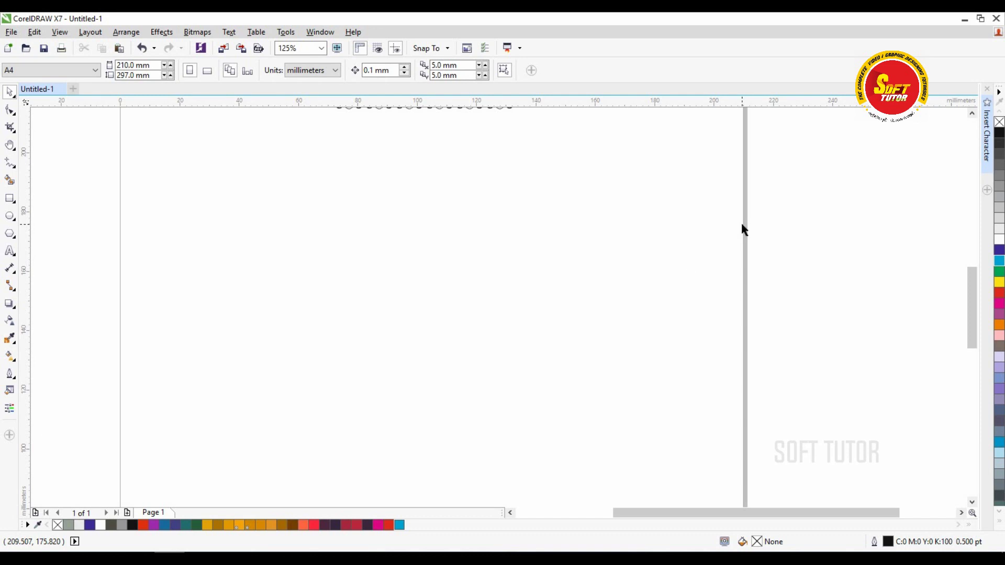
{"action": "scroll", "coordinate": [470, 337], "scroll_direction": "down", "scroll_amount": 2}
{"action": "left_click_drag", "start_coordinate": [304, 143], "coordinate": [700, 302]}
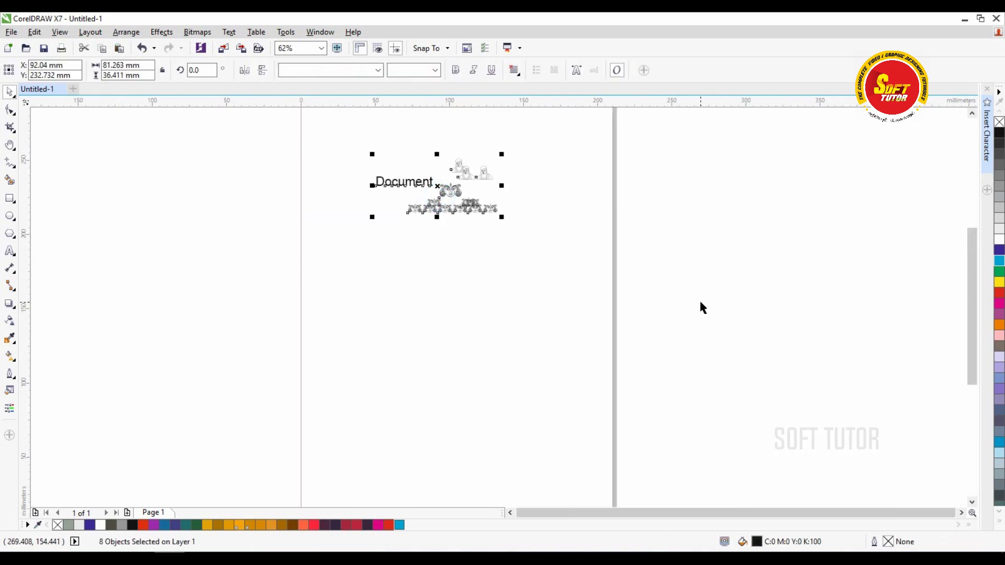
{"action": "key", "text": "Delete"}
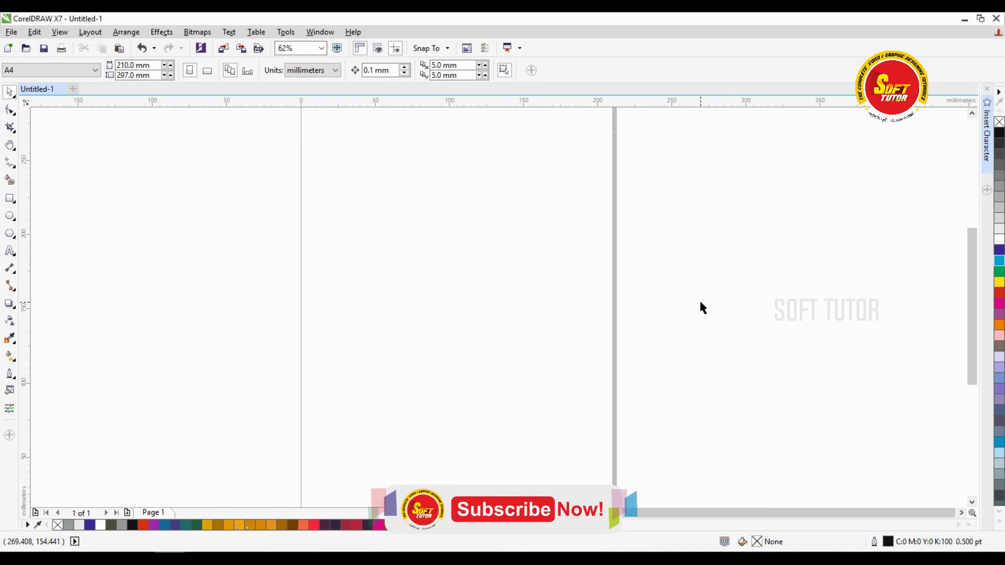
{"action": "left_click", "coordinate": [988, 88]}
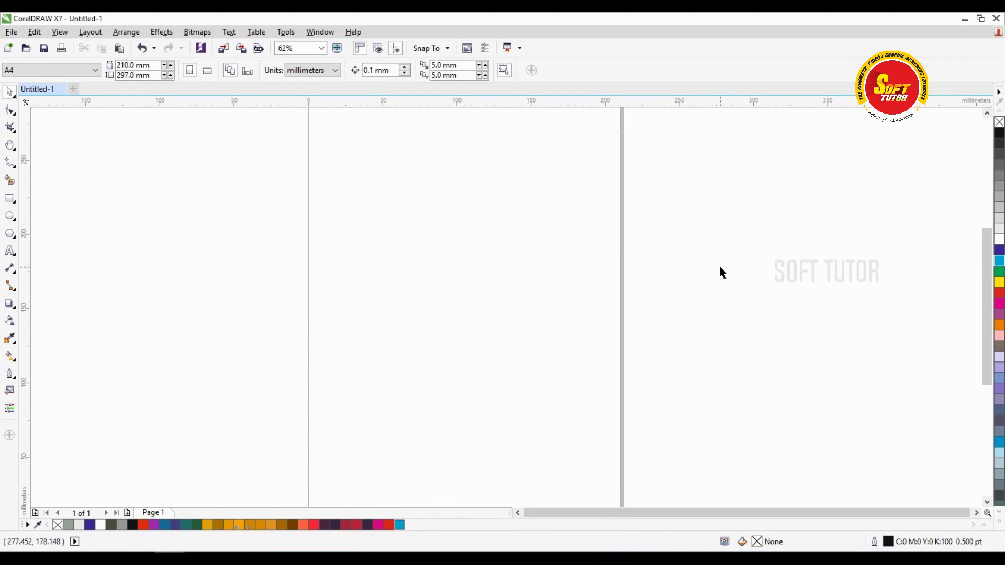
{"action": "scroll", "coordinate": [495, 238], "scroll_direction": "down", "scroll_amount": 3}
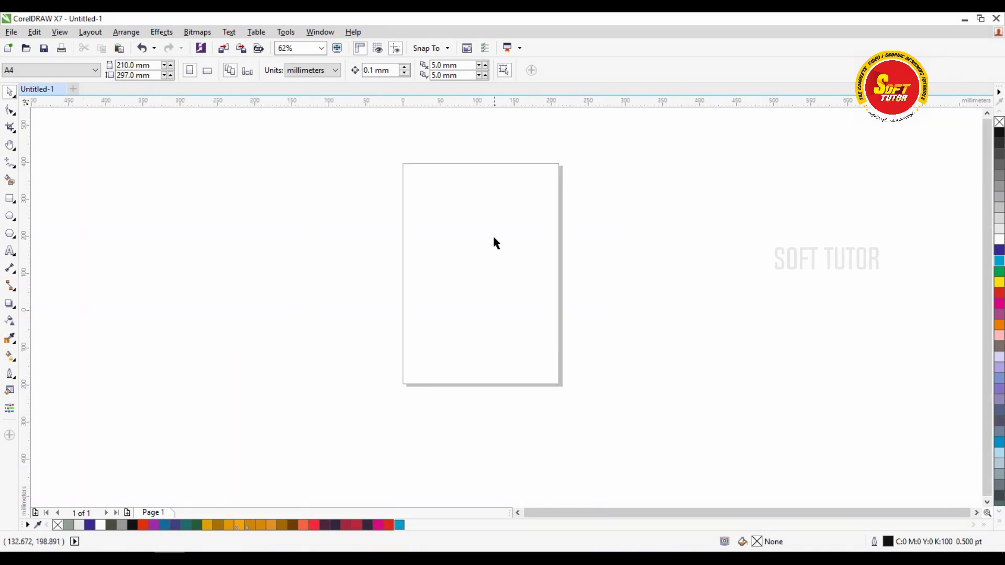
{"action": "scroll", "coordinate": [495, 214], "scroll_direction": "up", "scroll_amount": 1}
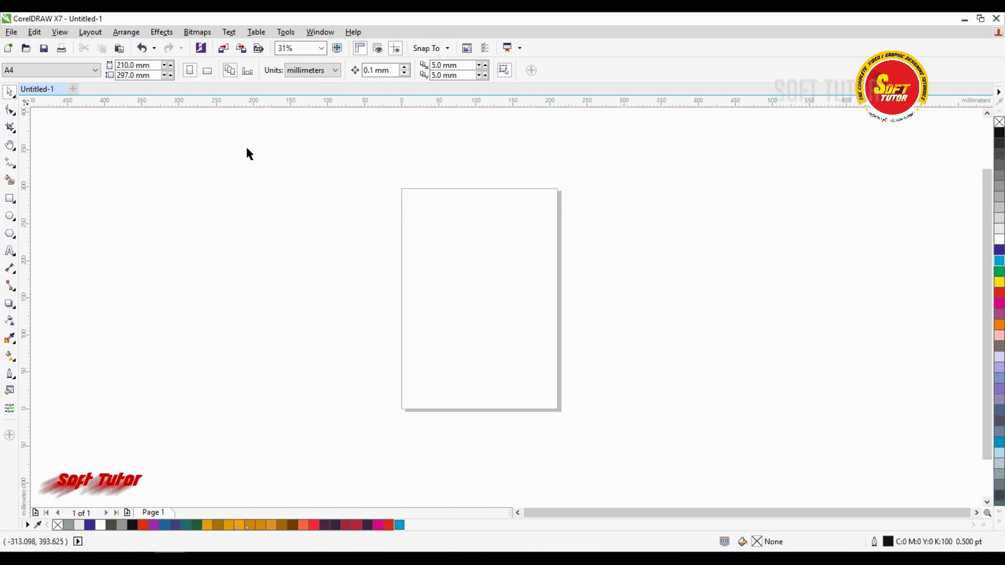
Open the Transformations docker with the Position settings and expand it.
{"action": "left_click", "coordinate": [160, 32]}
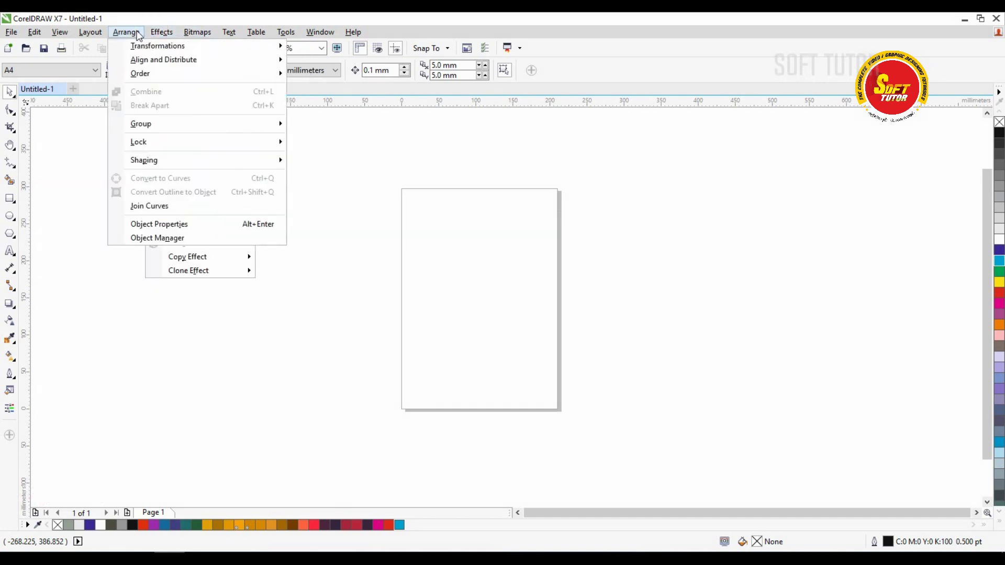
{"action": "mouse_move", "coordinate": [138, 48]}
{"action": "left_click", "coordinate": [335, 46]}
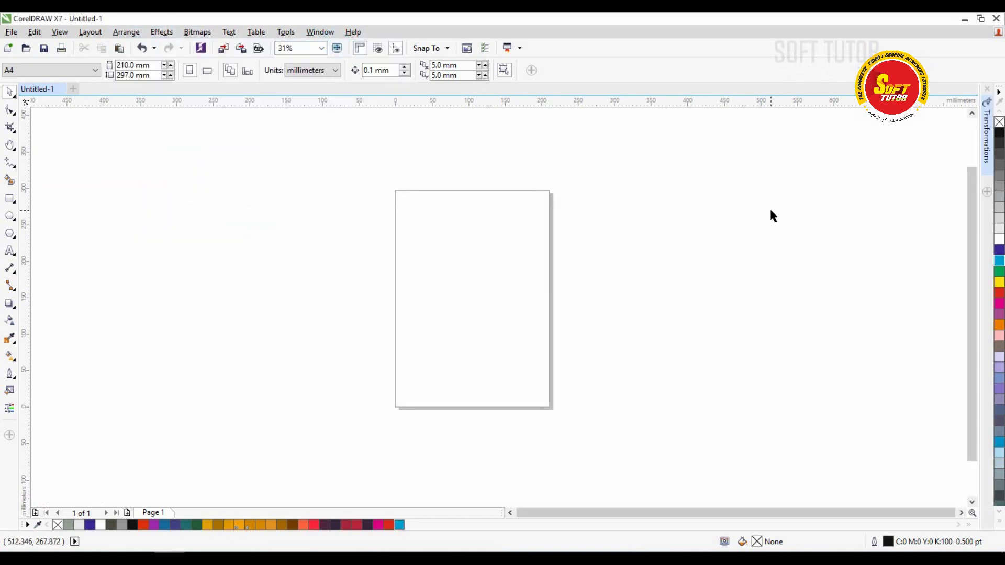
{"action": "left_click", "coordinate": [987, 135]}
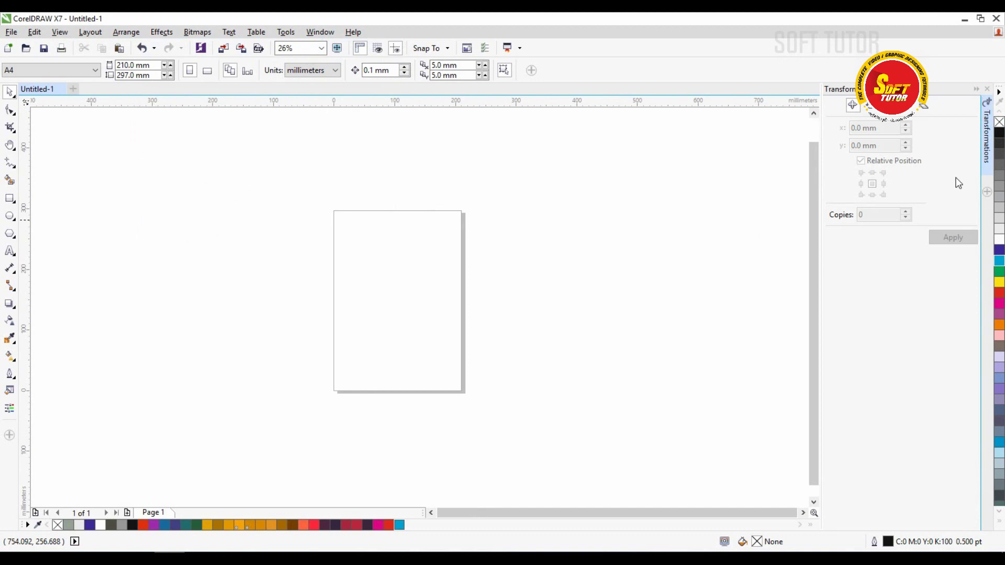
Add the Align and Distribute, Artistic Media, Color and Insert Character dockers beside the Transformations docker.
{"action": "left_click", "coordinate": [986, 193]}
{"action": "left_click", "coordinate": [853, 126]}
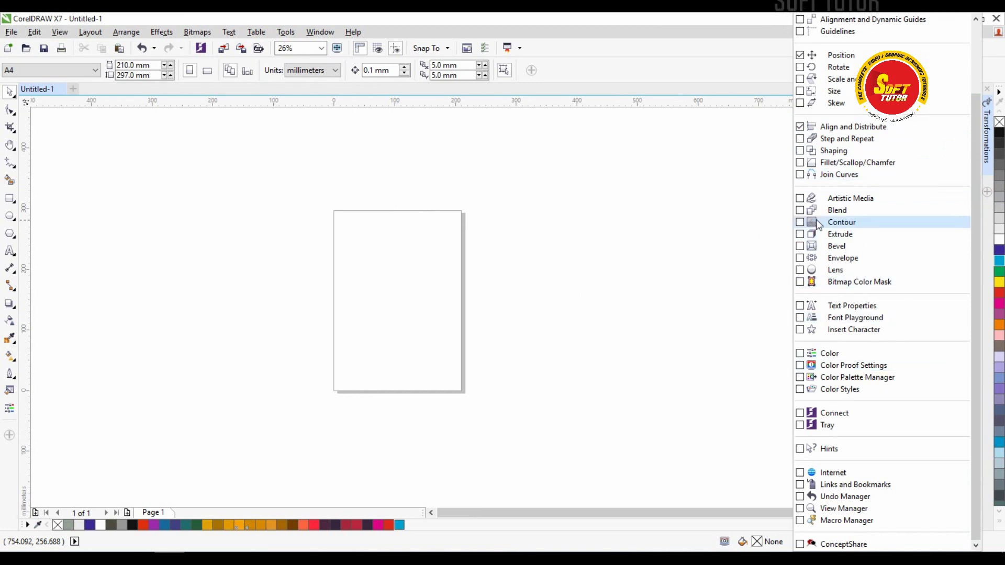
{"action": "left_click", "coordinate": [800, 197]}
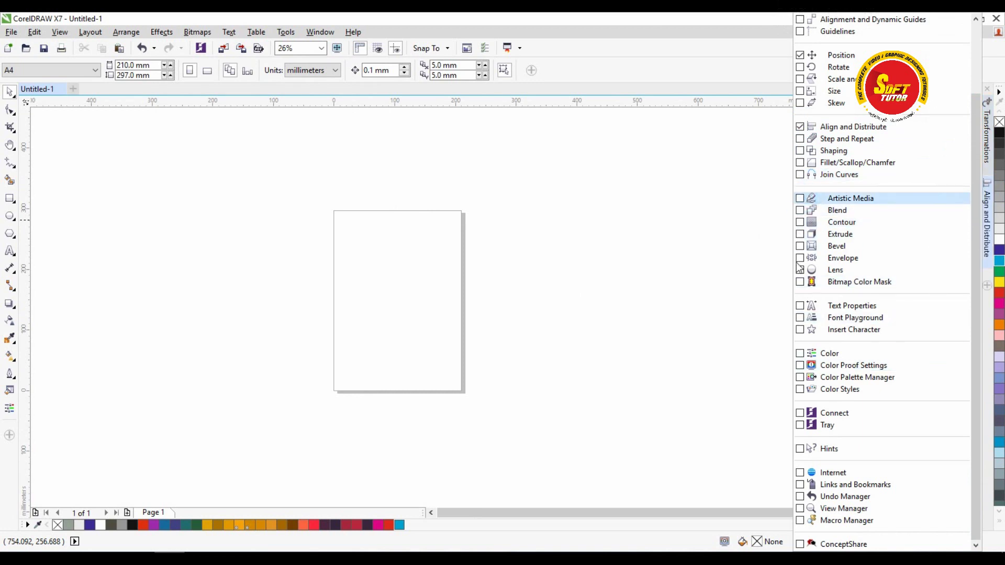
{"action": "left_click", "coordinate": [799, 354]}
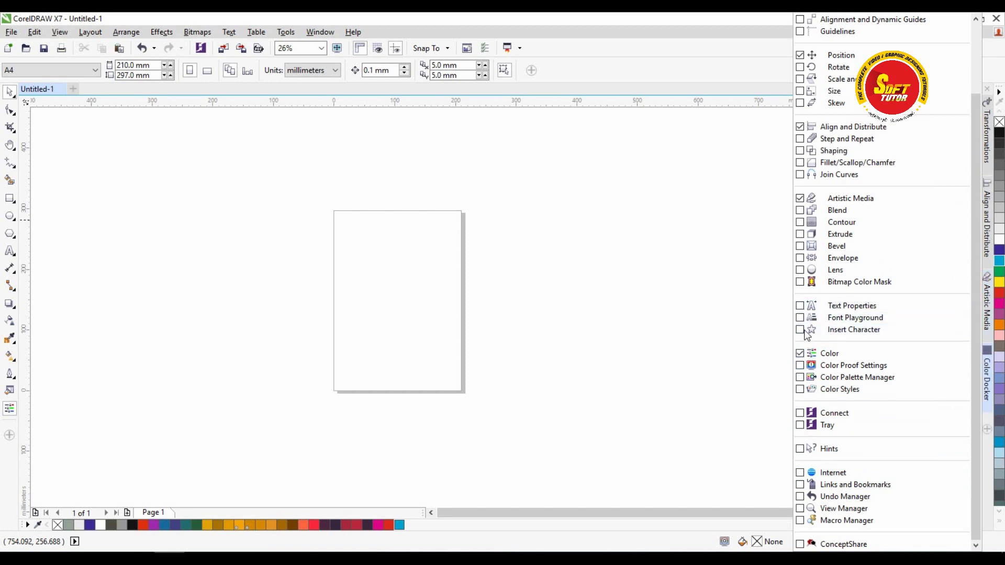
{"action": "left_click", "coordinate": [799, 330]}
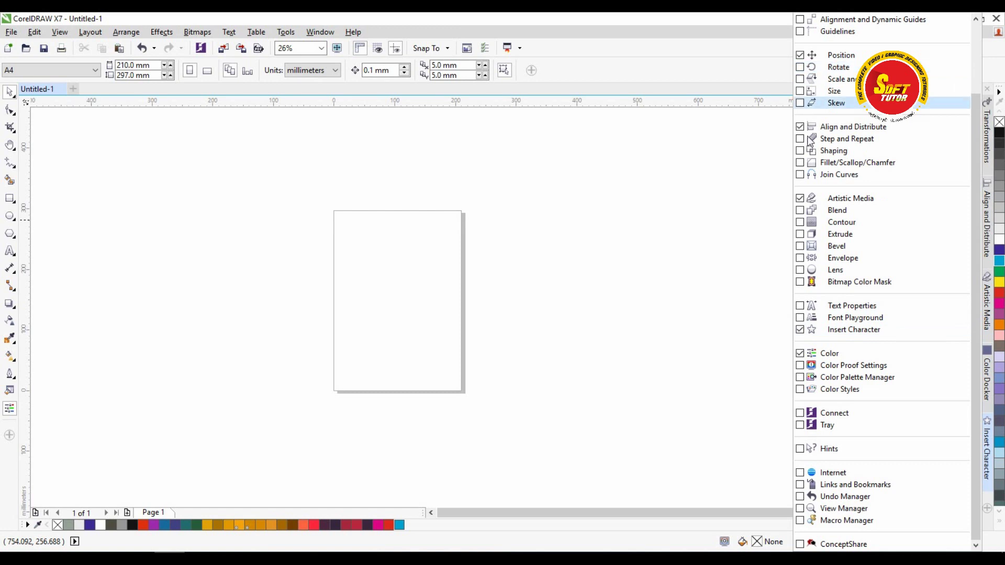
{"action": "left_click", "coordinate": [751, 442]}
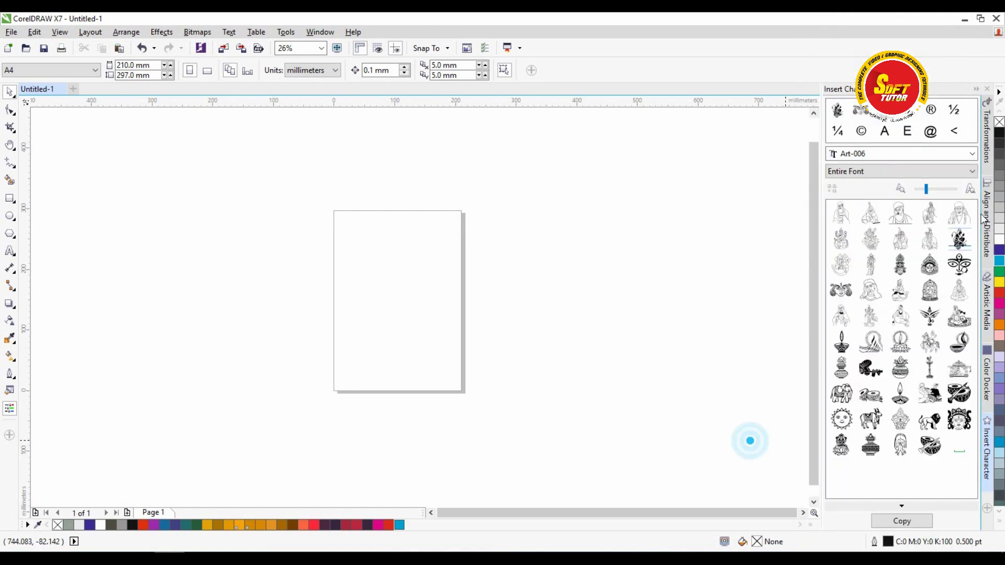
Look through the Transformations, Align and Distribute, Artistic Media, Color and Insert Character dockers one after another.
{"action": "left_click", "coordinate": [985, 133]}
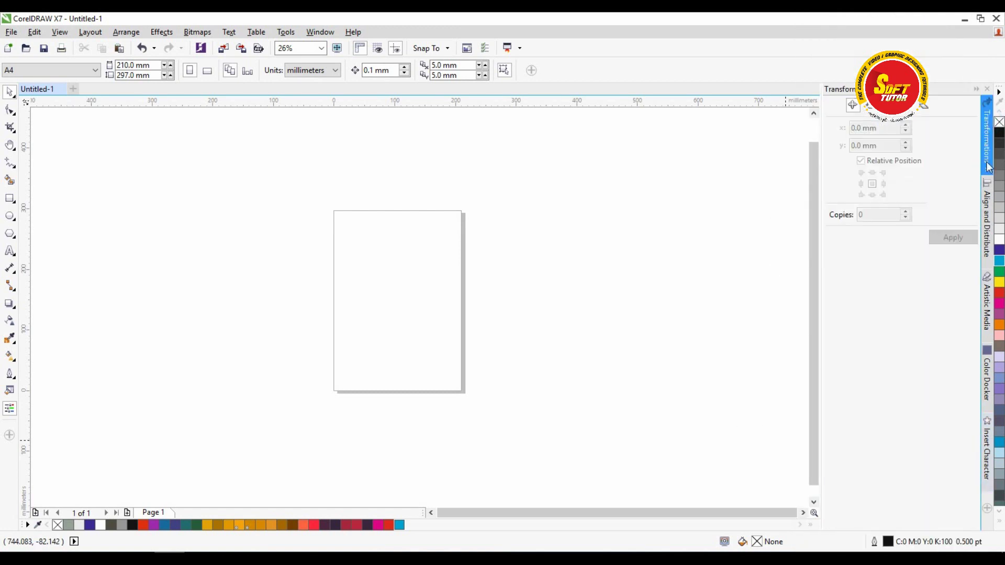
{"action": "left_click", "coordinate": [986, 216]}
{"action": "left_click", "coordinate": [985, 304]}
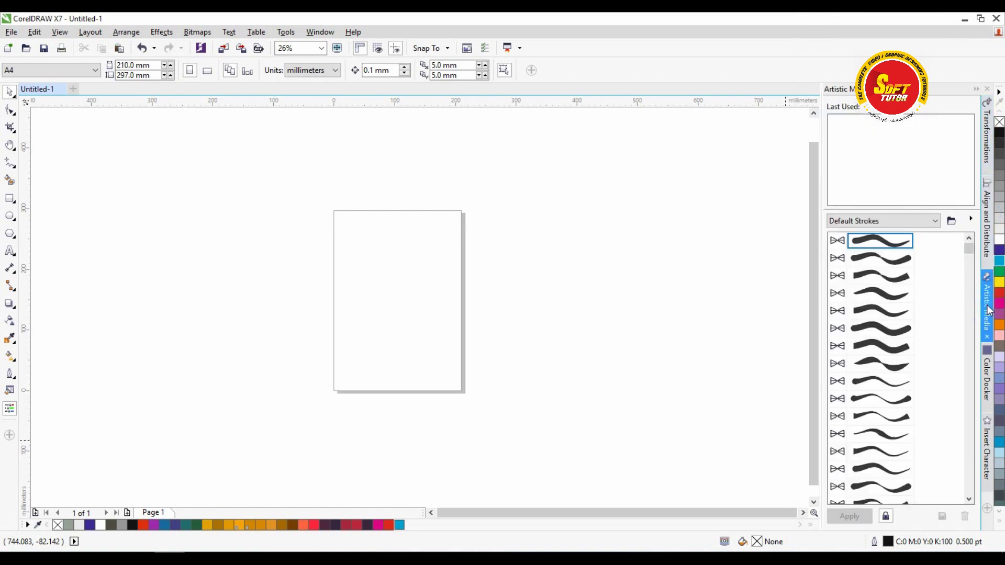
{"action": "left_click", "coordinate": [987, 380]}
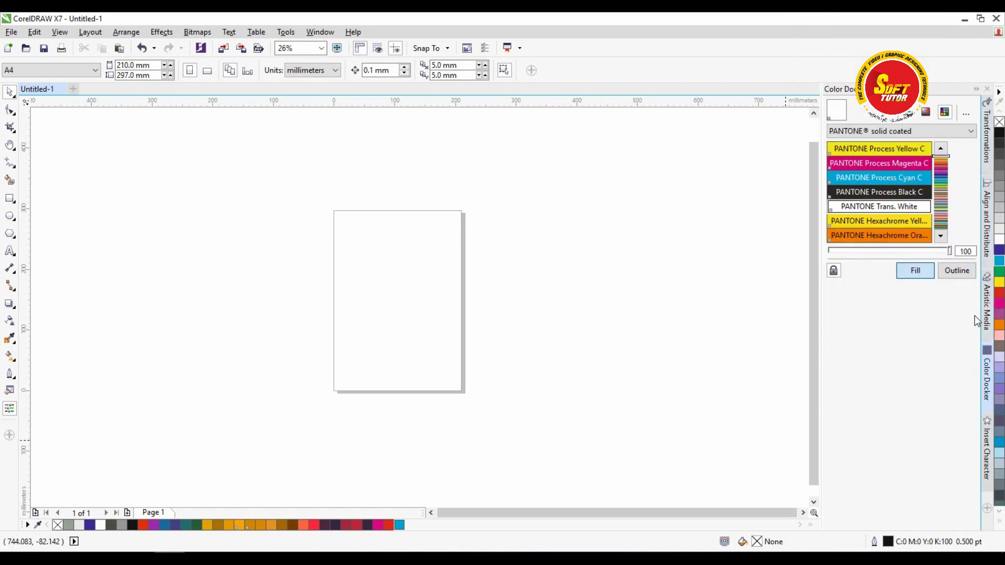
{"action": "left_click", "coordinate": [925, 111]}
{"action": "left_click", "coordinate": [987, 449]}
{"action": "left_click", "coordinate": [726, 213]}
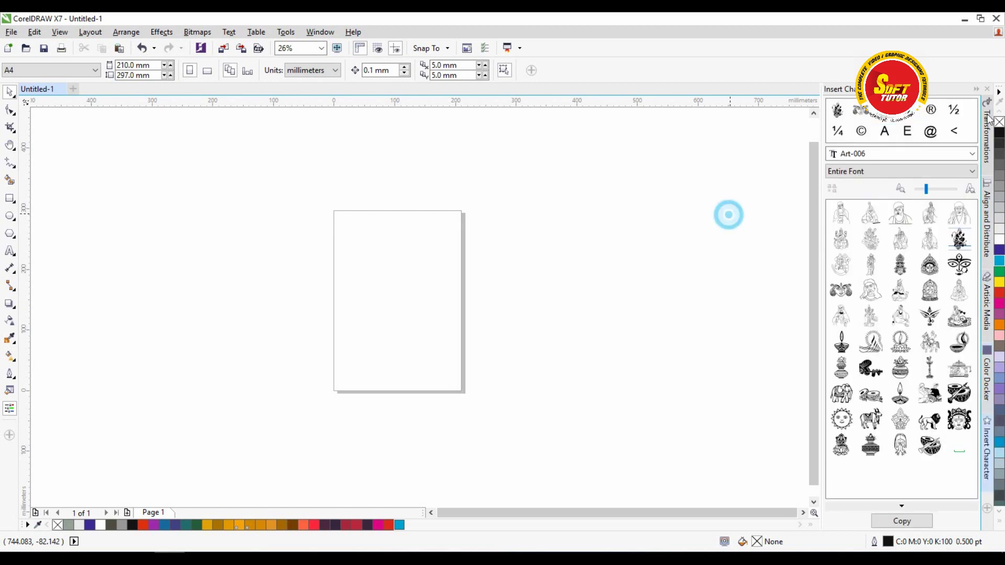
{"action": "left_click", "coordinate": [988, 127]}
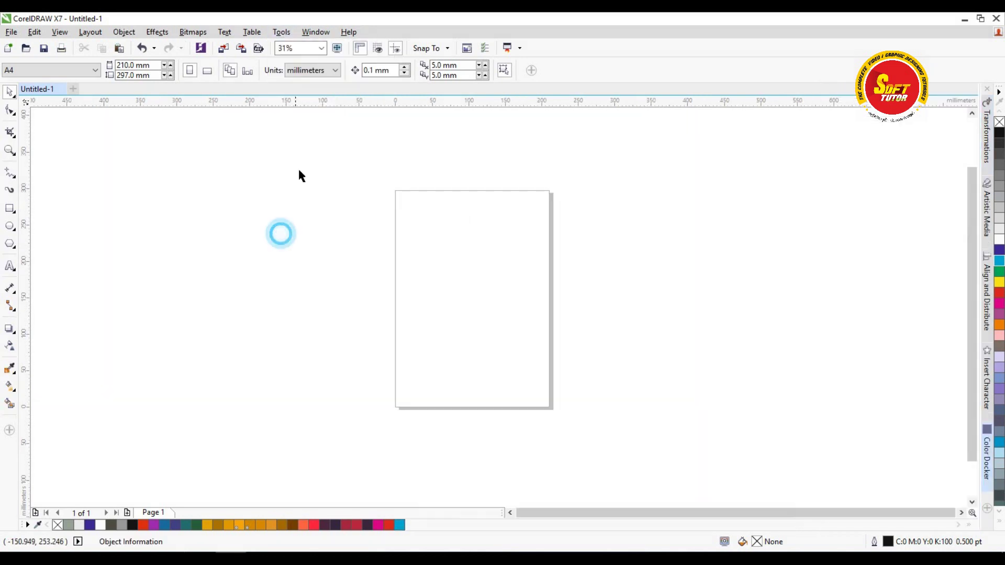
Create a new workspace named MY WORKSPACE based on Default and set it as the current workspace.
{"action": "left_click", "coordinate": [283, 33]}
{"action": "left_click", "coordinate": [296, 47]}
{"action": "left_click", "coordinate": [350, 175]}
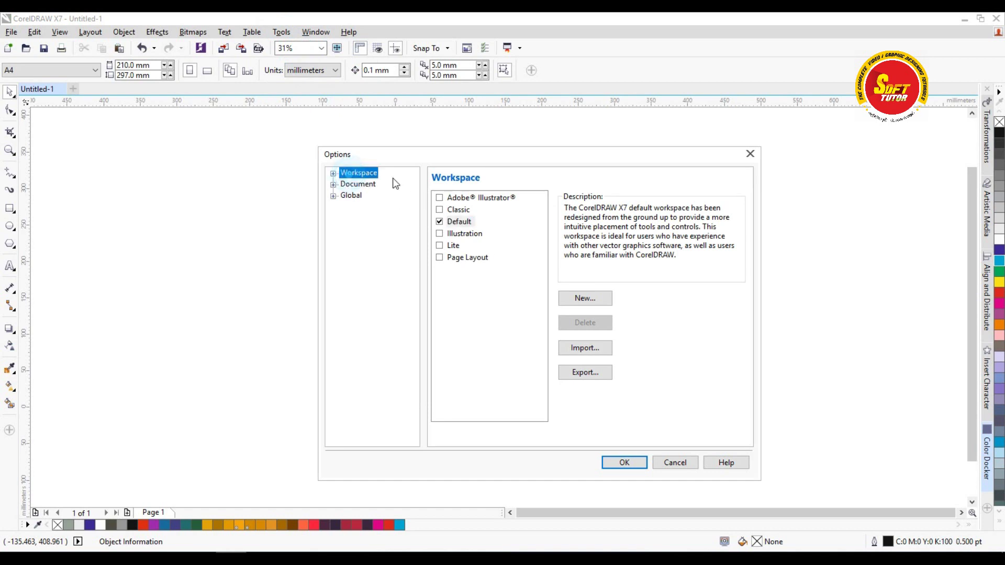
{"action": "left_click", "coordinate": [333, 173]}
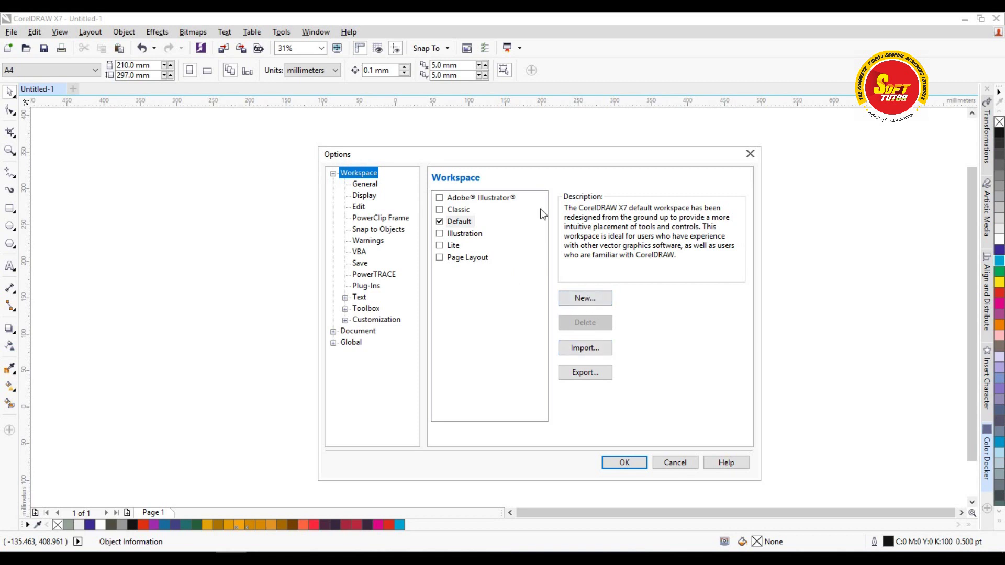
{"action": "left_click_drag", "start_coordinate": [544, 157], "coordinate": [535, 154]}
{"action": "left_click", "coordinate": [572, 295]}
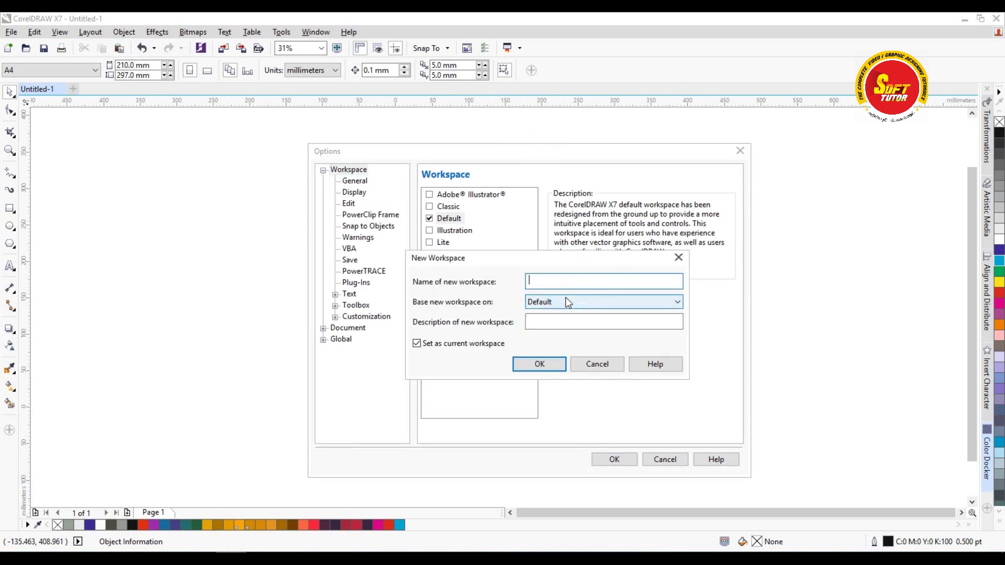
{"action": "left_click_drag", "start_coordinate": [554, 262], "coordinate": [567, 262]}
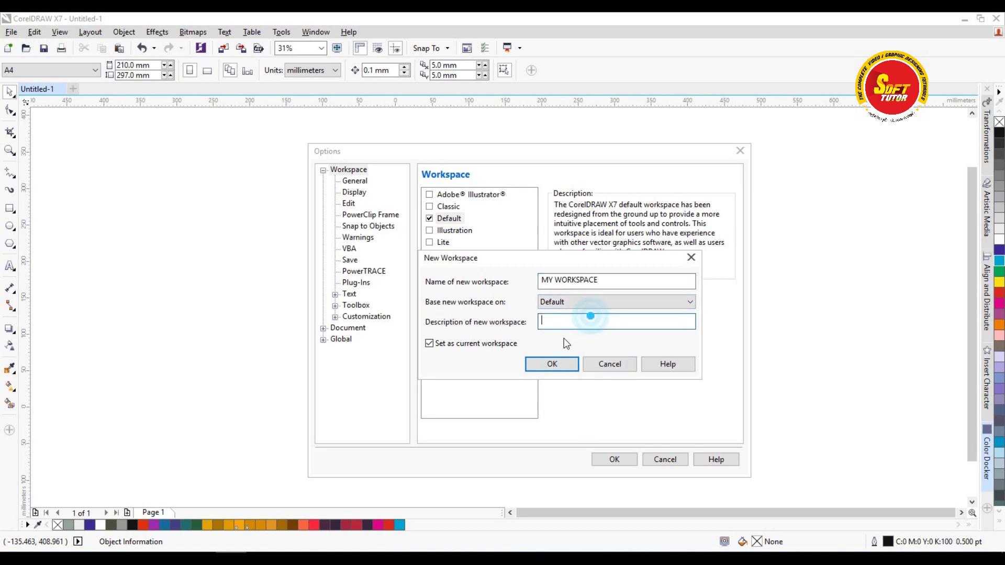
{"action": "left_click", "coordinate": [552, 363]}
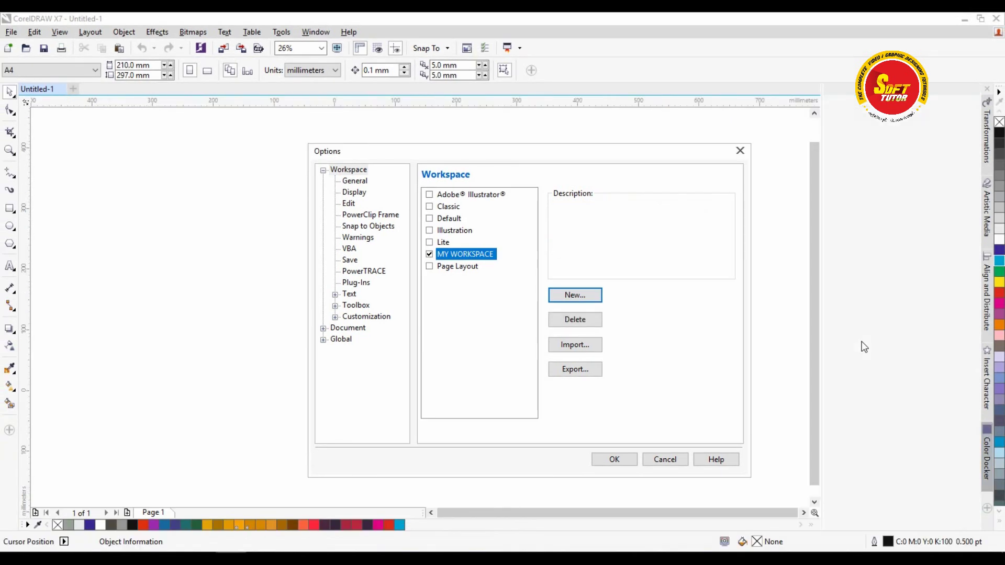
Start exporting MY WORKSPACE with Application Settings, Dockers, Menus, Shortcut Keys, Status Bar and Toolbars all included.
{"action": "left_click_drag", "start_coordinate": [451, 158], "coordinate": [470, 155]}
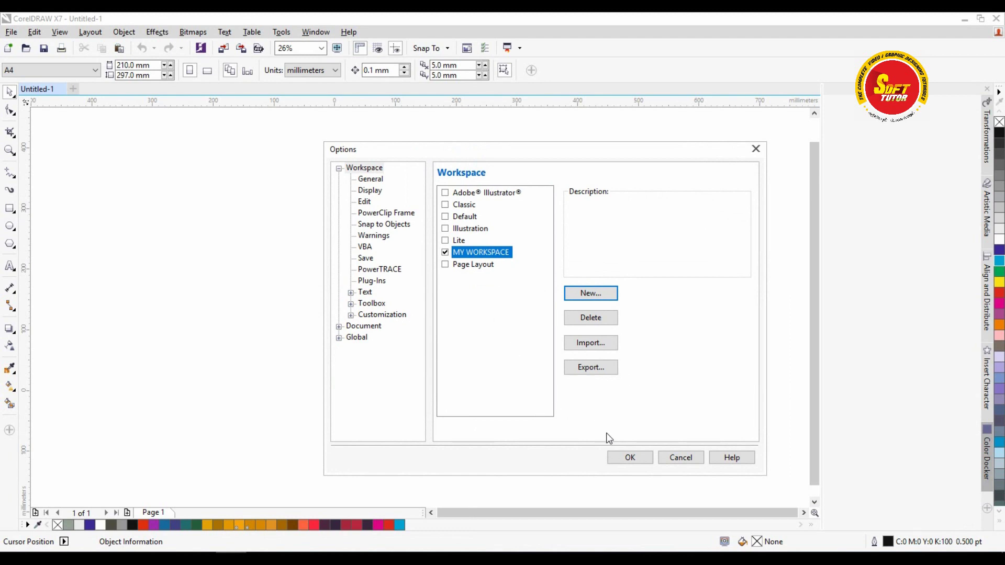
{"action": "left_click", "coordinate": [594, 373]}
{"action": "left_click", "coordinate": [408, 221]}
{"action": "left_click", "coordinate": [408, 232]}
{"action": "left_click", "coordinate": [408, 243]}
{"action": "left_click", "coordinate": [407, 254]}
{"action": "left_click", "coordinate": [408, 266]}
{"action": "left_click", "coordinate": [407, 277]}
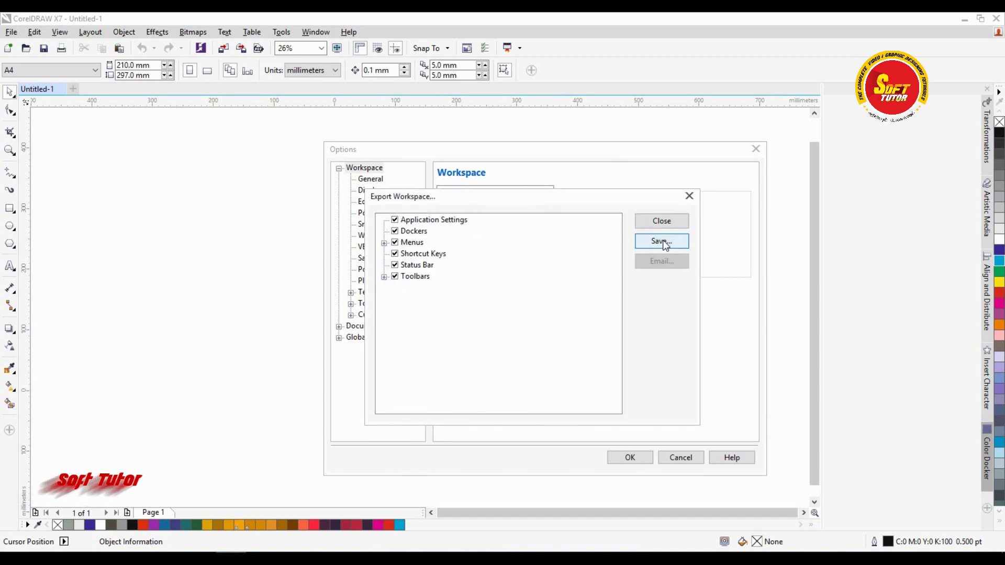
Save the exported workspace as MY WORKSPACE.cdws on Local Disk (D:) and close the Export Workspace dialog.
{"action": "left_click", "coordinate": [662, 240]}
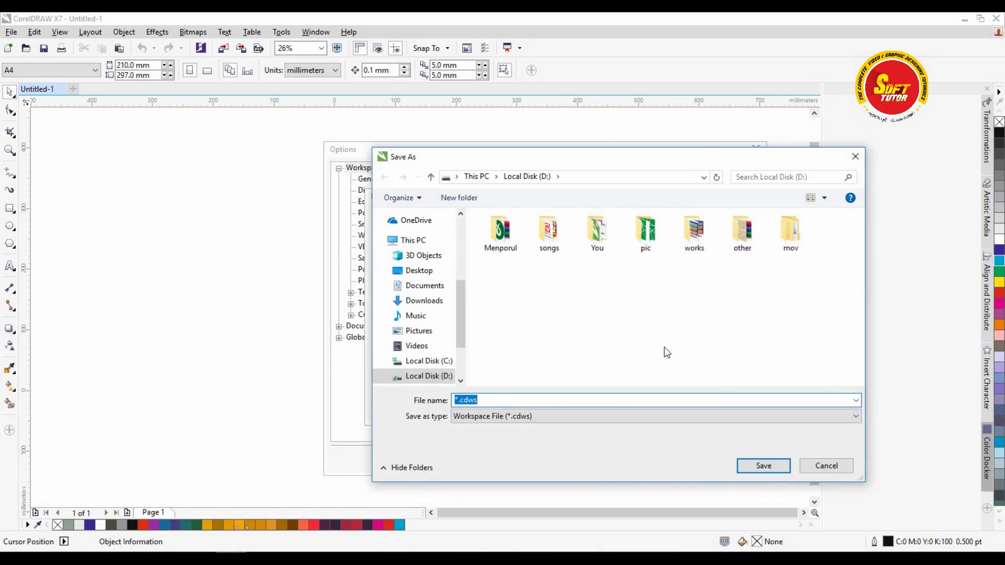
{"action": "left_click", "coordinate": [463, 400]}
{"action": "key", "text": "BackSpace"}
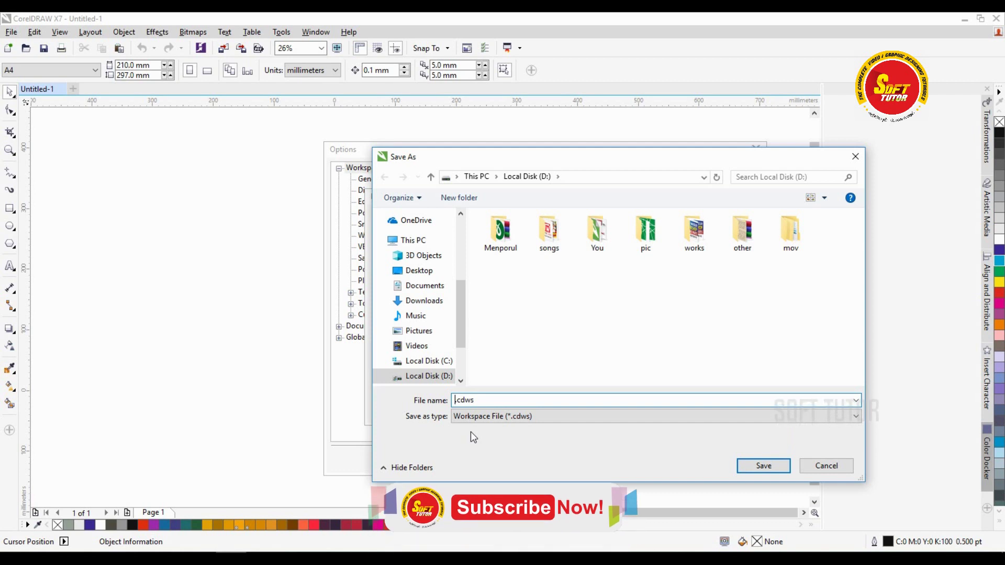
{"action": "type", "text": "MY"}
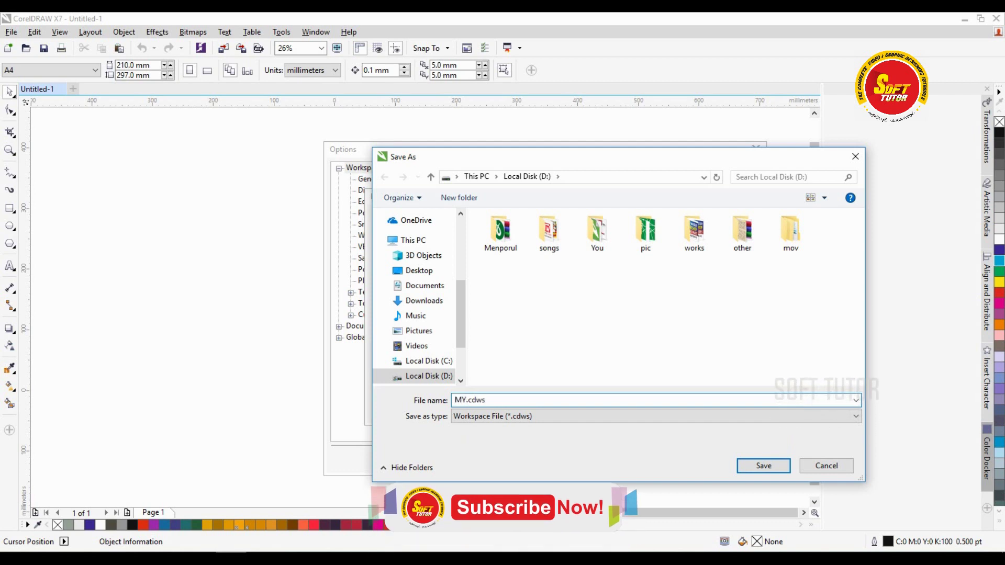
{"action": "type", "text": " WORK"}
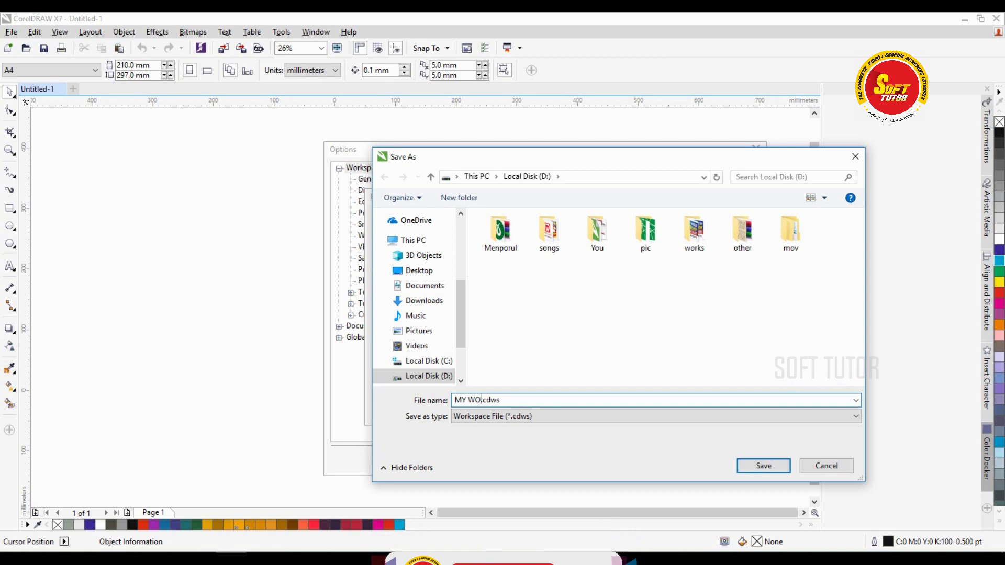
{"action": "type", "text": "SPACE"}
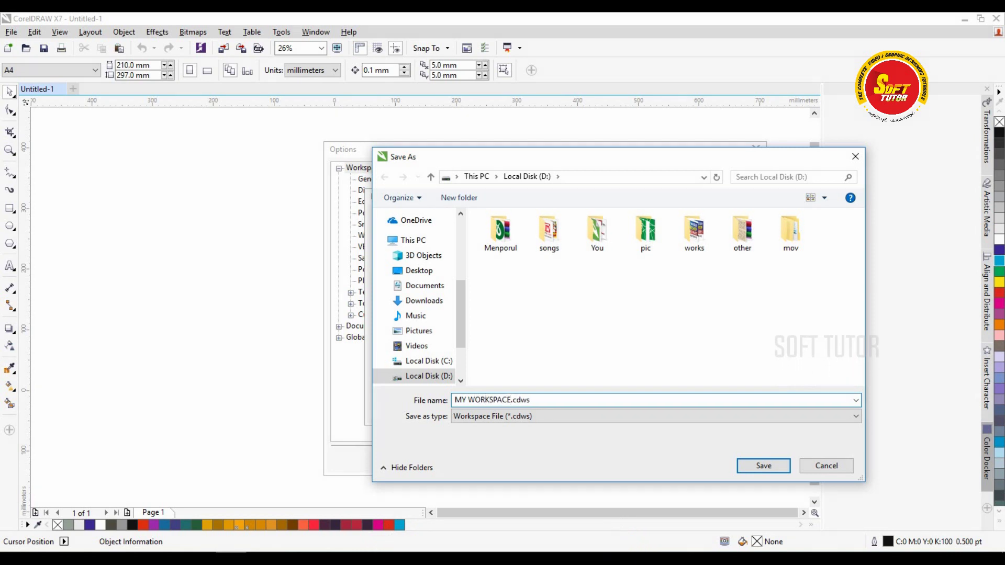
{"action": "left_click", "coordinate": [763, 467]}
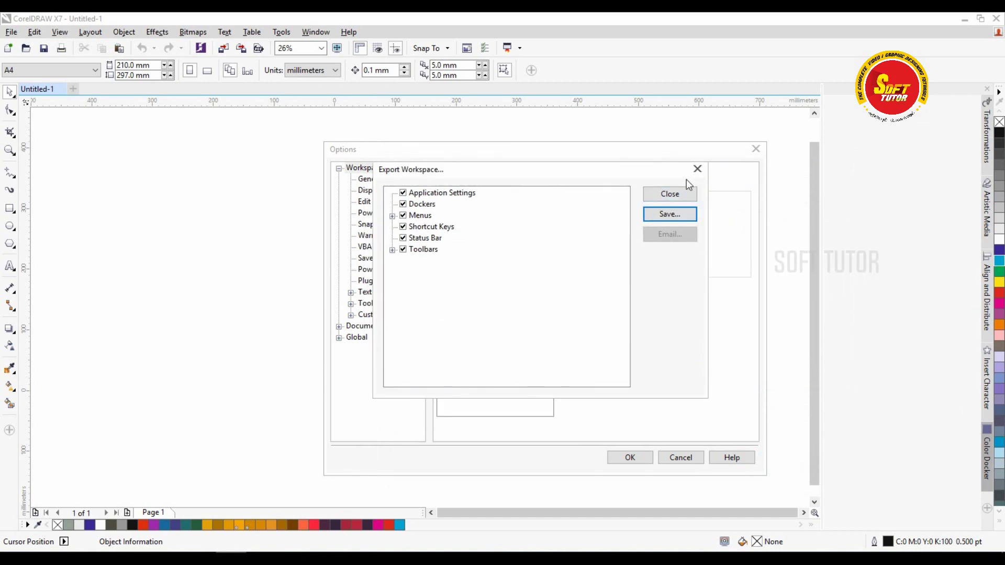
{"action": "left_click", "coordinate": [677, 194]}
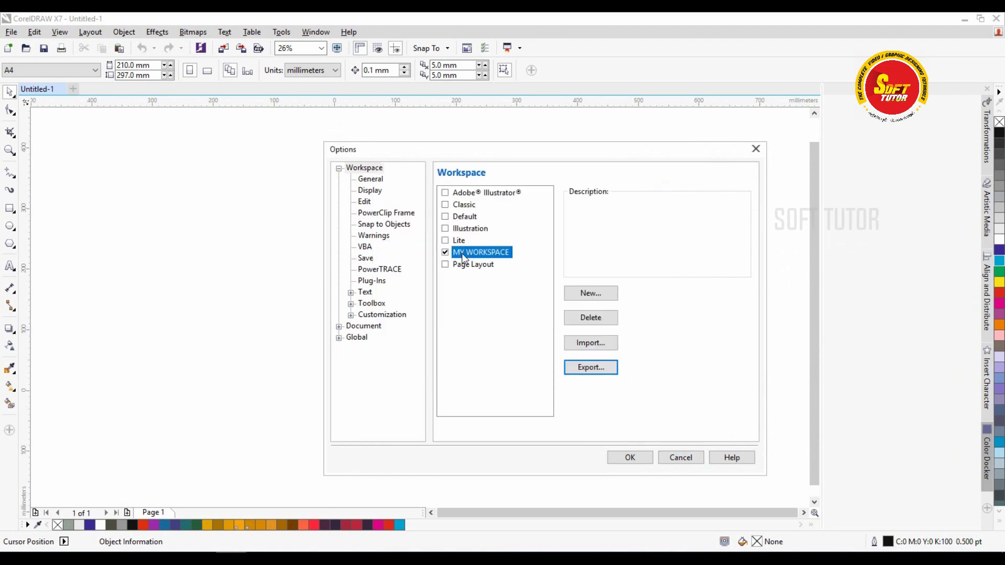
Delete MY WORKSPACE from the workspace list and accept the options.
{"action": "left_click", "coordinate": [472, 165]}
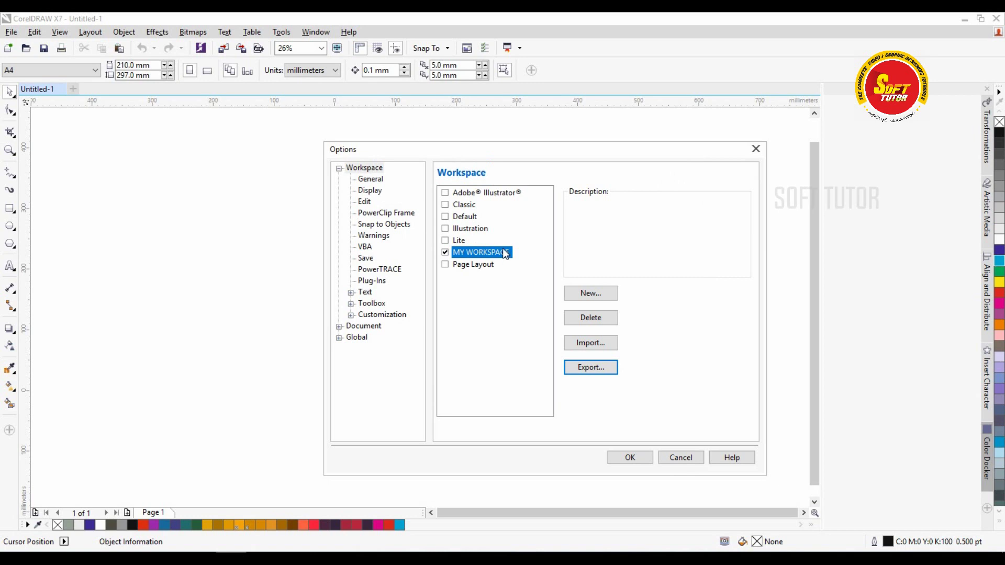
{"action": "left_click", "coordinate": [592, 317]}
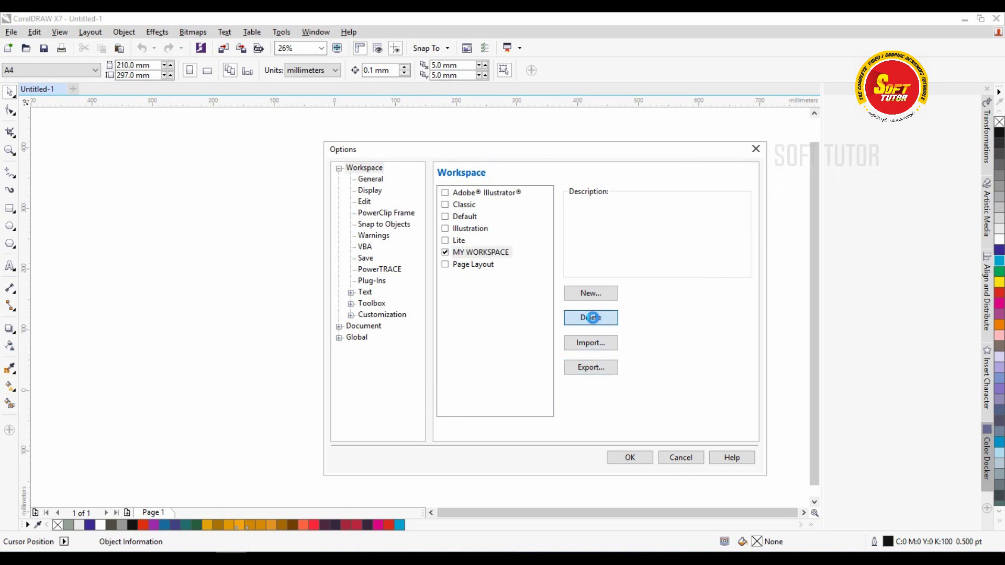
{"action": "left_click", "coordinate": [592, 318]}
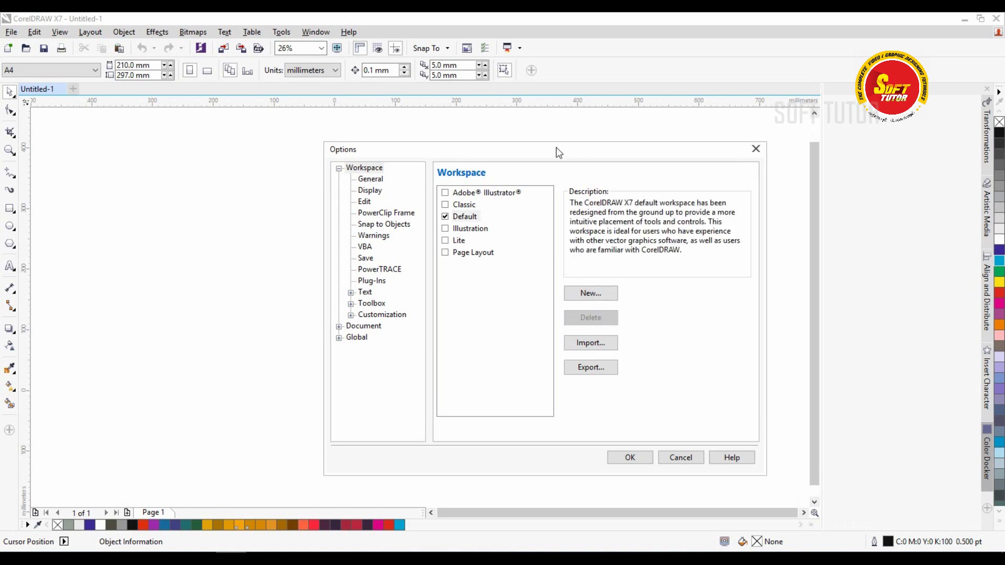
{"action": "left_click_drag", "start_coordinate": [565, 156], "coordinate": [581, 153]}
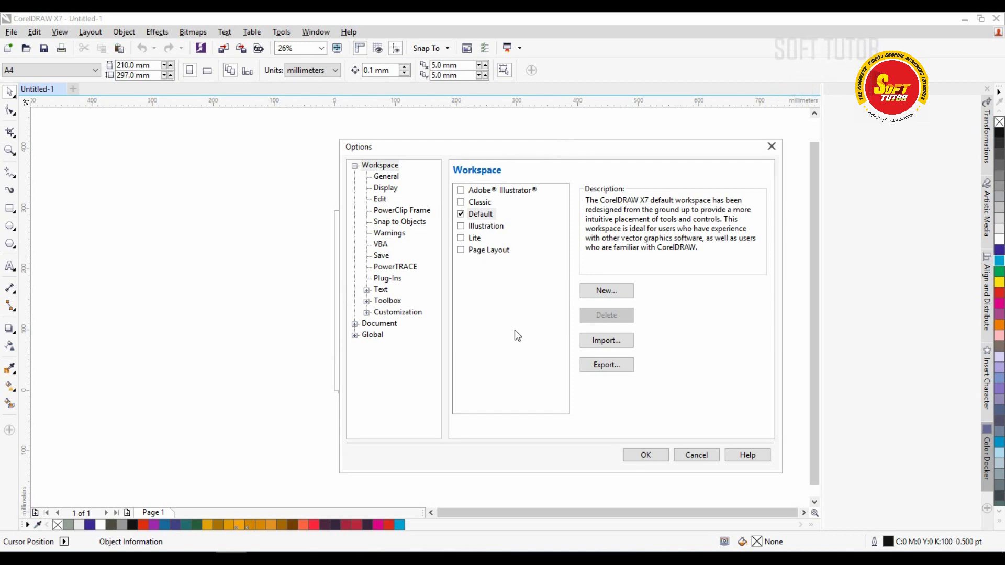
{"action": "left_click", "coordinate": [651, 453]}
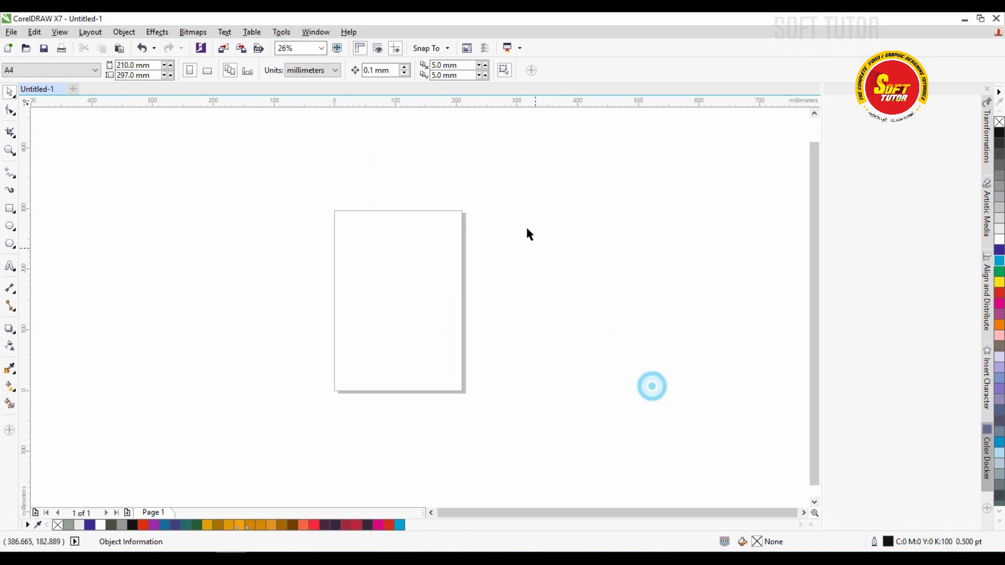
Close the whole group of docked dockers to leave the drawing window clear.
{"action": "scroll", "coordinate": [534, 202], "scroll_direction": "down", "scroll_amount": 1}
{"action": "left_click", "coordinate": [990, 89]}
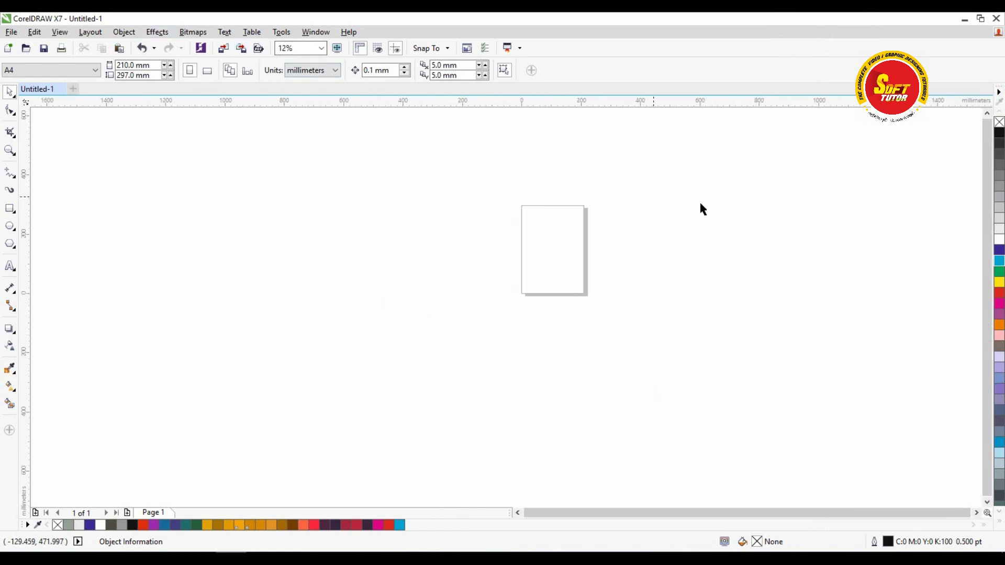
{"action": "left_click", "coordinate": [343, 199]}
{"action": "left_click", "coordinate": [283, 32]}
{"action": "left_click", "coordinate": [166, 173]}
Create a new A4 document with the CorelDRAW default preset, CMYK color mode and 300 dpi resolution.
{"action": "left_click", "coordinate": [11, 33]}
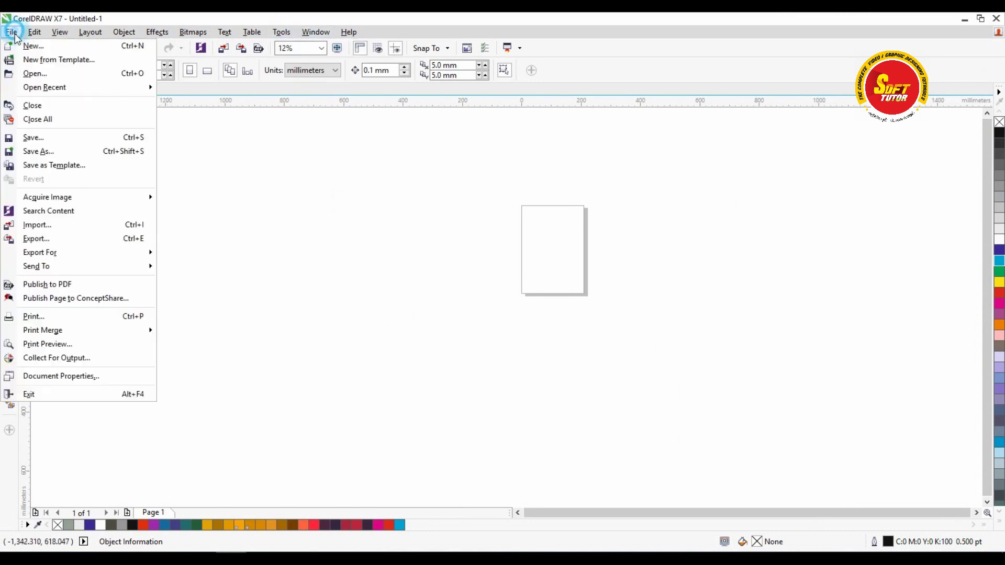
{"action": "left_click", "coordinate": [31, 46]}
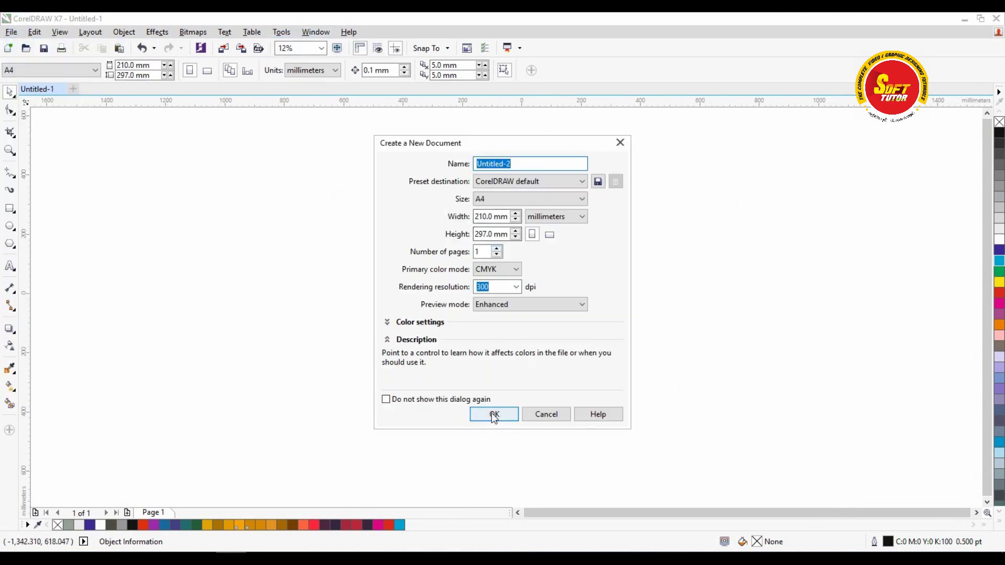
{"action": "left_click", "coordinate": [493, 414]}
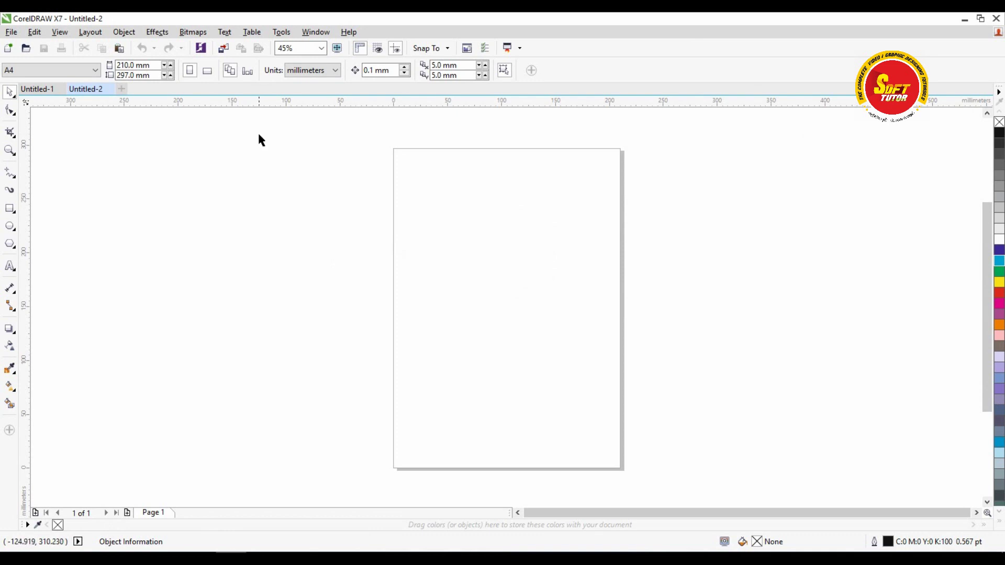
Open the workspace options and start importing a workspace.
{"action": "left_click", "coordinate": [283, 31]}
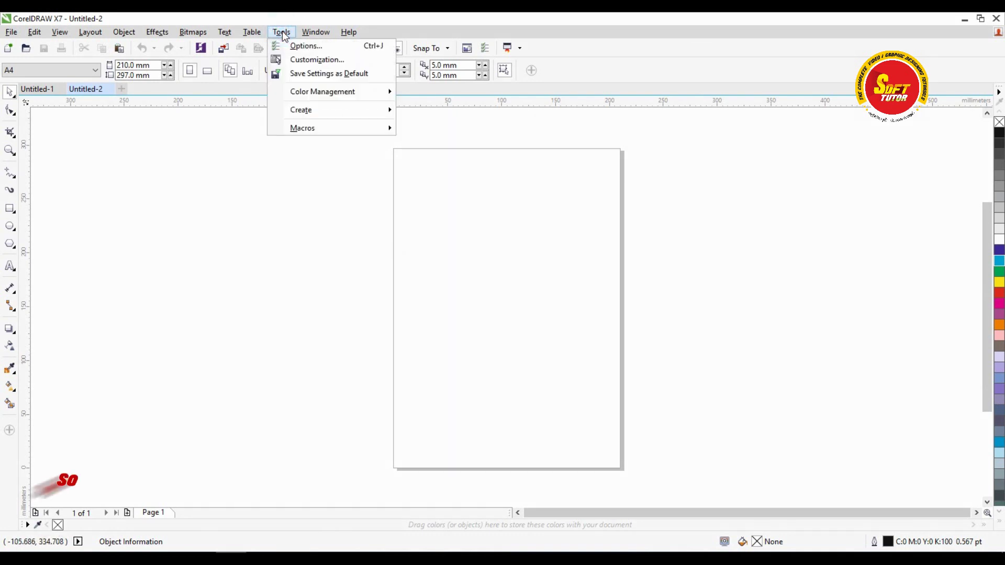
{"action": "left_click", "coordinate": [304, 46]}
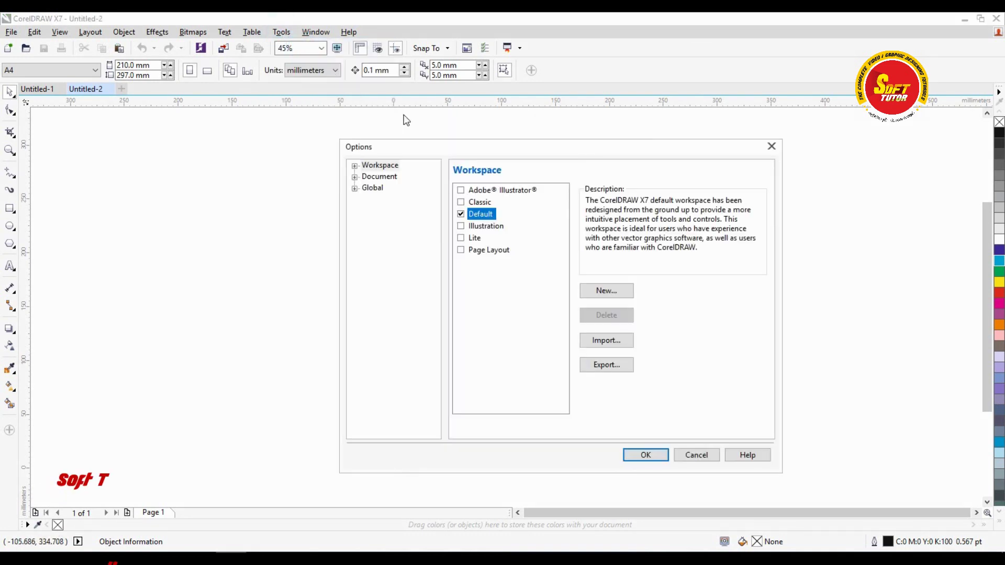
{"action": "left_click", "coordinate": [380, 165]}
{"action": "left_click_drag", "start_coordinate": [482, 153], "coordinate": [426, 139]}
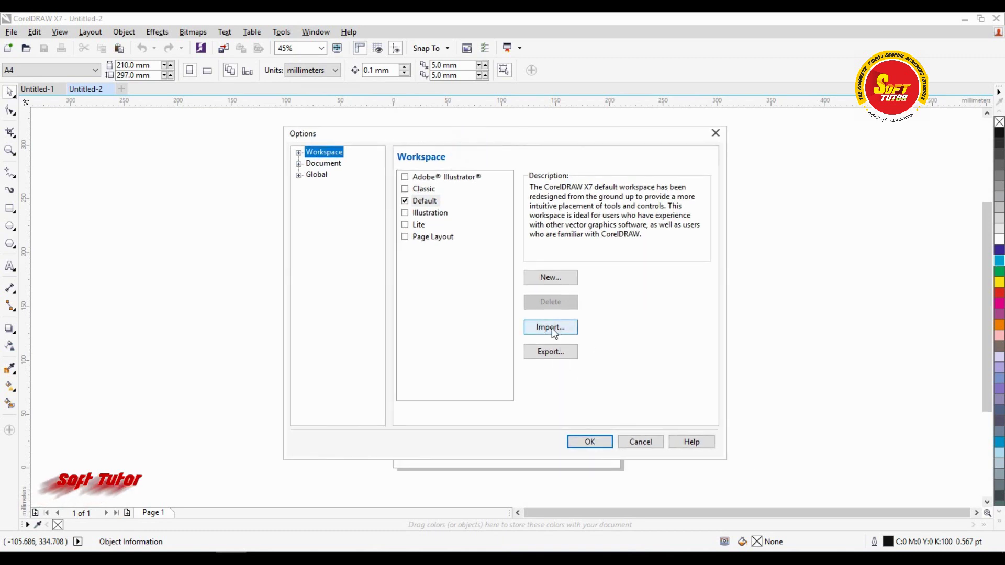
{"action": "left_click_drag", "start_coordinate": [515, 139], "coordinate": [537, 149]}
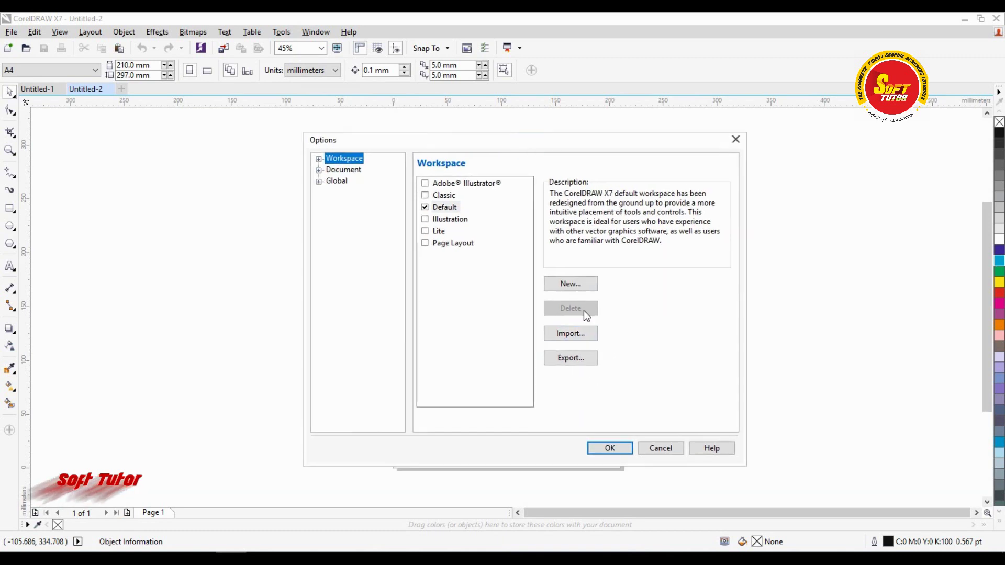
{"action": "left_click", "coordinate": [572, 339]}
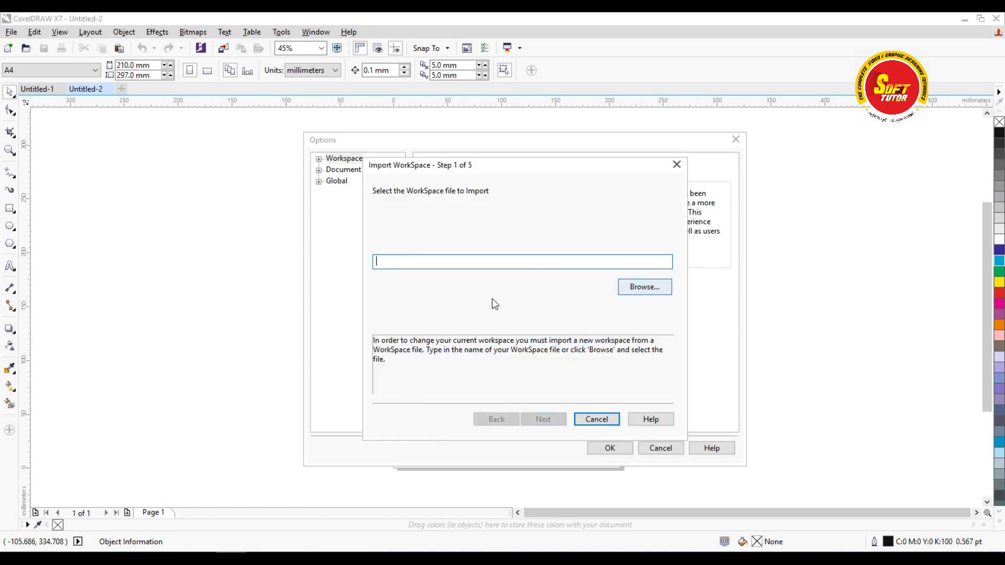
Choose MY WORKSPACE.cdws on Local Disk (D:) as the workspace file to import and continue to the item selection.
{"action": "left_click", "coordinate": [661, 291]}
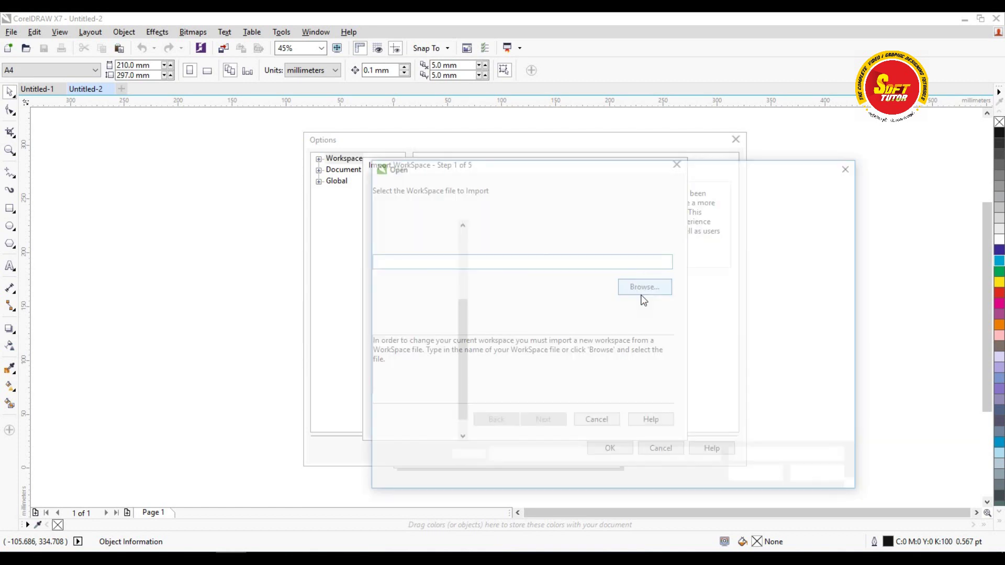
{"action": "left_click_drag", "start_coordinate": [760, 166], "coordinate": [735, 140]}
{"action": "left_click", "coordinate": [785, 261]}
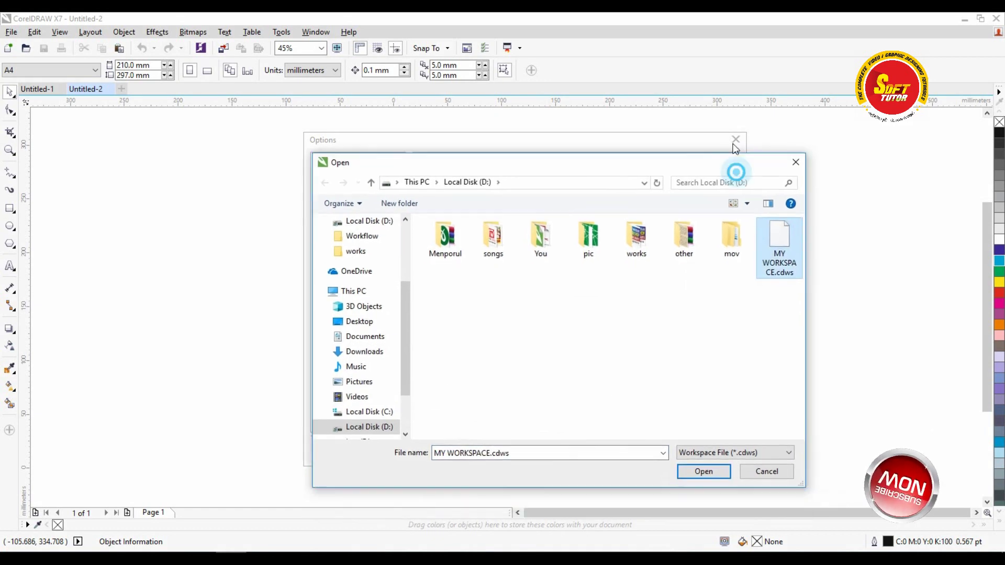
{"action": "left_click", "coordinate": [710, 449]}
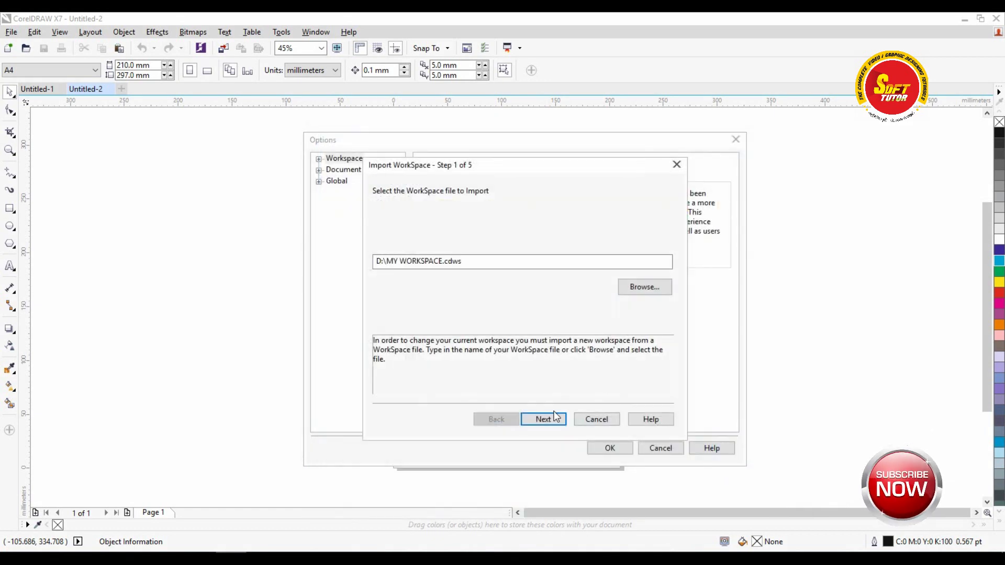
{"action": "left_click", "coordinate": [543, 419]}
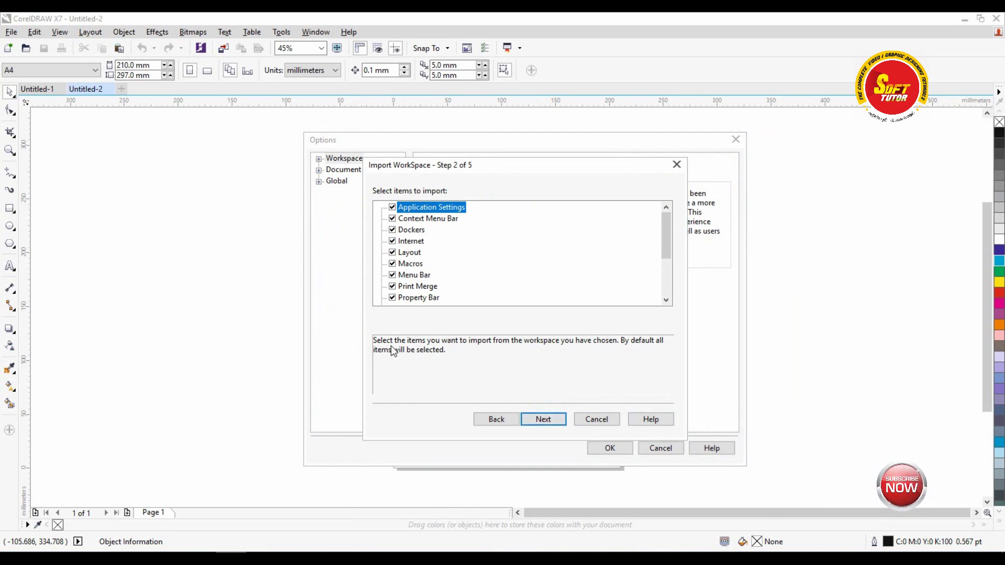
Review the workspace items offered for import and accept them all, including Application Settings, Dockers and Layout.
{"action": "mouse_move", "coordinate": [666, 226]}
{"action": "left_mouse_down"}
{"action": "mouse_move", "coordinate": [665, 284]}
{"action": "mouse_move", "coordinate": [665, 214]}
{"action": "left_mouse_up"}
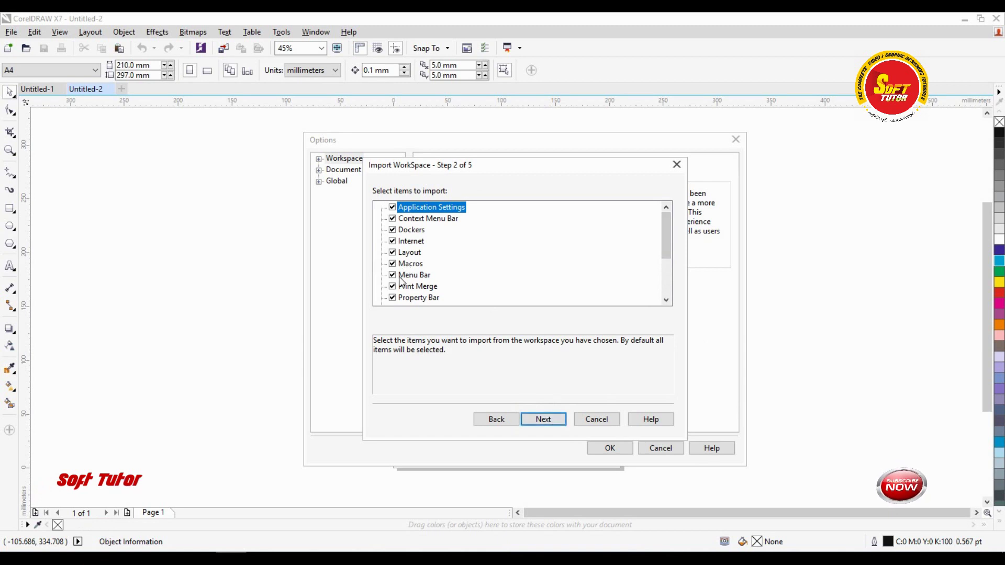
{"action": "left_click", "coordinate": [391, 252]}
{"action": "left_click_drag", "start_coordinate": [665, 227], "coordinate": [670, 206]}
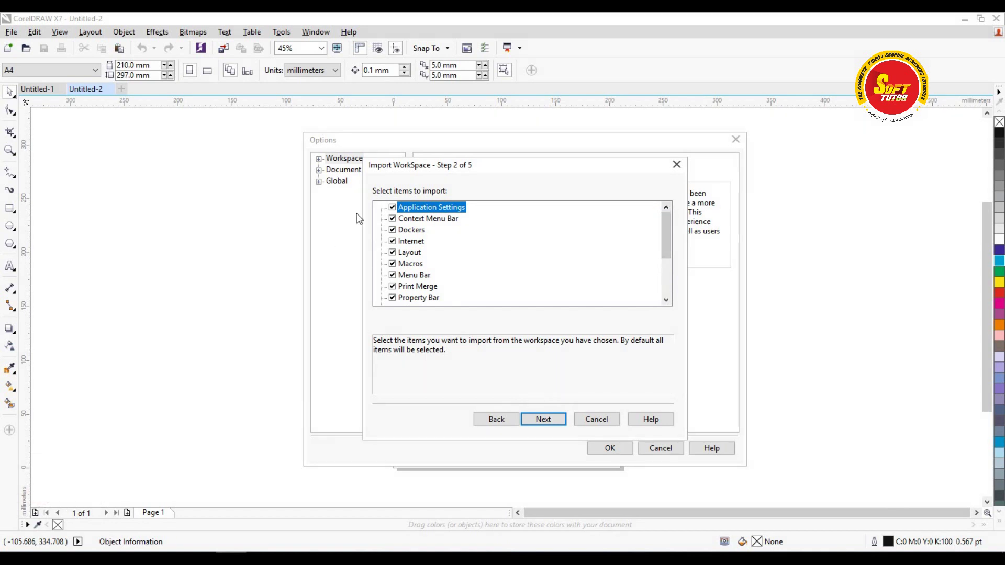
{"action": "left_click", "coordinate": [544, 420]}
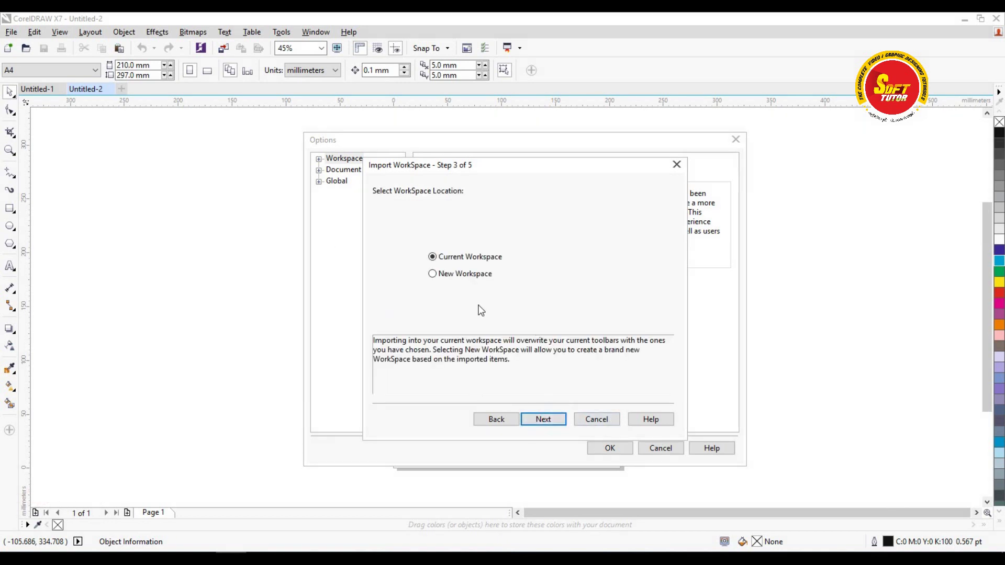
Set the import location to New Workspace and continue to the naming stage.
{"action": "left_click_drag", "start_coordinate": [507, 173], "coordinate": [546, 166]}
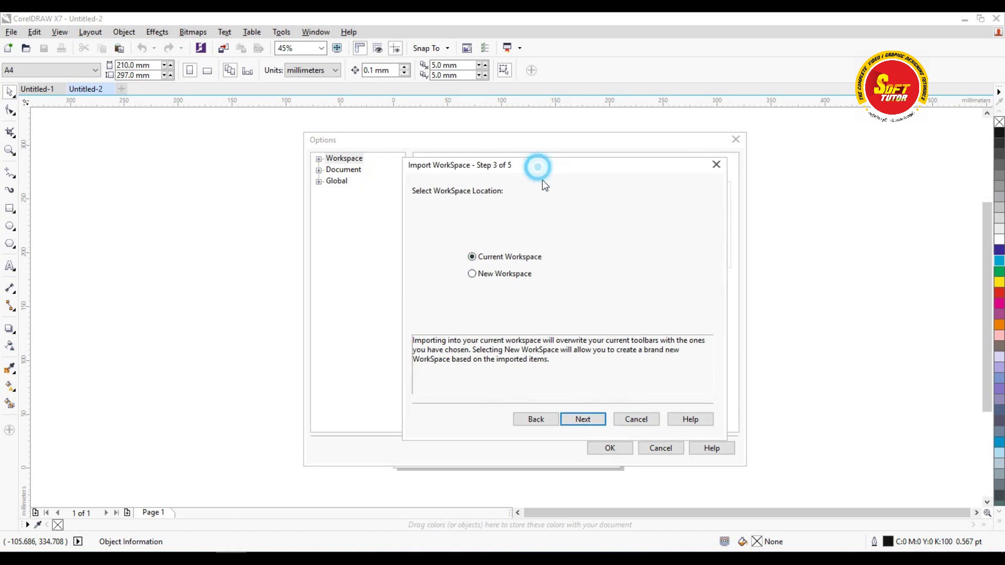
{"action": "left_click", "coordinate": [472, 274]}
{"action": "left_click_drag", "start_coordinate": [536, 172], "coordinate": [663, 285]}
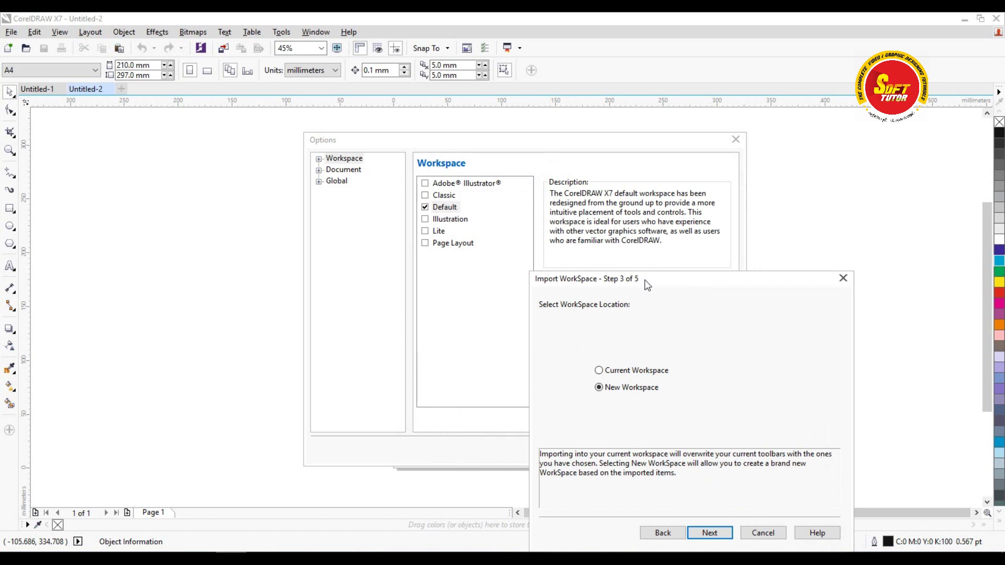
{"action": "left_click_drag", "start_coordinate": [647, 285], "coordinate": [610, 214]}
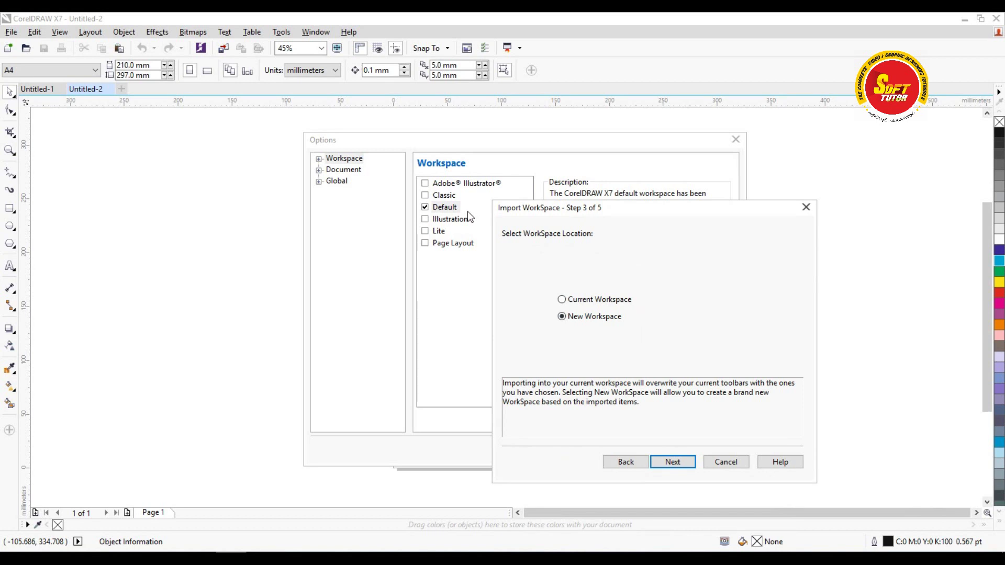
{"action": "left_click", "coordinate": [669, 460]}
Name the new workspace MY WORKSPACE, based on Default, finish the import and accept the options.
{"action": "type", "text": "MY WORKSPACE"}
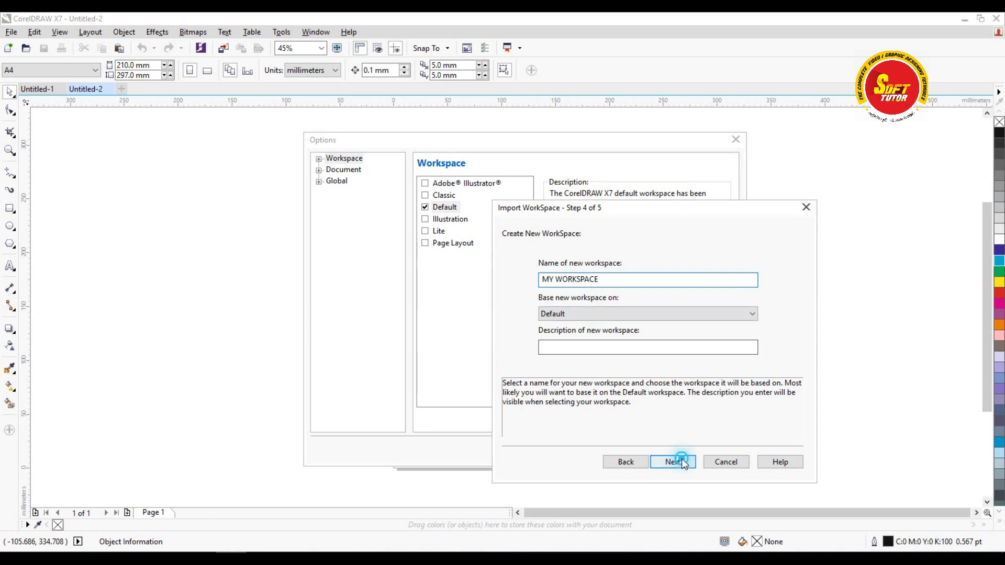
{"action": "left_click", "coordinate": [680, 460]}
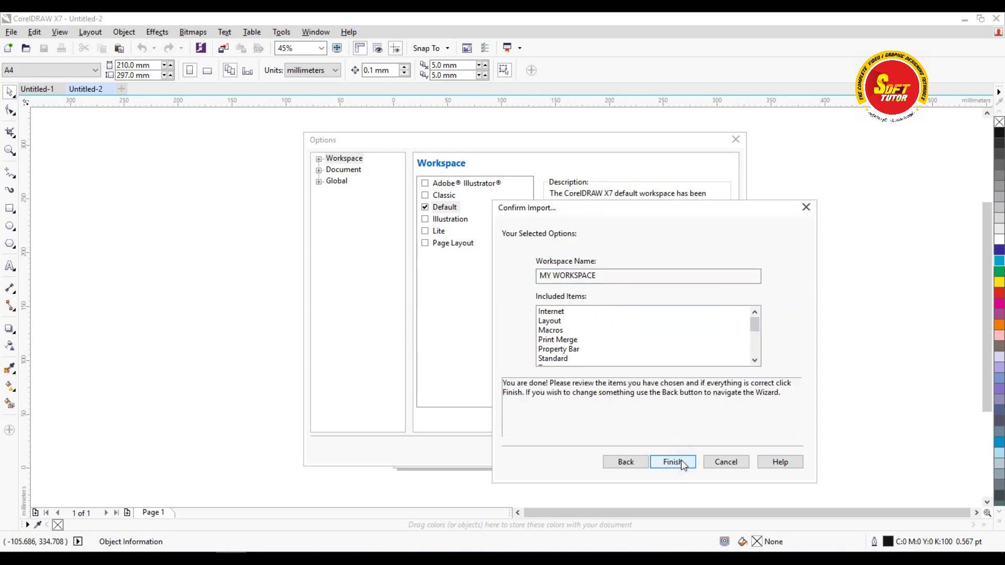
{"action": "left_click", "coordinate": [683, 467]}
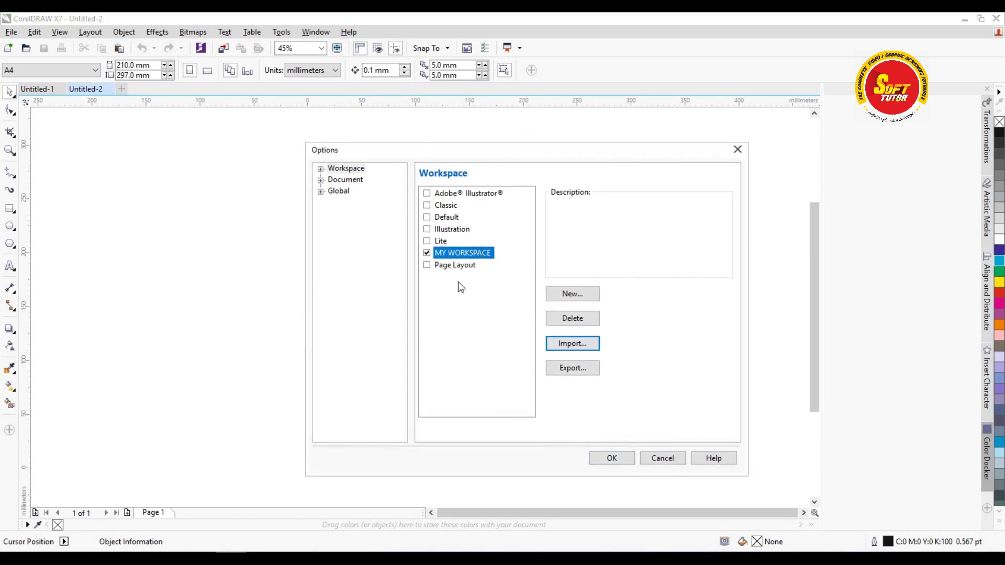
{"action": "left_click", "coordinate": [607, 459]}
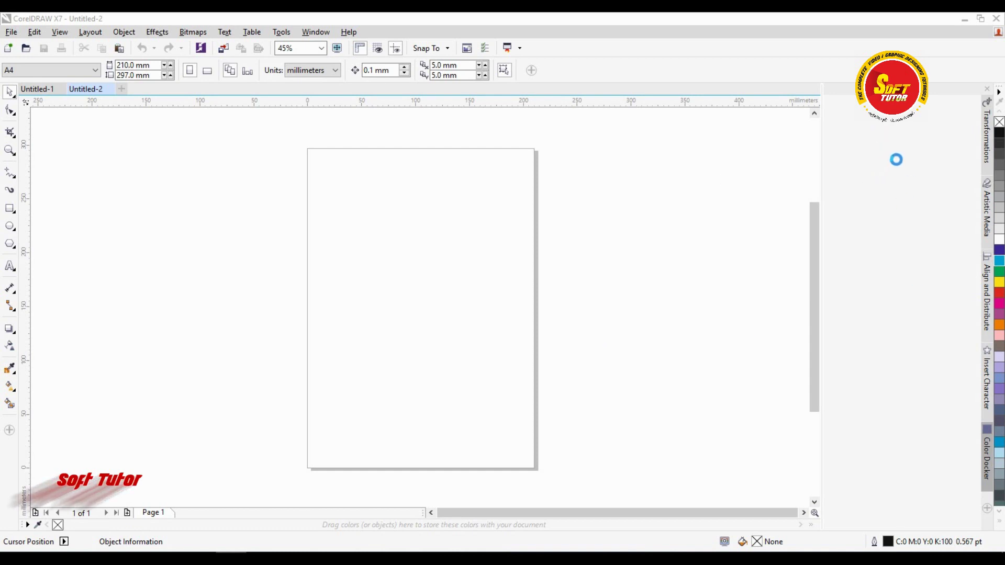
Look through the restored Transformations, Artistic Media, Align and Distribute, Insert Character and Color dockers, then collapse the docker group.
{"action": "left_click", "coordinate": [985, 122]}
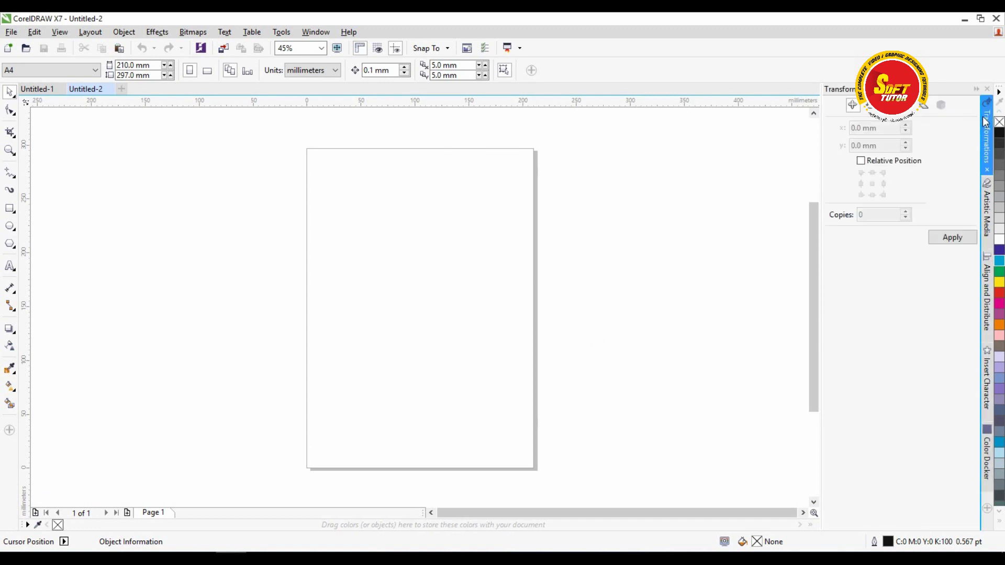
{"action": "left_click", "coordinate": [987, 198]}
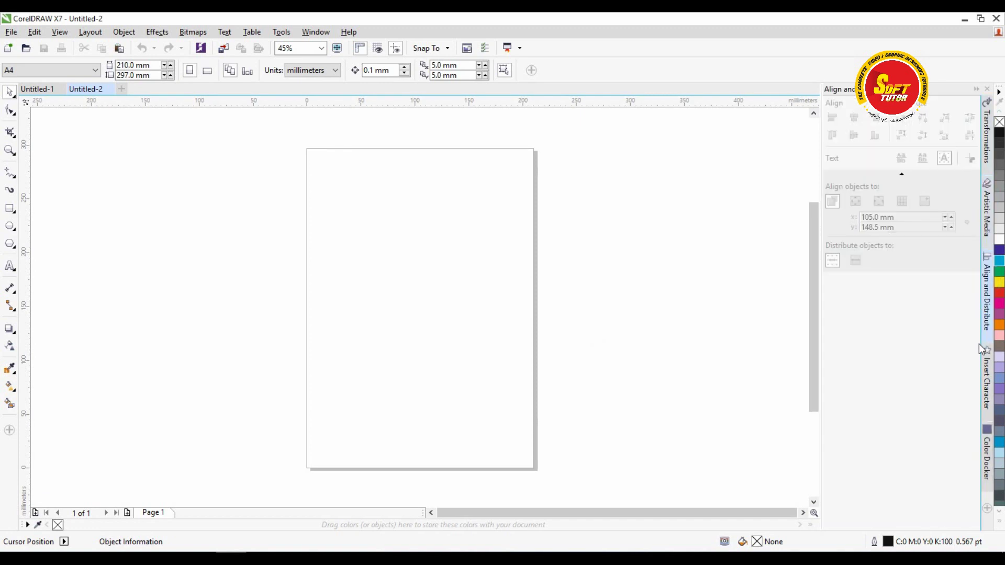
{"action": "left_click", "coordinate": [987, 367]}
{"action": "left_click", "coordinate": [987, 451]}
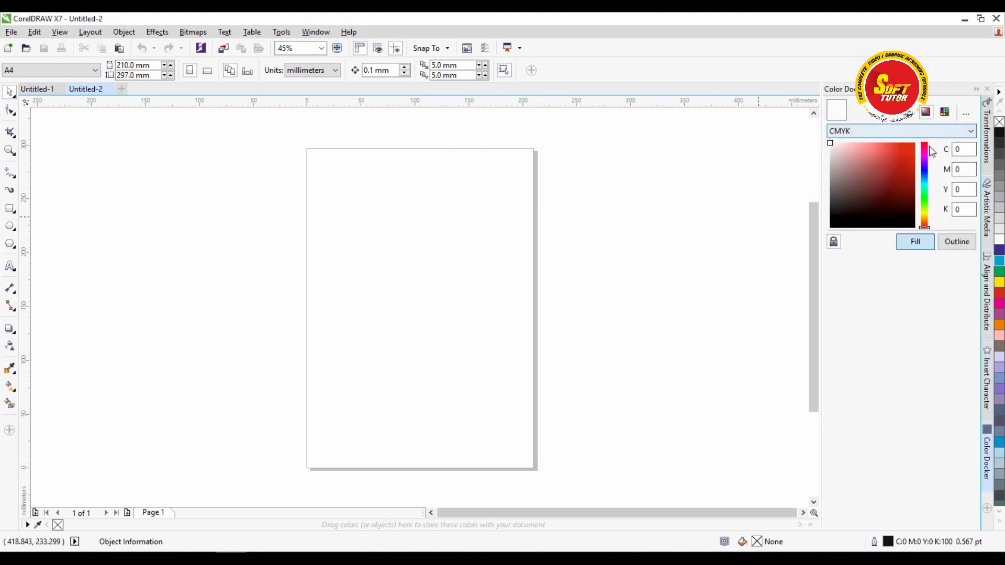
{"action": "left_click", "coordinate": [976, 89]}
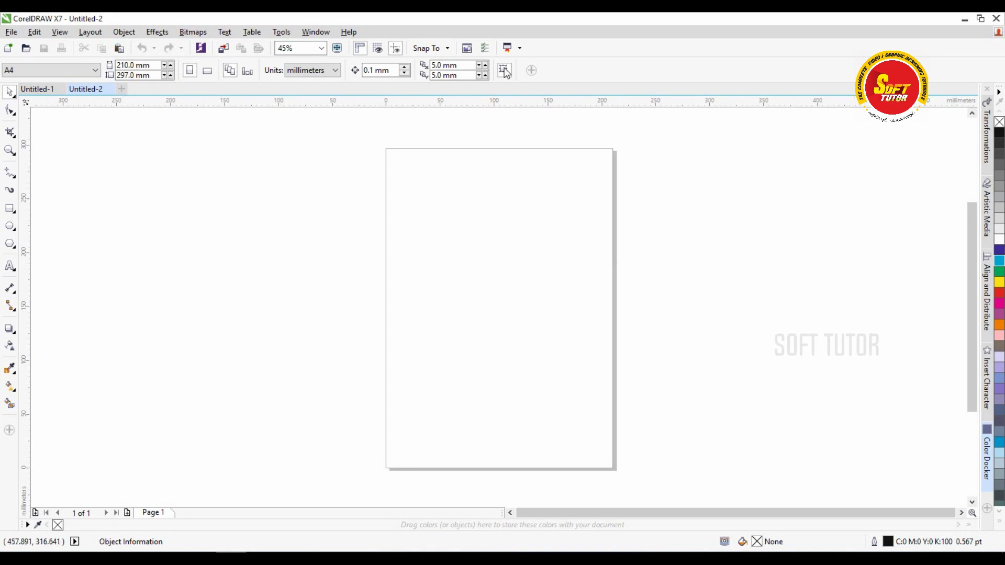
Expand the Insert Character docker and place the drums-and-pipe character from the Art-006 font on the page.
{"action": "left_click", "coordinate": [225, 32]}
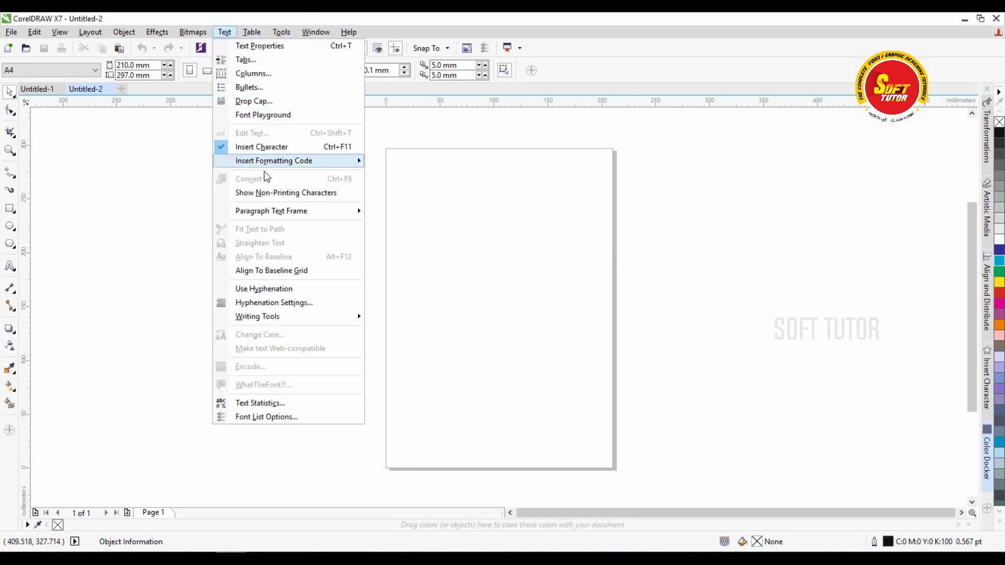
{"action": "left_click", "coordinate": [950, 342]}
{"action": "left_click", "coordinate": [986, 371]}
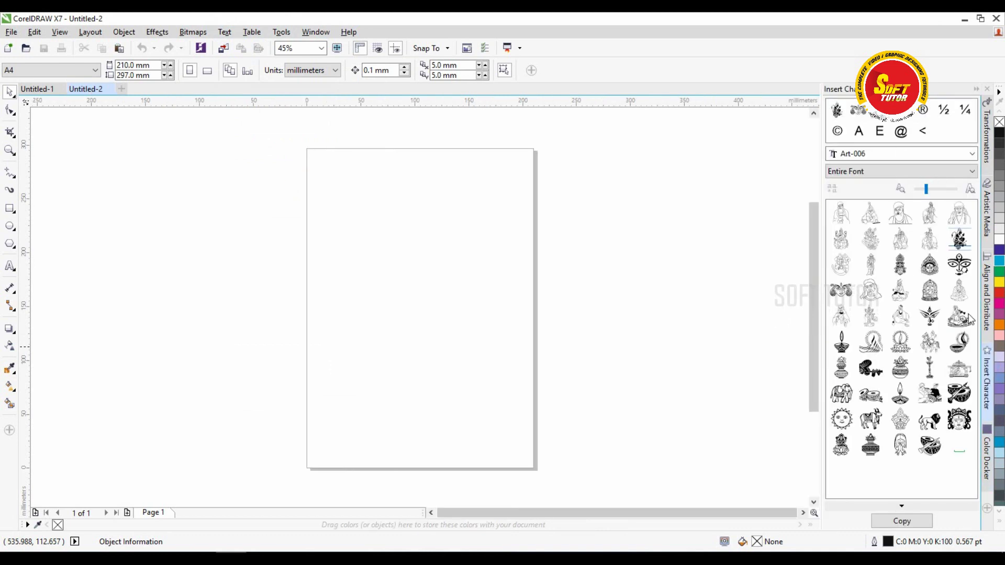
{"action": "left_click", "coordinate": [900, 373]}
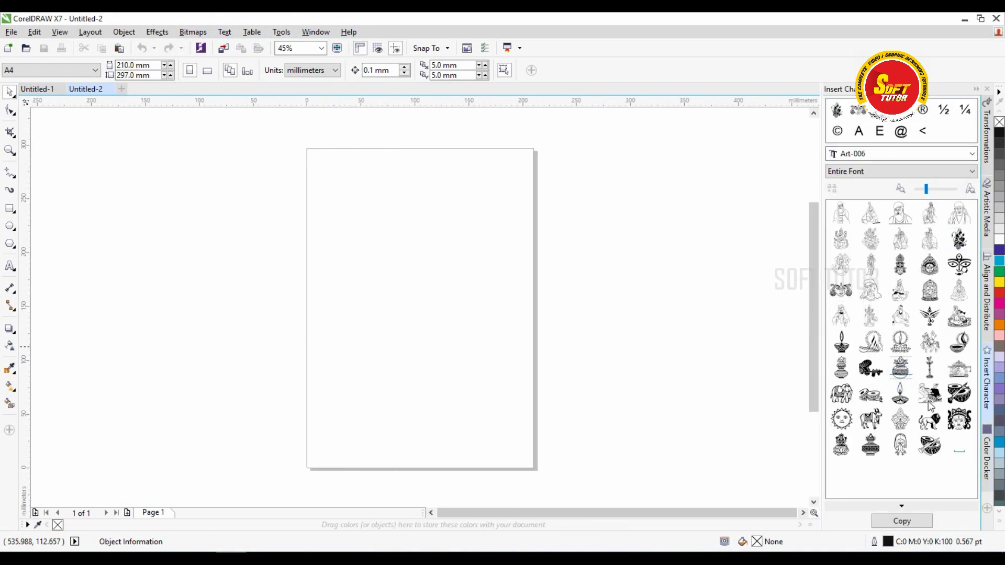
{"action": "left_click_drag", "start_coordinate": [959, 400], "coordinate": [522, 392]}
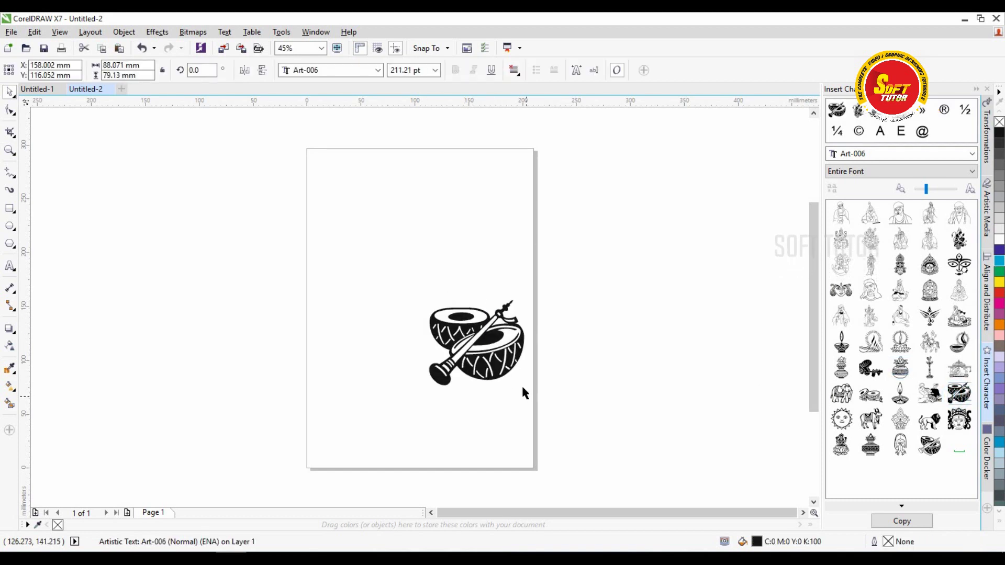
Move the drums-and-pipe character to the middle of the page.
{"action": "left_click_drag", "start_coordinate": [476, 348], "coordinate": [406, 329]}
{"action": "scroll", "coordinate": [405, 329], "scroll_direction": "up", "scroll_amount": 4}
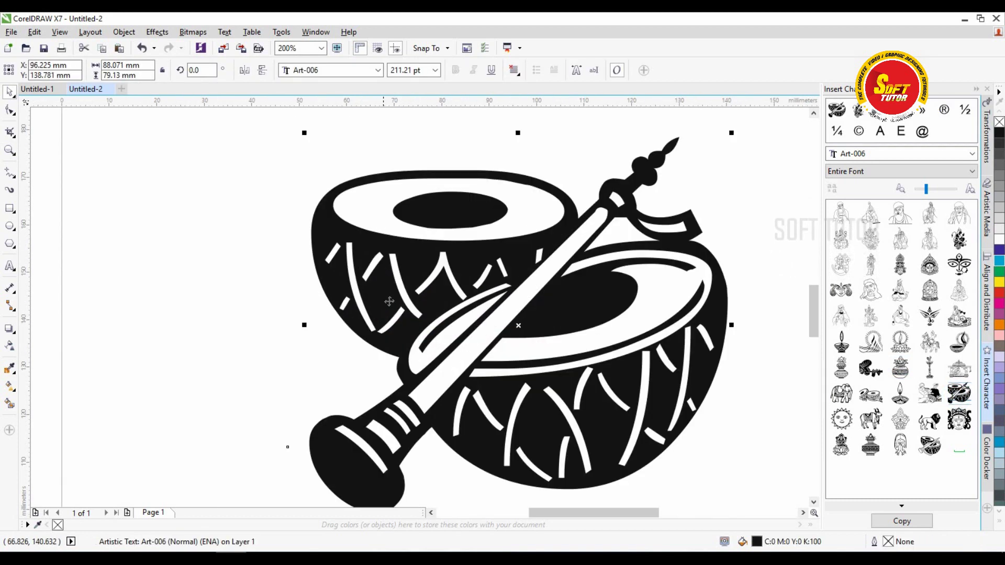
{"action": "scroll", "coordinate": [405, 329], "scroll_direction": "down", "scroll_amount": 2}
{"action": "left_click", "coordinate": [539, 350]}
{"action": "left_click_drag", "start_coordinate": [539, 351], "coordinate": [562, 343]}
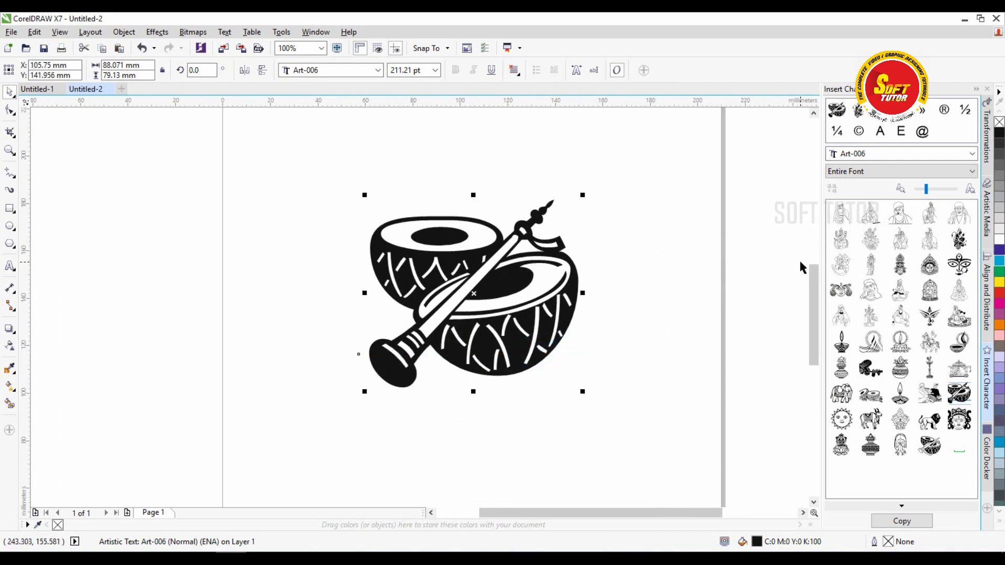
Place the cow character from Art-006 near the page's lower right edge and delete it.
{"action": "left_click_drag", "start_coordinate": [866, 433], "coordinate": [659, 393]}
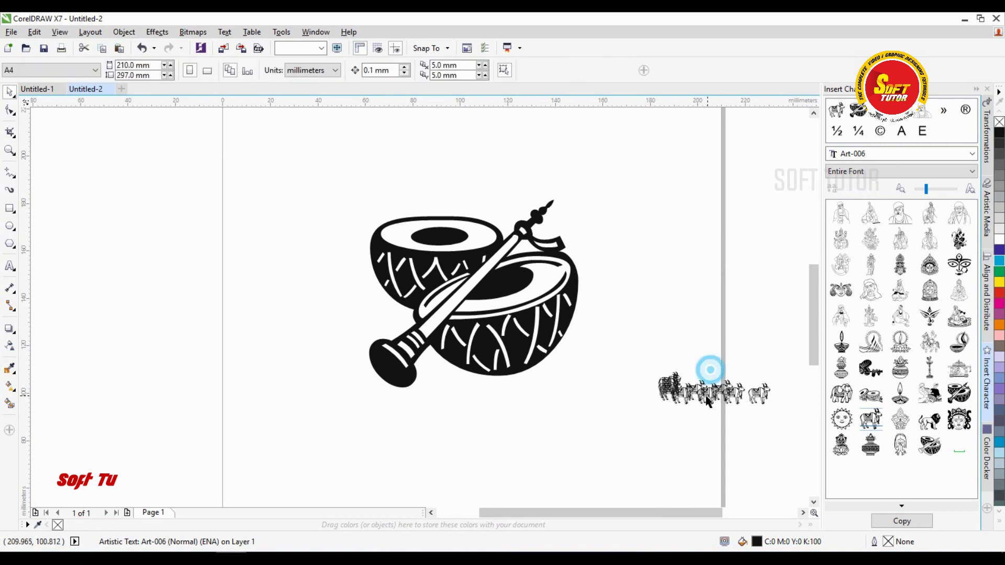
{"action": "left_click_drag", "start_coordinate": [709, 371], "coordinate": [672, 372]}
{"action": "scroll", "coordinate": [659, 393], "scroll_direction": "up", "scroll_amount": 3}
{"action": "left_click_drag", "start_coordinate": [658, 410], "coordinate": [674, 376]}
{"action": "left_click_drag", "start_coordinate": [546, 277], "coordinate": [829, 515]}
{"action": "key", "text": "Delete"}
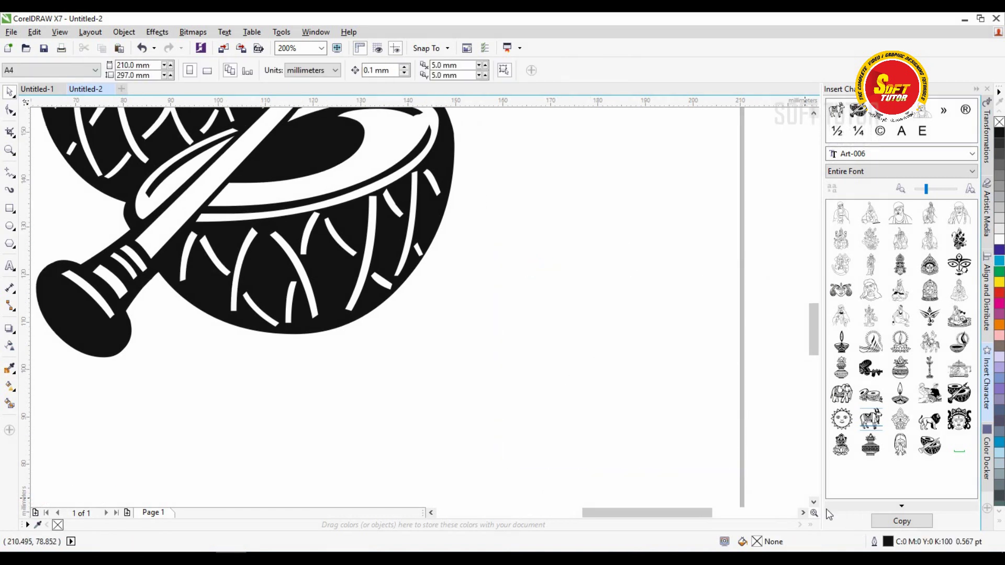
Draw a closed, rounded teardrop curve about 74 by 56 mm above the drums with the Pen tool.
{"action": "scroll", "coordinate": [542, 320], "scroll_direction": "down", "scroll_amount": 3}
{"action": "scroll", "coordinate": [389, 276], "scroll_direction": "up", "scroll_amount": 1}
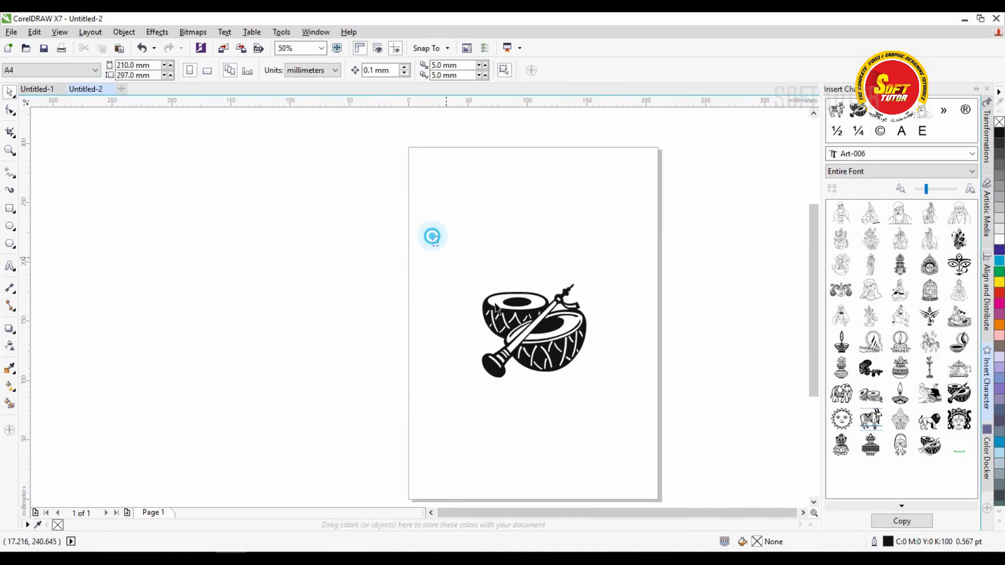
{"action": "left_click", "coordinate": [516, 334]}
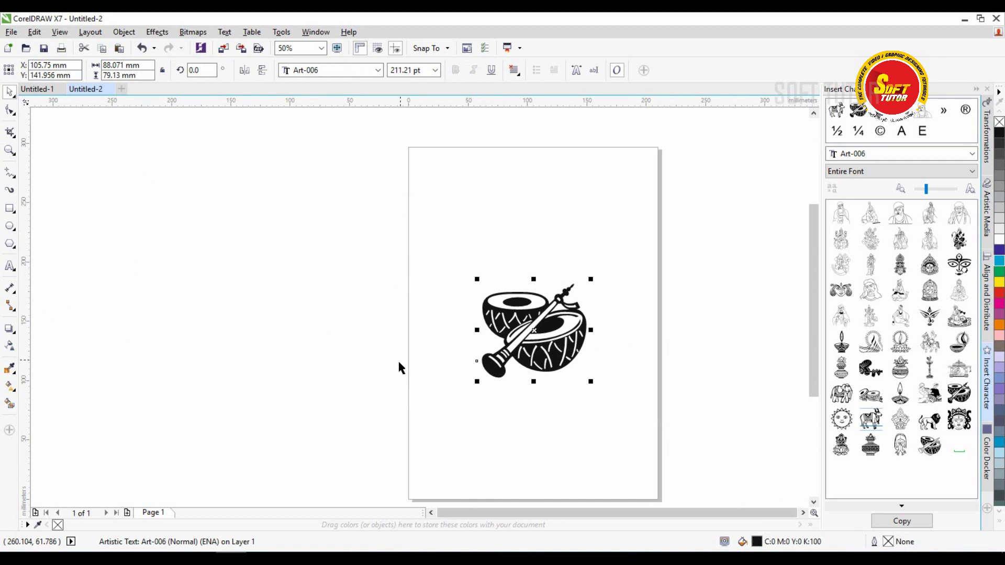
{"action": "left_click", "coordinate": [10, 173]}
{"action": "left_click", "coordinate": [42, 212]}
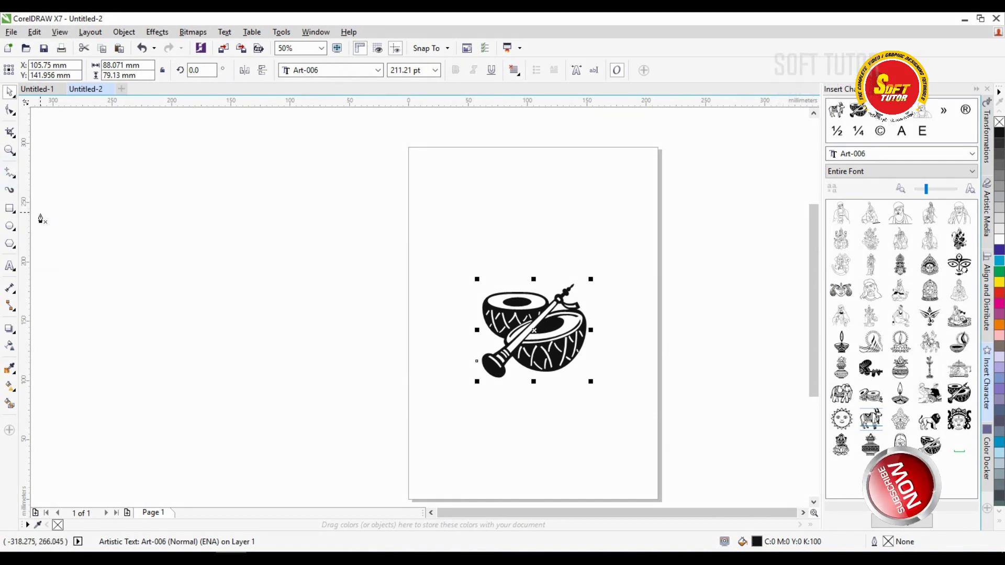
{"action": "left_click", "coordinate": [429, 219]}
{"action": "left_click_drag", "start_coordinate": [507, 180], "coordinate": [524, 215]}
{"action": "left_click", "coordinate": [495, 230]}
{"action": "left_click", "coordinate": [459, 230]}
{"action": "left_click", "coordinate": [430, 220]}
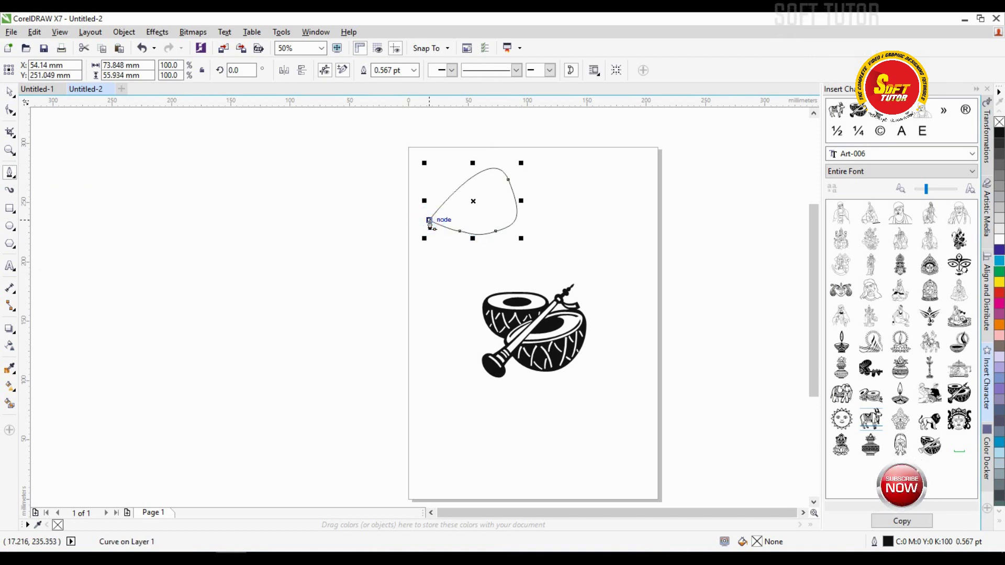
Select the teardrop curve and the drums character together and delete them from the page.
{"action": "left_click", "coordinate": [10, 173]}
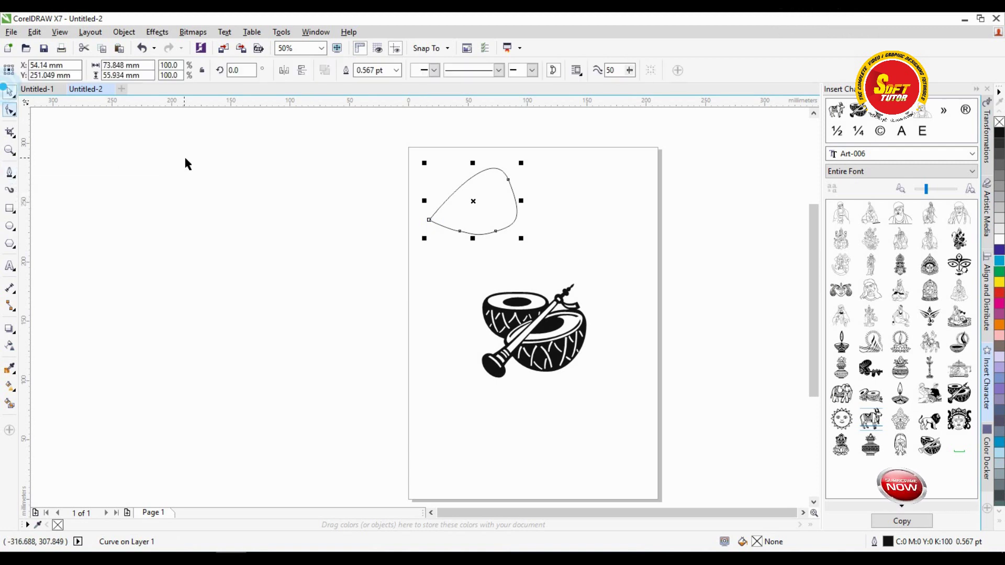
{"action": "left_click_drag", "start_coordinate": [341, 153], "coordinate": [632, 274]}
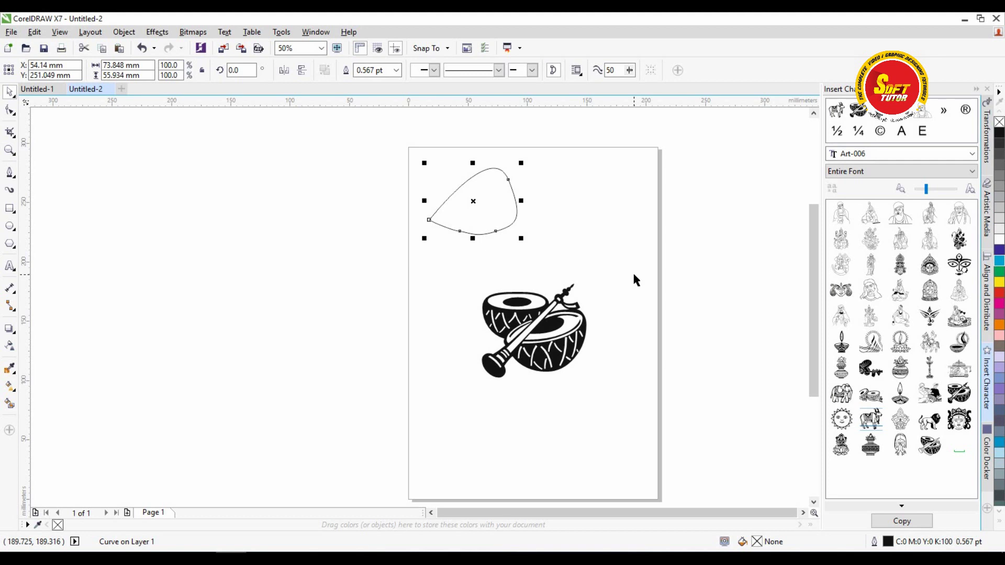
{"action": "left_click_drag", "start_coordinate": [377, 146], "coordinate": [730, 404]}
{"action": "key", "text": "Delete"}
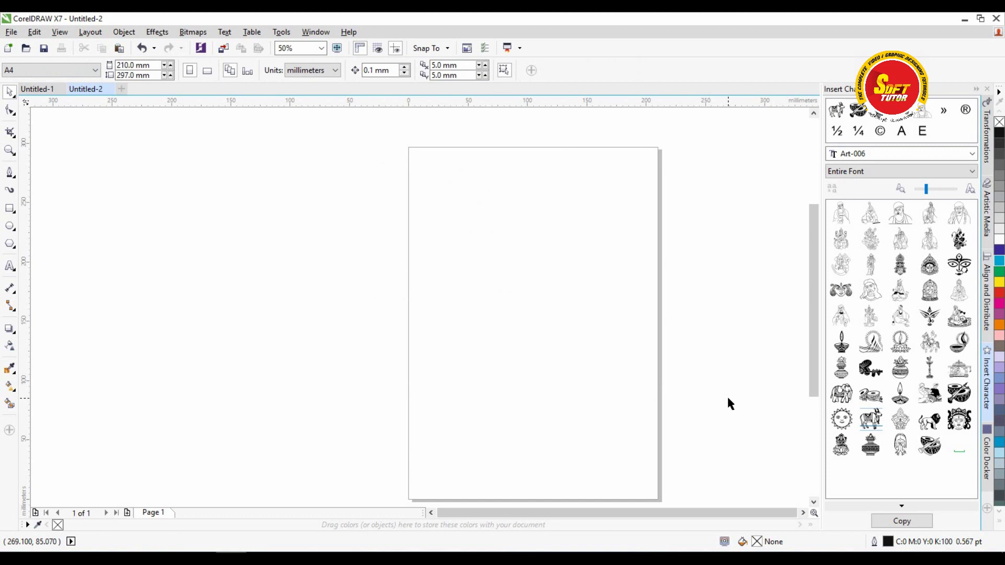
Center the white T-shirt image on the page.
{"action": "key", "text": "h"}
{"action": "left_click_drag", "start_coordinate": [629, 270], "coordinate": [509, 267]}
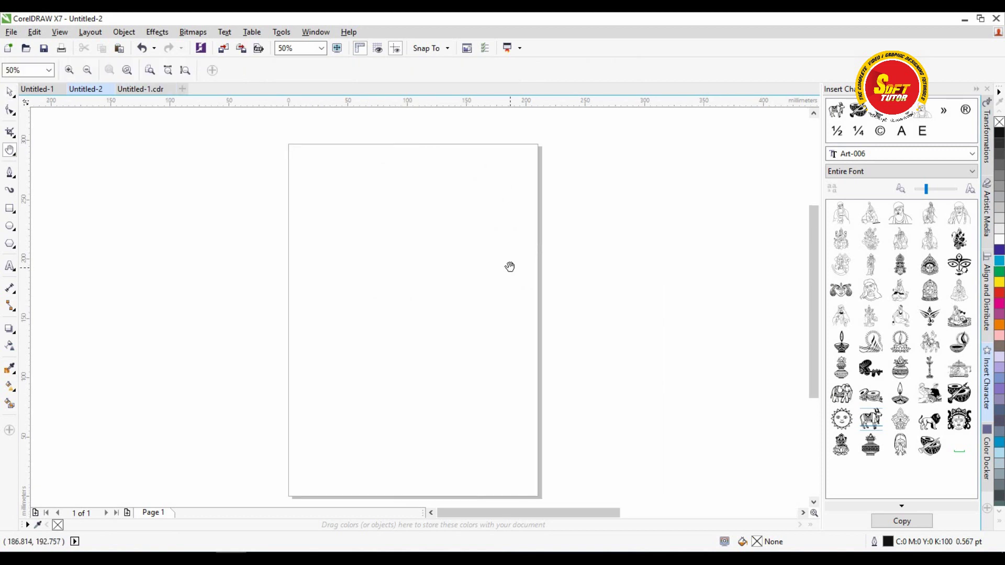
{"action": "left_click_drag", "start_coordinate": [503, 292], "coordinate": [462, 370]}
{"action": "key", "text": "F3"}
{"action": "key", "text": "F3"}
{"action": "left_click_drag", "start_coordinate": [676, 324], "coordinate": [657, 265]}
{"action": "key", "text": "space"}
{"action": "left_click", "coordinate": [662, 249]}
{"action": "key", "text": "p"}
{"action": "key", "text": "h"}
{"action": "scroll", "coordinate": [391, 264], "scroll_direction": "up", "scroll_amount": 5}
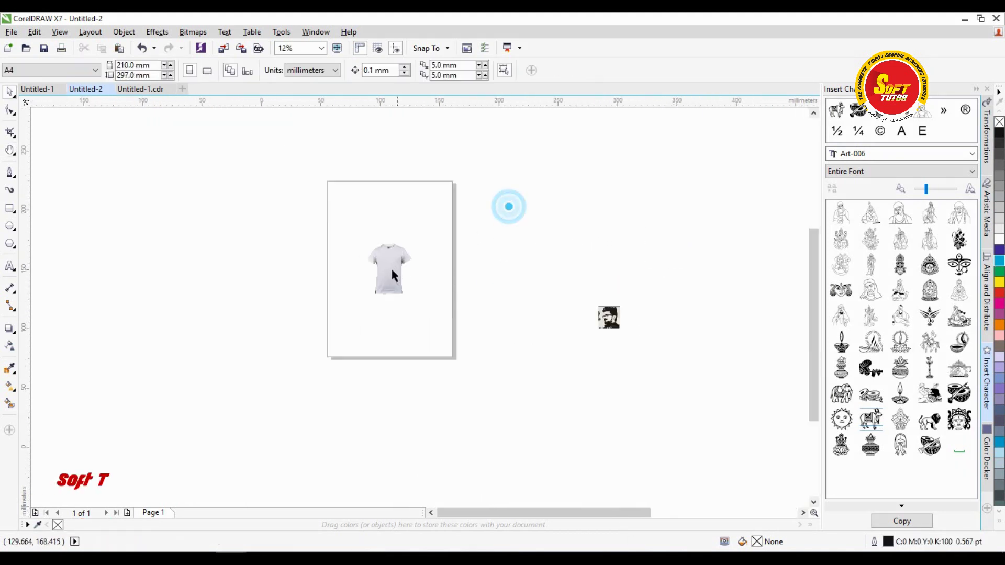
{"action": "double_click", "coordinate": [372, 218]}
{"action": "right_click", "coordinate": [373, 218]}
{"action": "key", "text": "space"}
{"action": "left_click", "coordinate": [552, 225]}
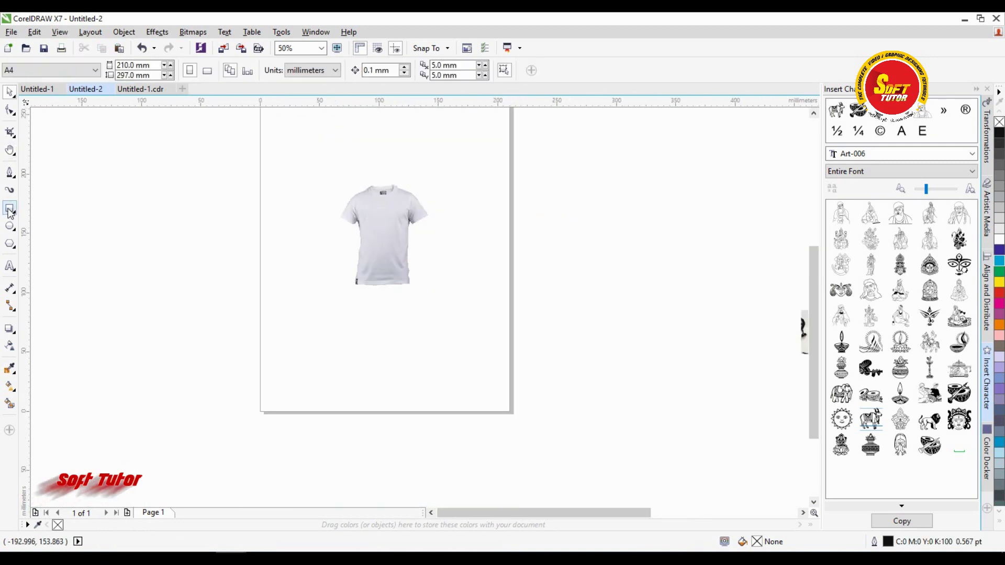
Add a page-sized background rectangle behind the T-shirt, fill it with green and lock it.
{"action": "double_click", "coordinate": [9, 208]}
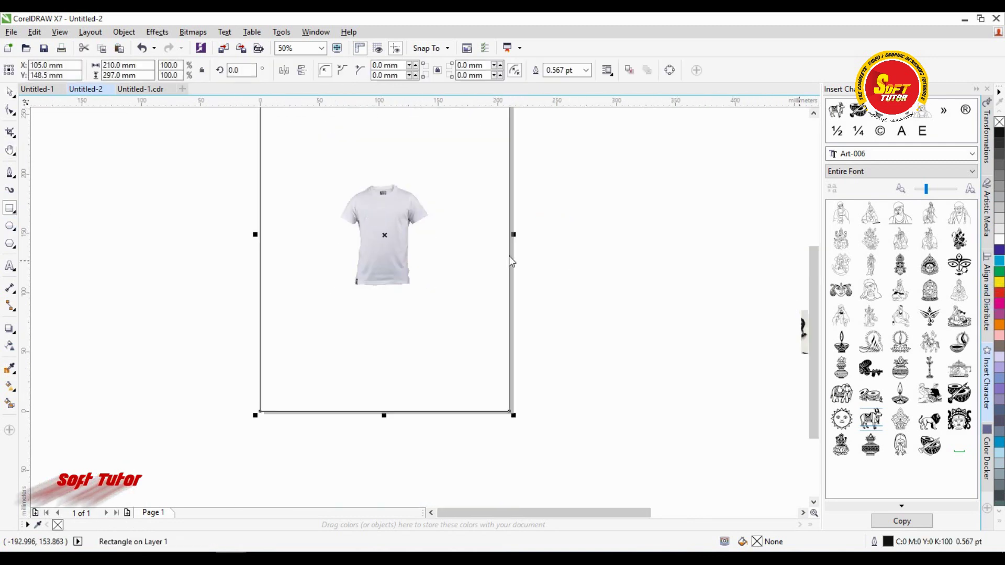
{"action": "left_click", "coordinate": [998, 293]}
{"action": "left_click", "coordinate": [998, 271]}
{"action": "right_click", "coordinate": [489, 231]}
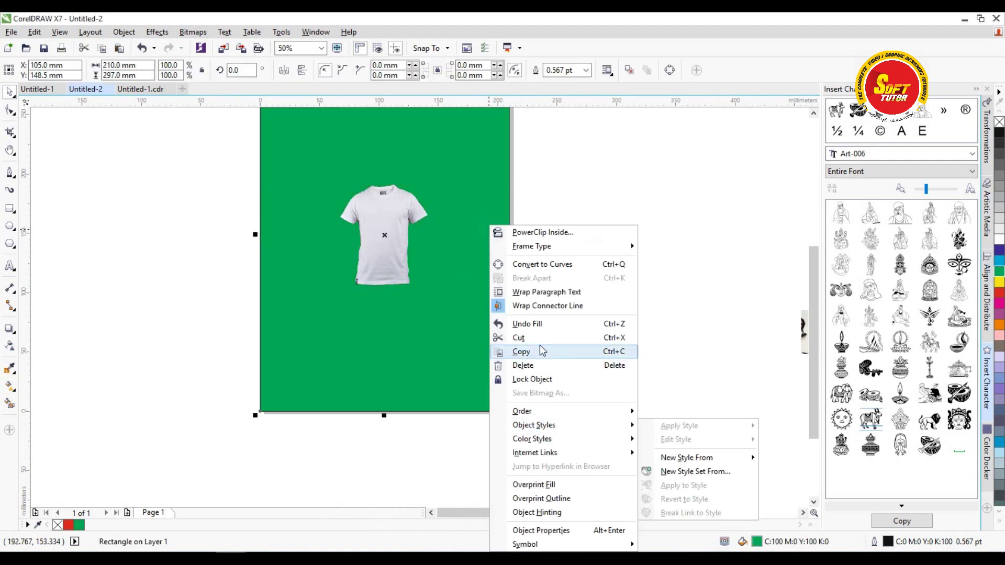
{"action": "left_click", "coordinate": [623, 346]}
Shift the T-shirt image slightly and center it on the page again.
{"action": "left_click_drag", "start_coordinate": [357, 221], "coordinate": [365, 214]}
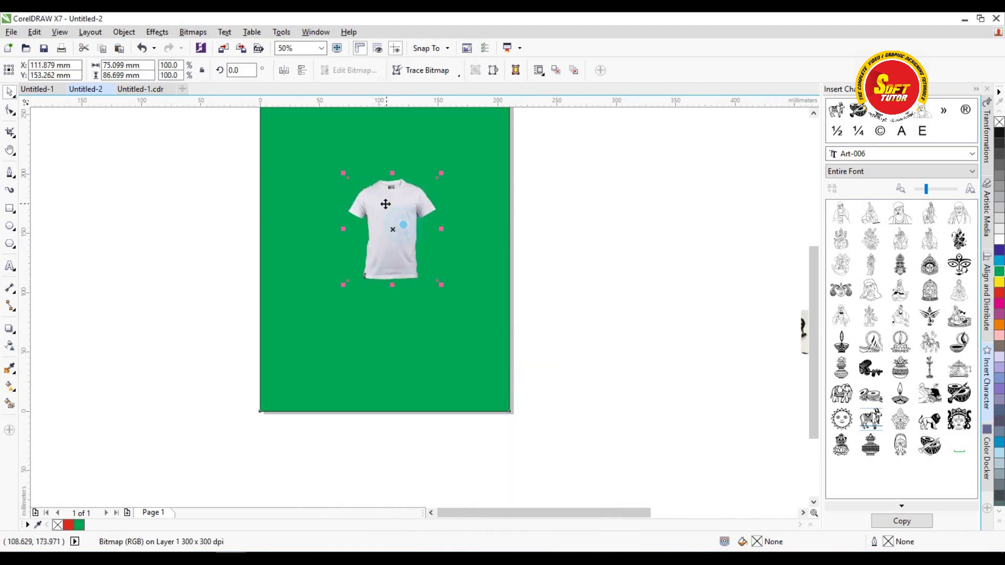
{"action": "key", "text": "p"}
{"action": "left_click", "coordinate": [574, 231]}
{"action": "scroll", "coordinate": [375, 216], "scroll_direction": "up", "scroll_amount": 2}
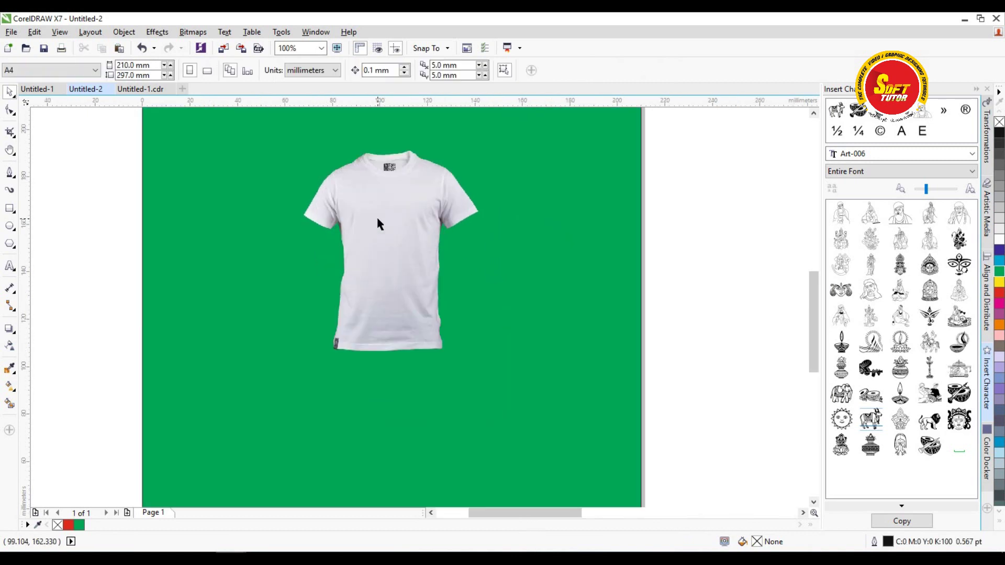
{"action": "left_click", "coordinate": [375, 216]}
{"action": "scroll", "coordinate": [349, 203], "scroll_direction": "down", "scroll_amount": 2}
{"action": "left_click", "coordinate": [516, 181]}
{"action": "scroll", "coordinate": [349, 206], "scroll_direction": "up", "scroll_amount": 1}
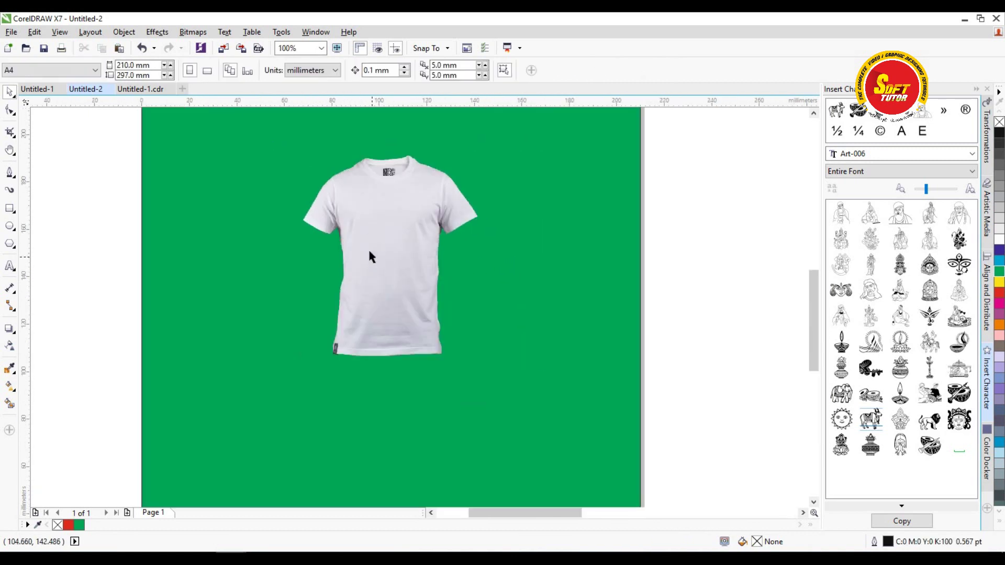
{"action": "scroll", "coordinate": [393, 231], "scroll_direction": "up", "scroll_amount": 2}
{"action": "scroll", "coordinate": [363, 218], "scroll_direction": "down", "scroll_amount": 2}
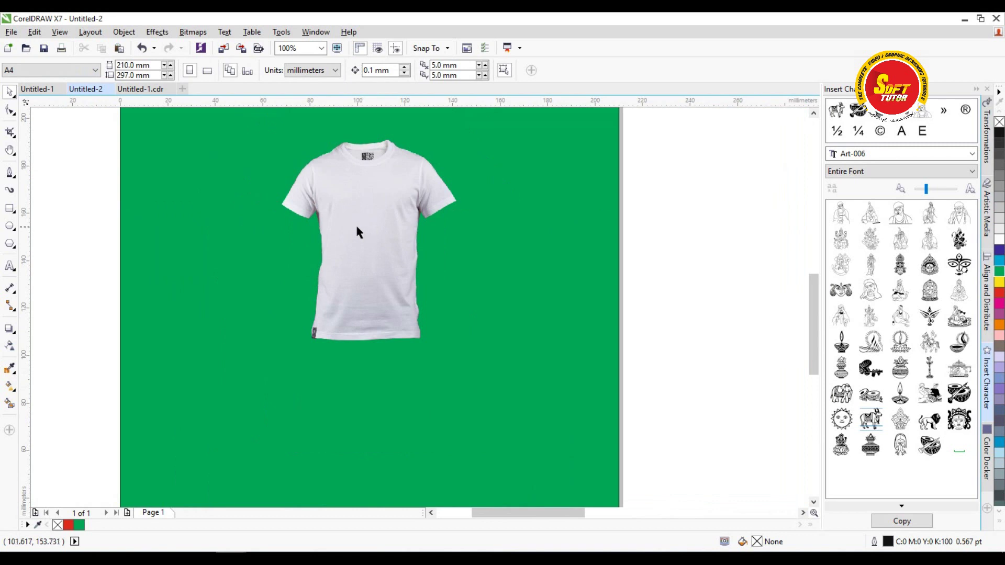
{"action": "scroll", "coordinate": [359, 231], "scroll_direction": "down", "scroll_amount": 1}
{"action": "left_click", "coordinate": [539, 202]}
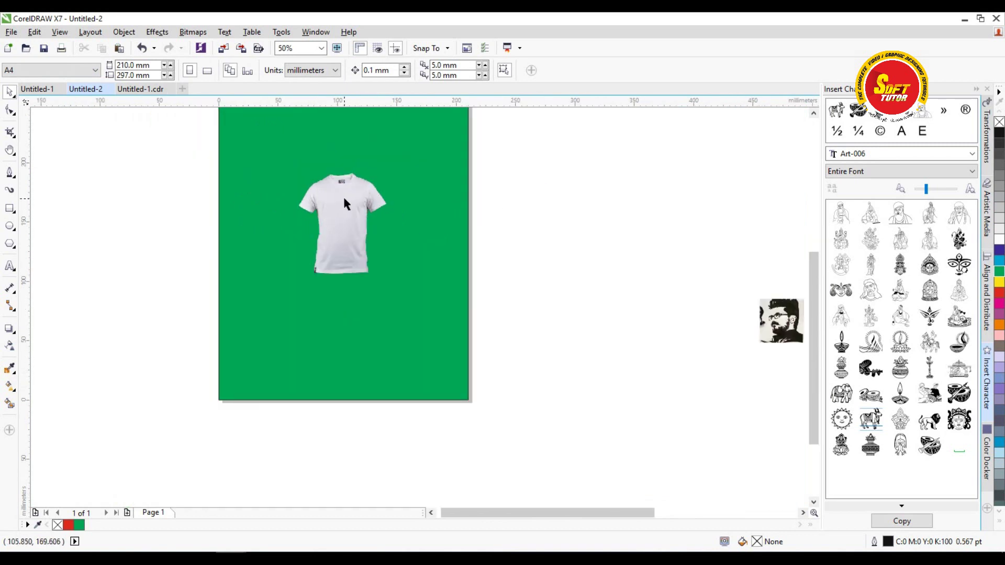
Move the portrait bitmap onto the green background, to the upper right of the T-shirt.
{"action": "left_click", "coordinate": [794, 329]}
{"action": "left_click_drag", "start_coordinate": [794, 330], "coordinate": [486, 238]}
{"action": "scroll", "coordinate": [414, 209], "scroll_direction": "up", "scroll_amount": 4}
{"action": "scroll", "coordinate": [545, 190], "scroll_direction": "up", "scroll_amount": 2}
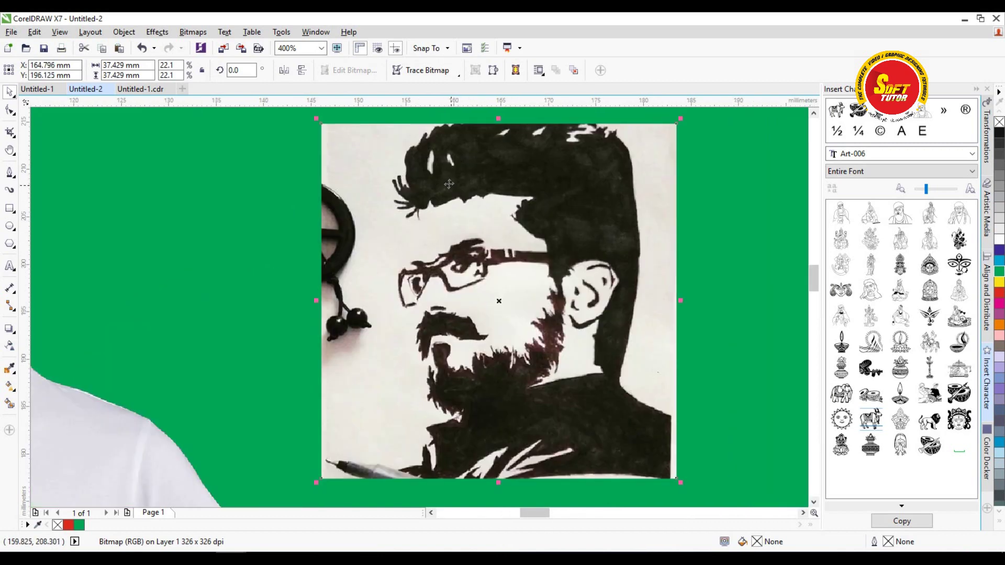
{"action": "scroll", "coordinate": [451, 186], "scroll_direction": "down", "scroll_amount": 4}
{"action": "scroll", "coordinate": [476, 174], "scroll_direction": "up", "scroll_amount": 2}
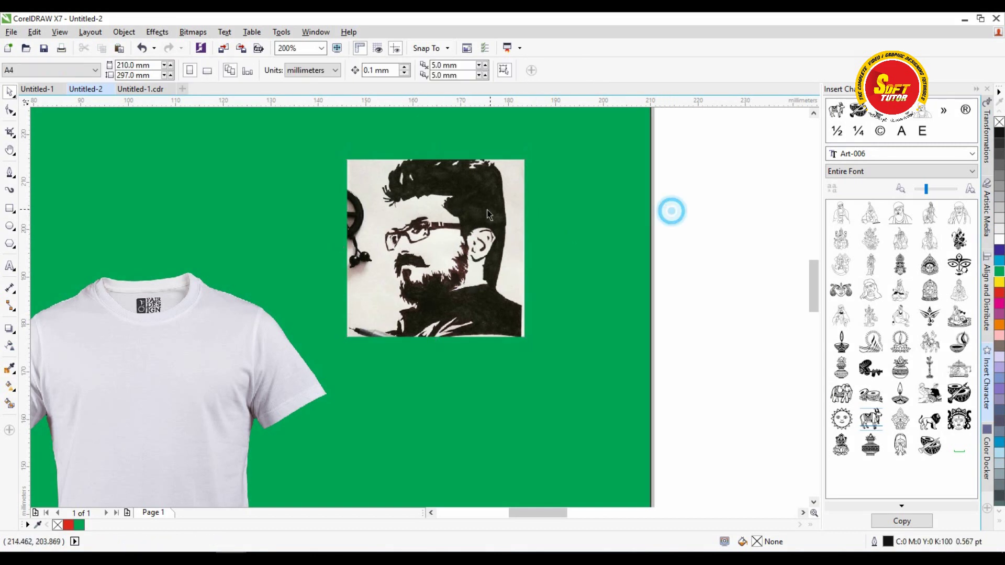
Reposition the portrait higher on the green background, well clear of the T-shirt.
{"action": "left_click_drag", "start_coordinate": [460, 202], "coordinate": [488, 195]}
{"action": "scroll", "coordinate": [509, 185], "scroll_direction": "up", "scroll_amount": 1}
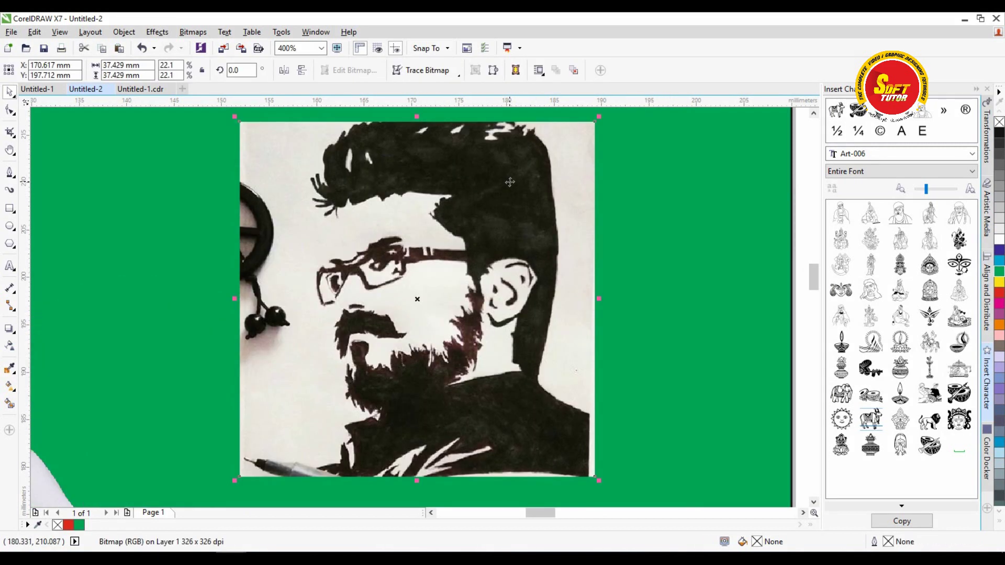
{"action": "scroll", "coordinate": [508, 177], "scroll_direction": "down", "scroll_amount": 1}
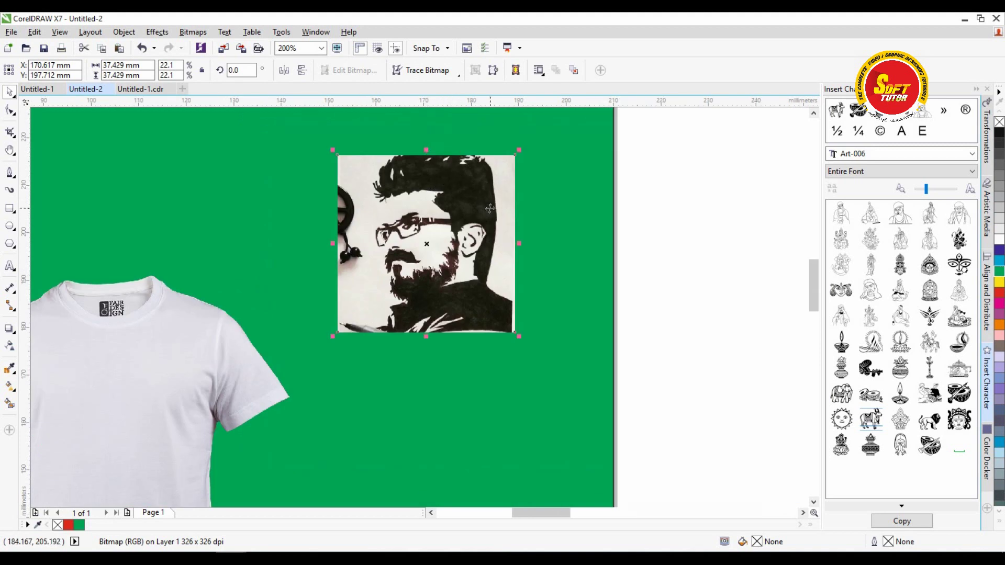
{"action": "scroll", "coordinate": [431, 190], "scroll_direction": "up", "scroll_amount": 1}
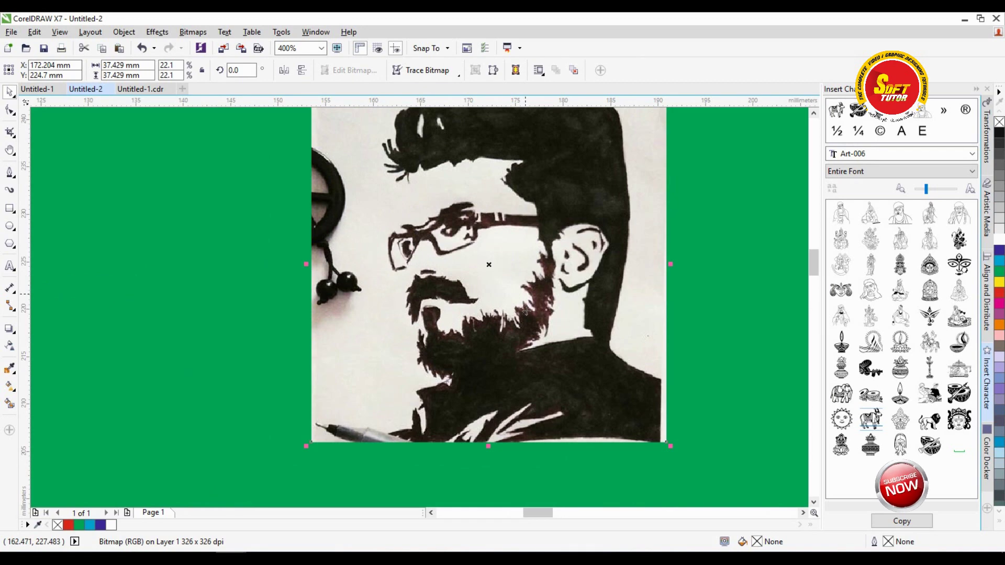
{"action": "scroll", "coordinate": [544, 275], "scroll_direction": "up", "scroll_amount": 2}
{"action": "scroll", "coordinate": [543, 277], "scroll_direction": "down", "scroll_amount": 1}
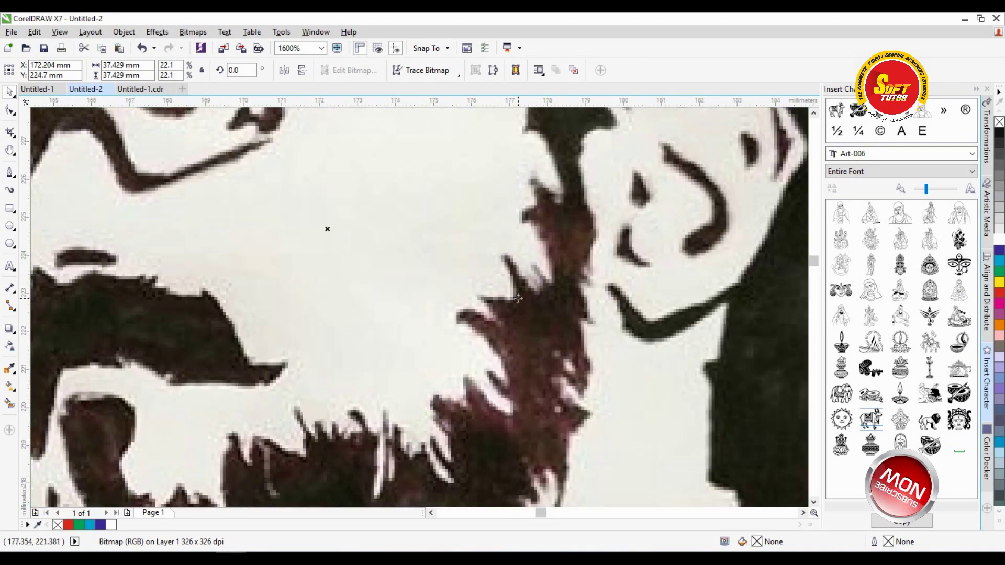
{"action": "scroll", "coordinate": [517, 241], "scroll_direction": "down", "scroll_amount": 1}
{"action": "left_click_drag", "start_coordinate": [517, 241], "coordinate": [501, 262]}
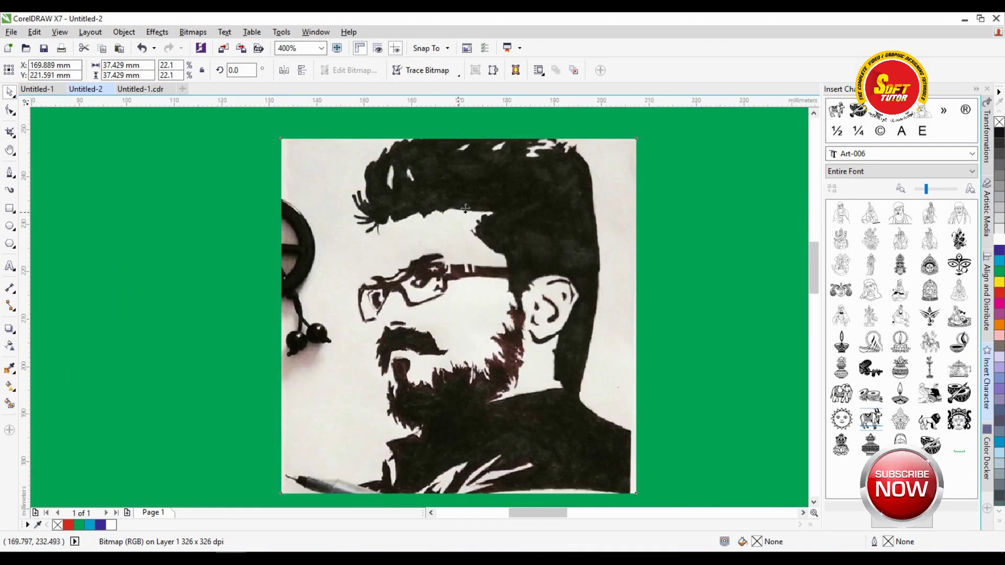
{"action": "scroll", "coordinate": [458, 210], "scroll_direction": "down", "scroll_amount": 1}
Convert the portrait to a CMYK Color (32-bit) bitmap at 300 dpi.
{"action": "left_click", "coordinate": [192, 32]}
{"action": "left_click", "coordinate": [215, 45]}
{"action": "left_click", "coordinate": [494, 254]}
{"action": "left_click", "coordinate": [496, 254]}
{"action": "left_click", "coordinate": [423, 280]}
{"action": "left_click", "coordinate": [460, 353]}
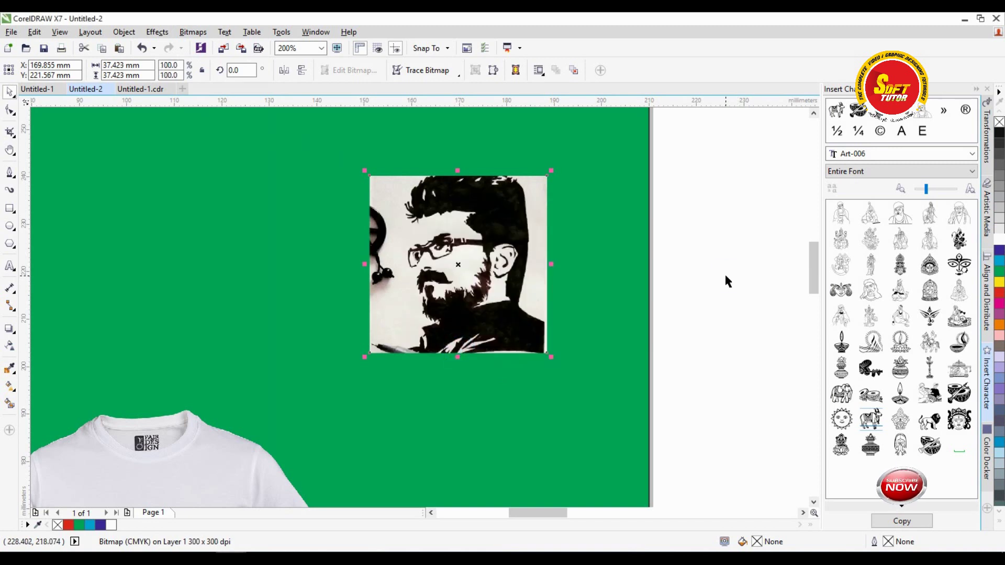
Convert the portrait to a Grayscale (8-bit) bitmap at 300 dpi.
{"action": "left_click", "coordinate": [193, 32]}
{"action": "left_click", "coordinate": [202, 44]}
{"action": "left_click", "coordinate": [504, 253]}
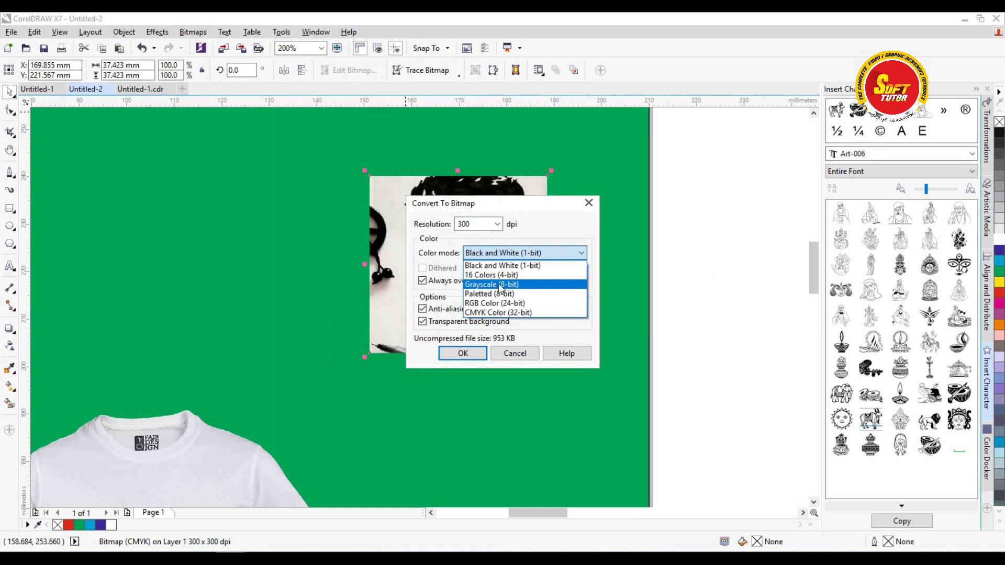
{"action": "left_click", "coordinate": [497, 285]}
{"action": "left_click", "coordinate": [464, 352]}
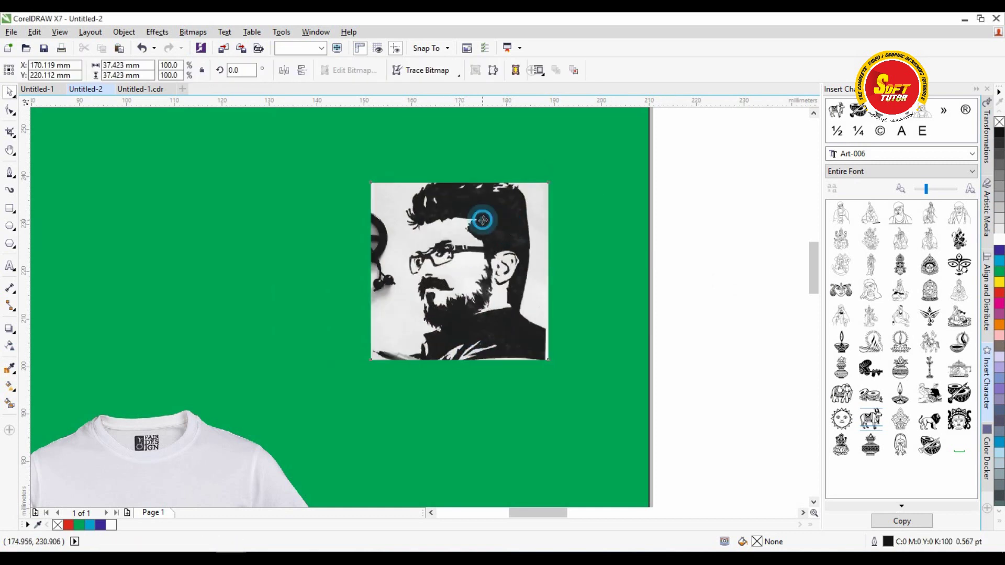
Vectorize the grayscale portrait with Quick Trace.
{"action": "left_click", "coordinate": [421, 70]}
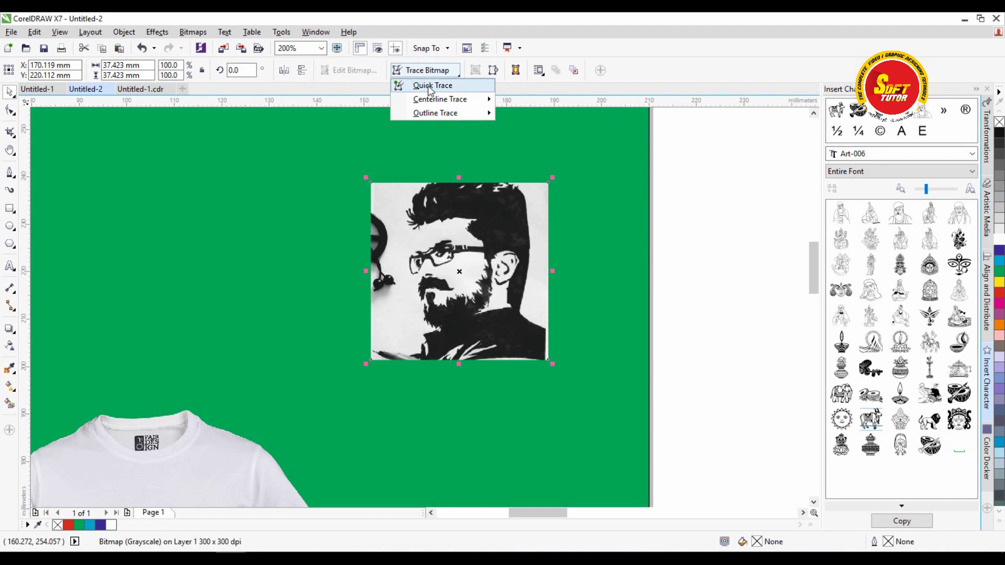
{"action": "left_click", "coordinate": [195, 33]}
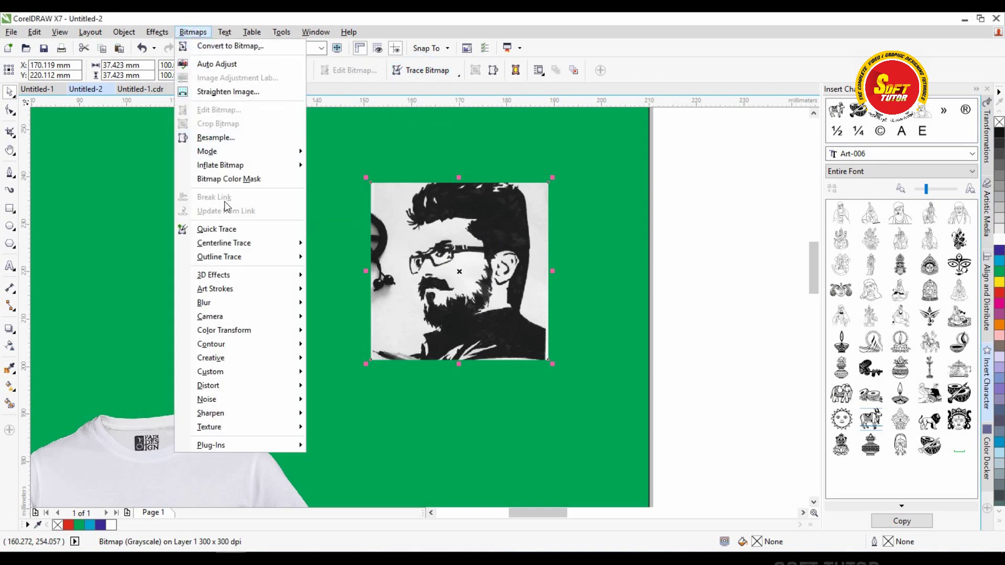
{"action": "left_click", "coordinate": [724, 252]}
{"action": "left_click", "coordinate": [474, 247]}
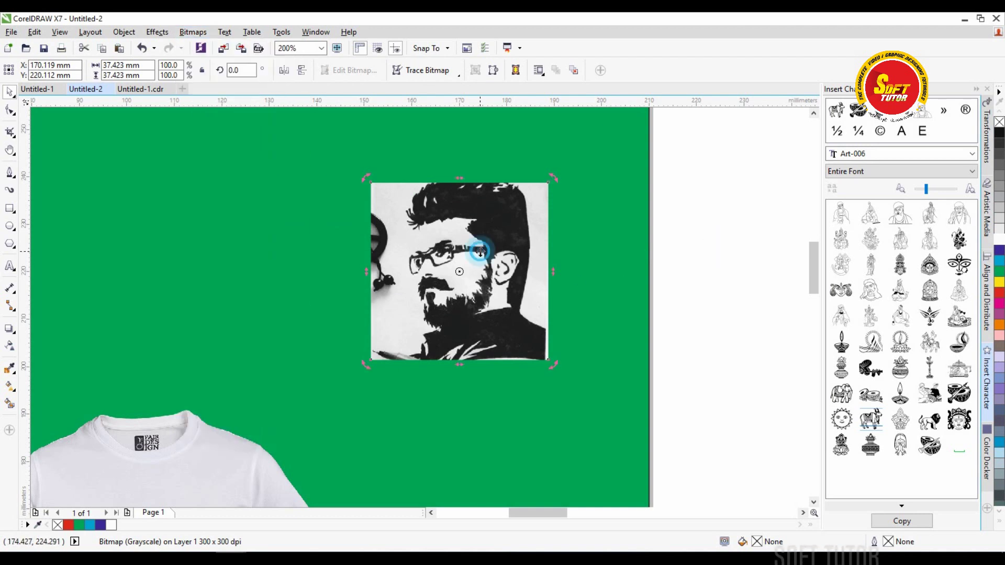
{"action": "left_click", "coordinate": [455, 73]}
{"action": "left_click", "coordinate": [439, 82]}
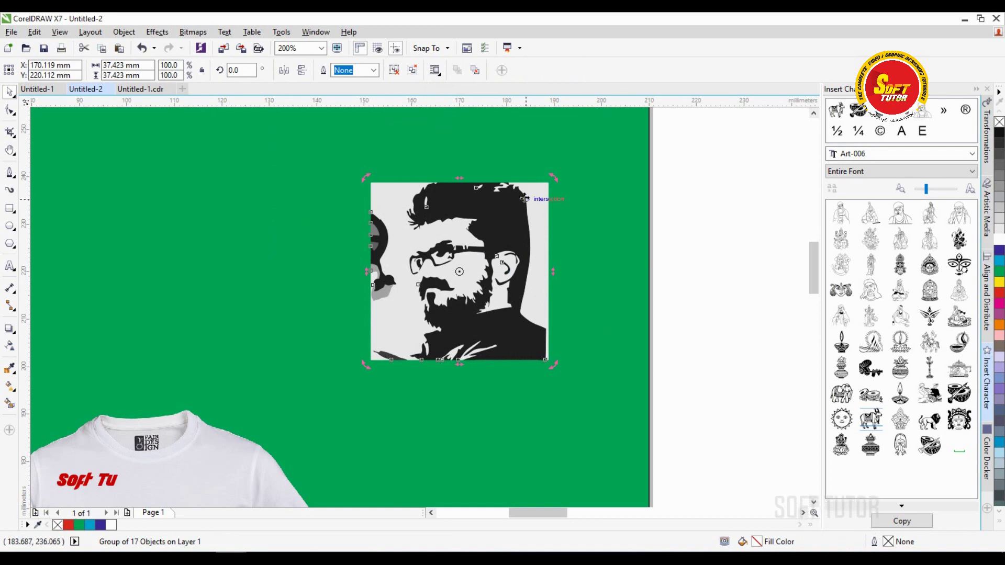
Move the traced portrait above the T-shirt and the original grayscale bitmap off the page's right side.
{"action": "left_click_drag", "start_coordinate": [519, 200], "coordinate": [289, 218]}
{"action": "left_click_drag", "start_coordinate": [406, 225], "coordinate": [690, 178]}
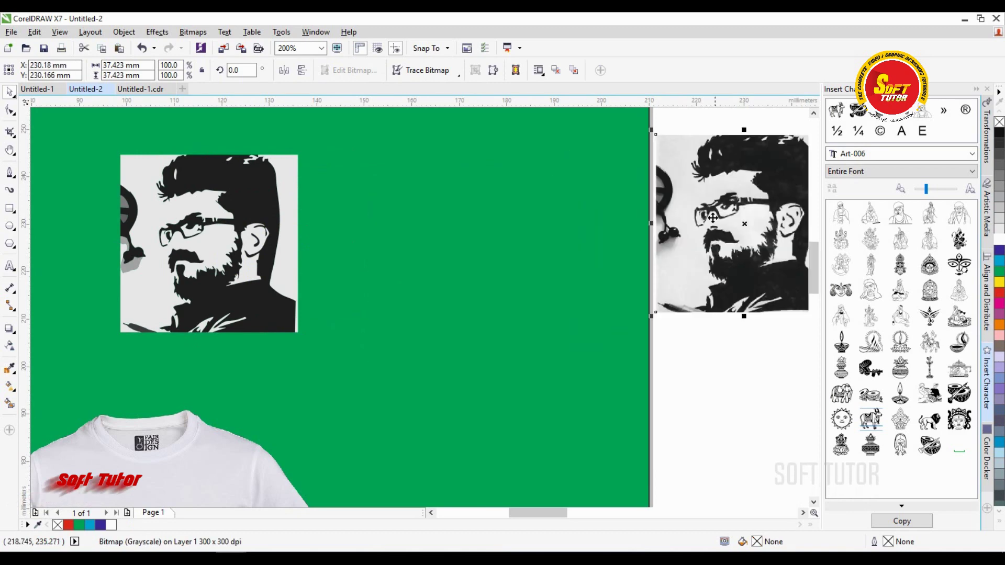
{"action": "scroll", "coordinate": [414, 225], "scroll_direction": "left", "scroll_amount": 5}
Ungroup the traced portrait and delete the light gray background shape behind the head.
{"action": "left_click", "coordinate": [464, 206]}
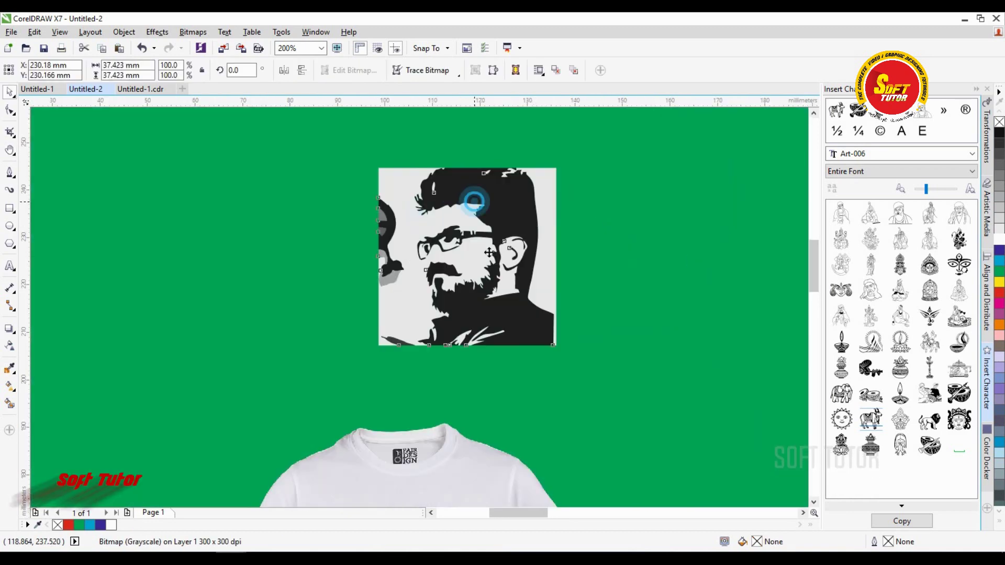
{"action": "scroll", "coordinate": [456, 201], "scroll_direction": "up", "scroll_amount": 1}
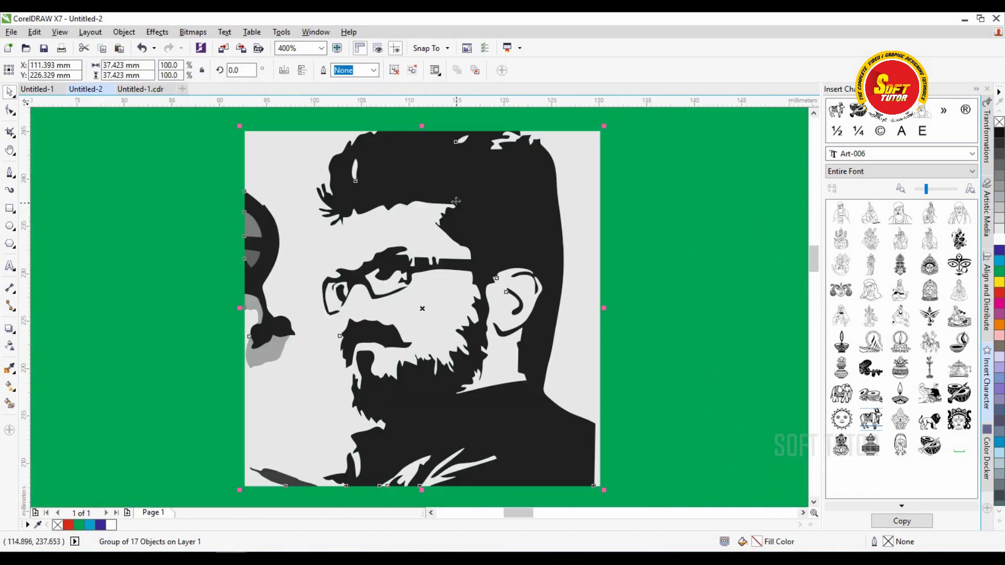
{"action": "left_click", "coordinate": [414, 71]}
{"action": "scroll", "coordinate": [551, 193], "scroll_direction": "down", "scroll_amount": 1}
{"action": "left_click", "coordinate": [500, 181]}
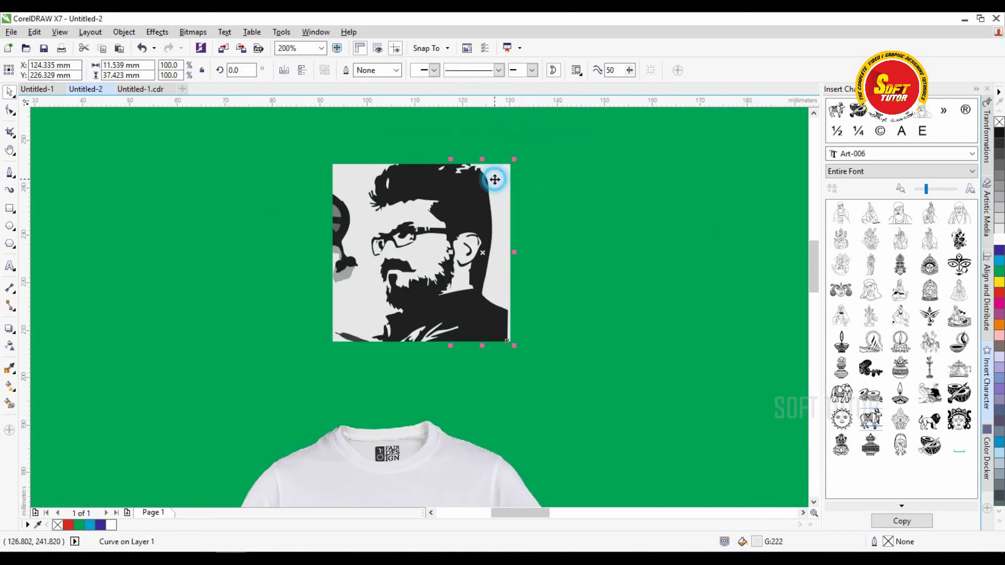
{"action": "key", "text": "Delete"}
Delete the light gray shape in front of the face and the leftover pieces along the portrait's left edge.
{"action": "left_click", "coordinate": [362, 184]}
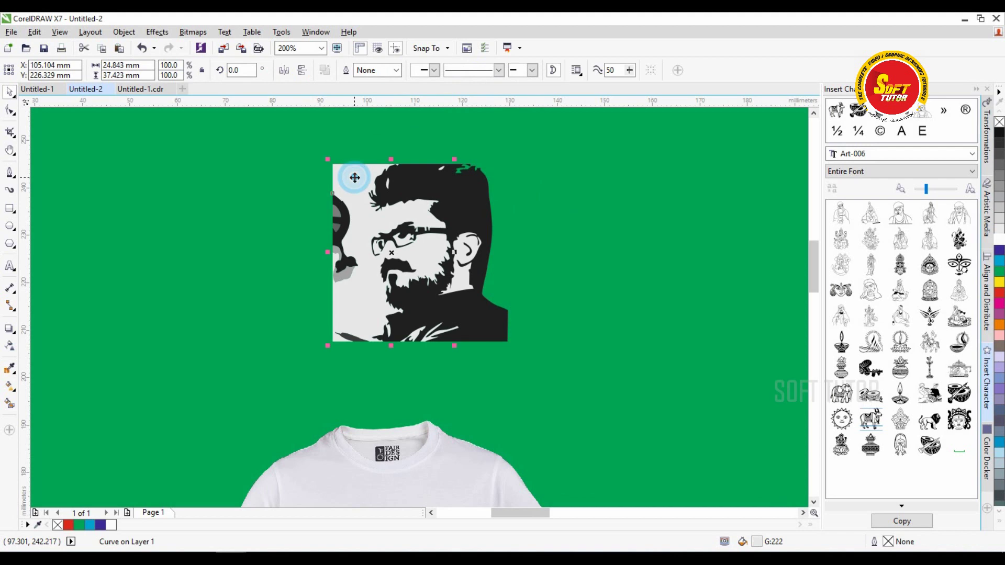
{"action": "key", "text": "Delete"}
{"action": "left_click_drag", "start_coordinate": [287, 163], "coordinate": [371, 371]}
{"action": "key", "text": "Delete"}
{"action": "key", "text": "Delete"}
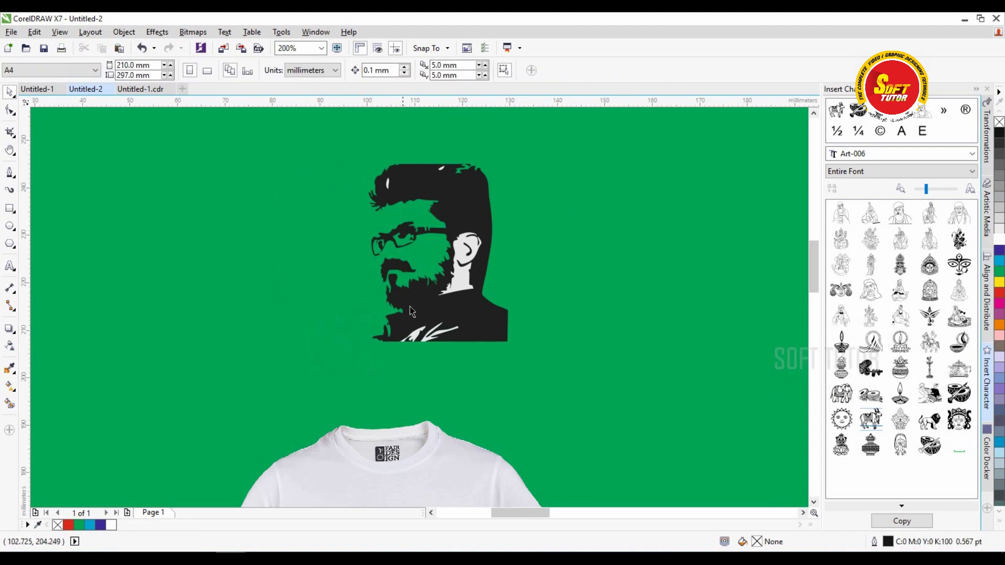
Try moving the light ear-and-neck shape out of the traced portrait, and undo the move.
{"action": "scroll", "coordinate": [409, 251], "scroll_direction": "up", "scroll_amount": 2}
{"action": "left_click", "coordinate": [508, 254]}
{"action": "left_click_drag", "start_coordinate": [509, 253], "coordinate": [649, 239]}
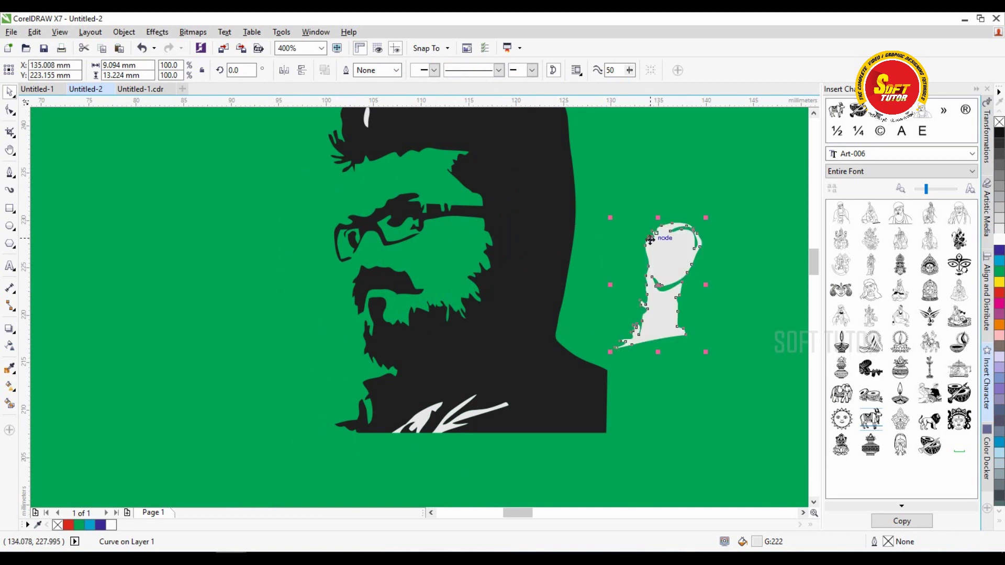
{"action": "key", "text": "ctrl+z"}
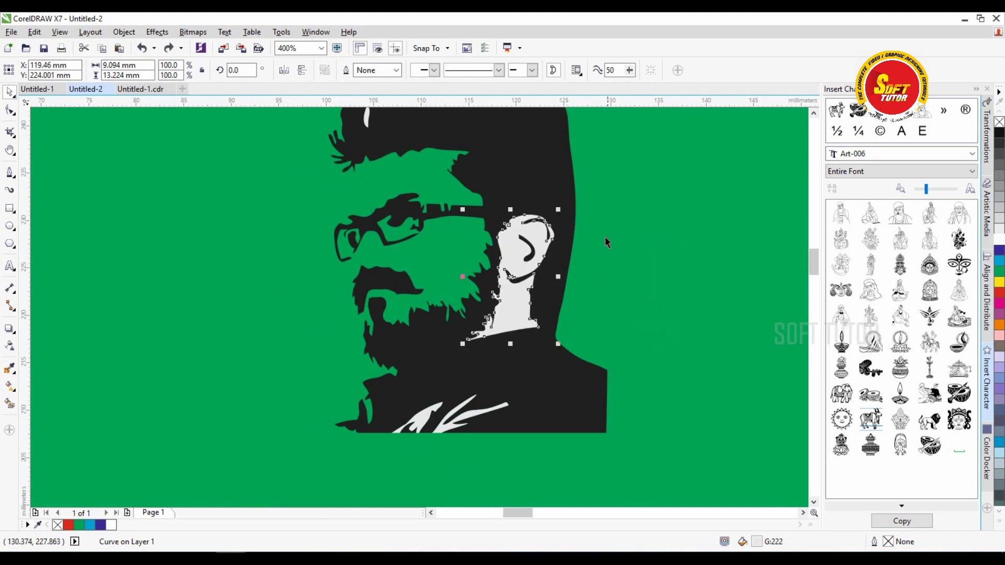
Trim the light ear-and-neck shape out of the dark portrait shape and delete the light shape.
{"action": "left_click", "coordinate": [538, 162], "text": "shift"}
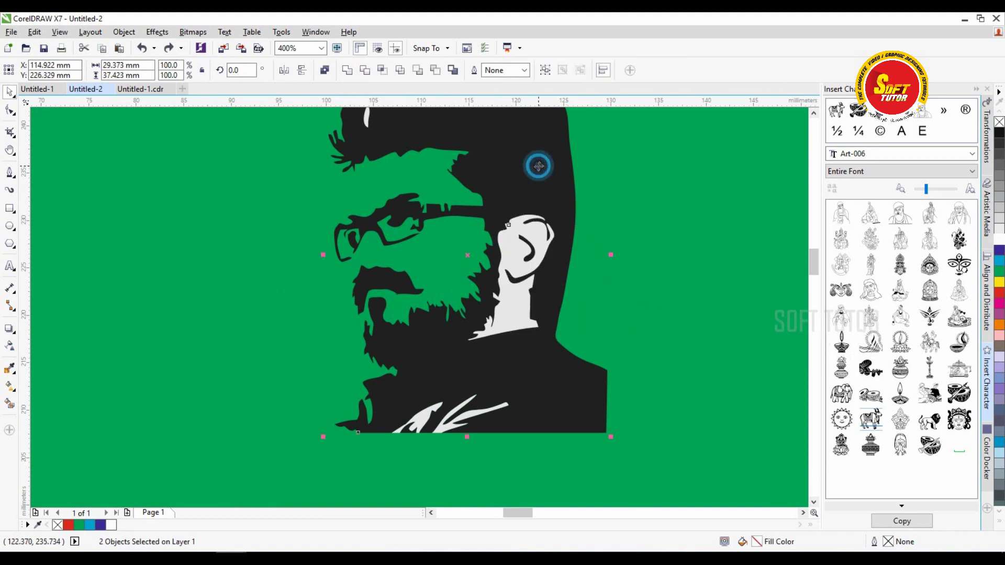
{"action": "left_click", "coordinate": [365, 71]}
{"action": "scroll", "coordinate": [504, 312], "scroll_direction": "down", "scroll_amount": 1}
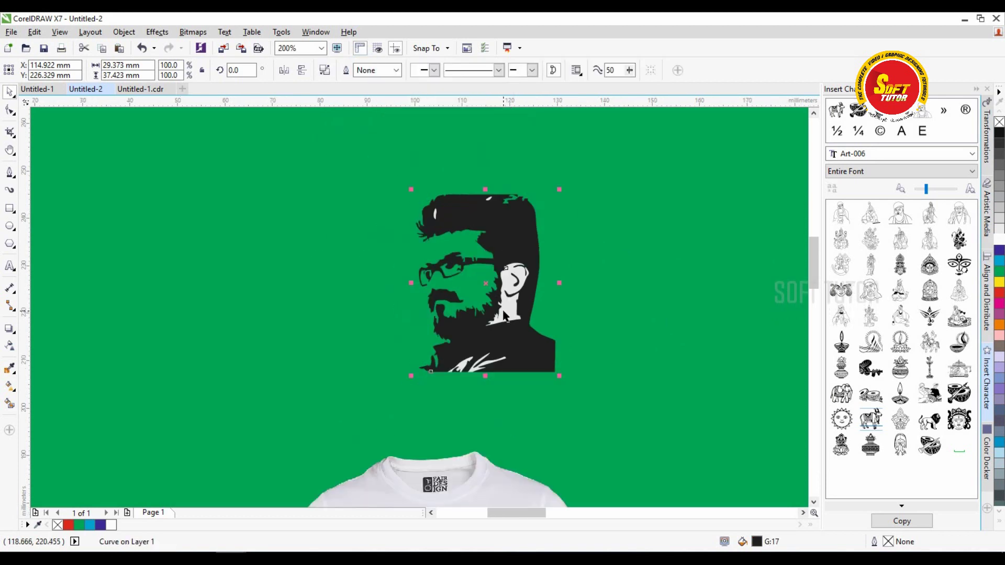
{"action": "left_click", "coordinate": [526, 280]}
{"action": "left_click_drag", "start_coordinate": [526, 280], "coordinate": [615, 279]}
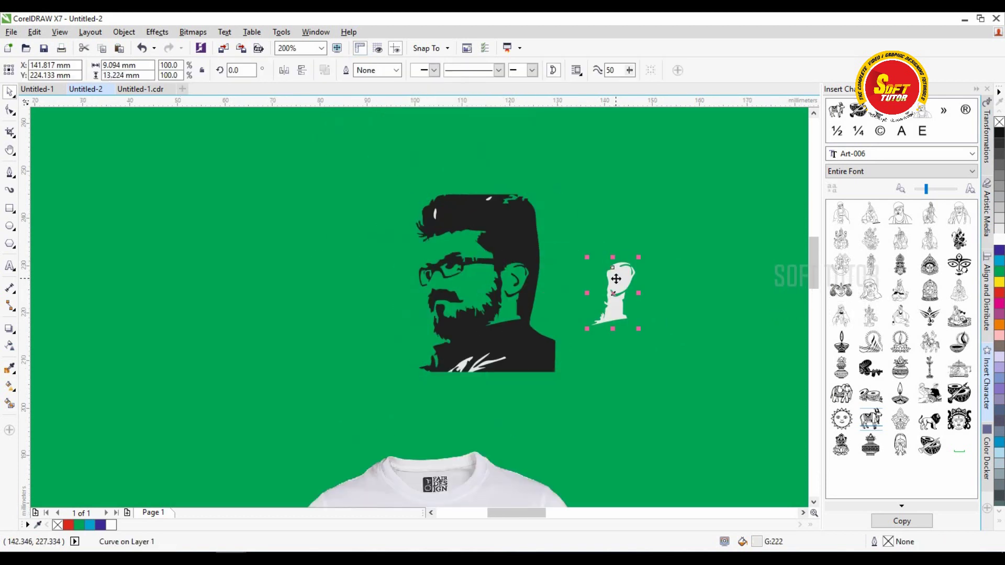
{"action": "key", "text": "Delete"}
Move the light collar highlights out from the portrait's shirt and delete them.
{"action": "mouse_move", "coordinate": [532, 385]}
{"action": "left_mouse_down"}
{"action": "mouse_move", "coordinate": [518, 372]}
{"action": "mouse_move", "coordinate": [480, 411]}
{"action": "left_mouse_up"}
{"action": "left_click", "coordinate": [477, 365], "text": "shift"}
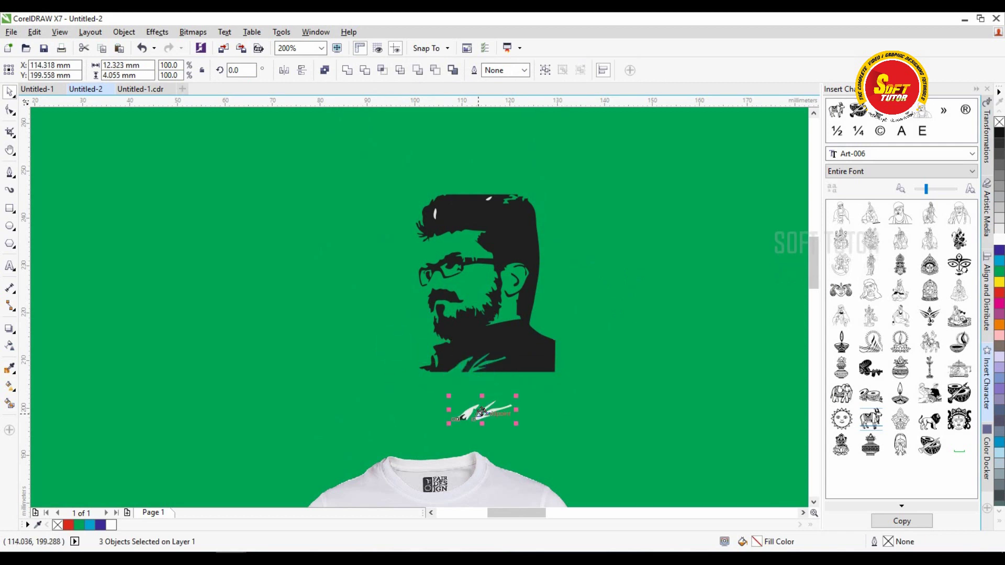
{"action": "key", "text": "Delete"}
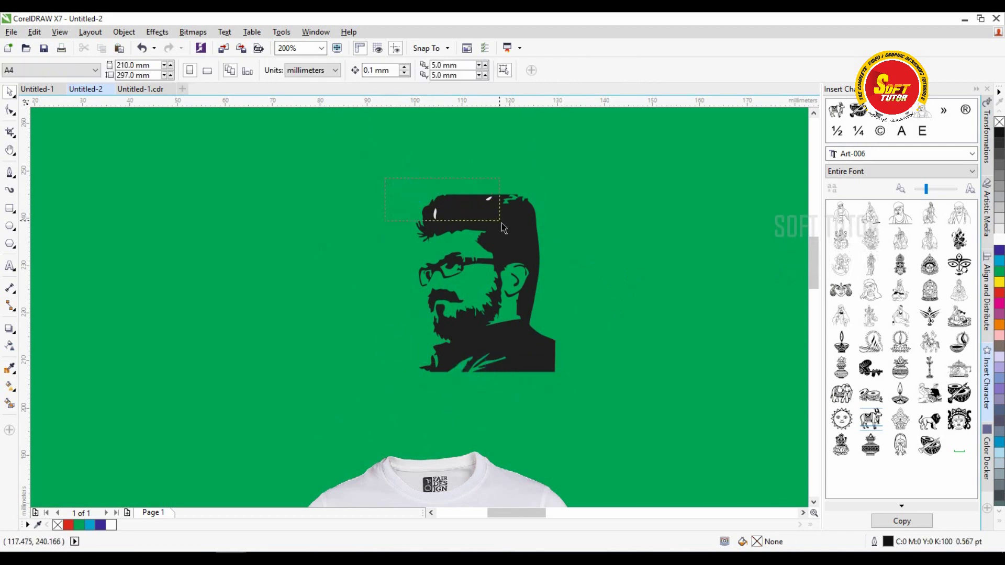
Try deleting the two light highlights in the hair, and undo the deletion.
{"action": "left_click_drag", "start_coordinate": [386, 183], "coordinate": [497, 220]}
{"action": "key", "text": "Delete"}
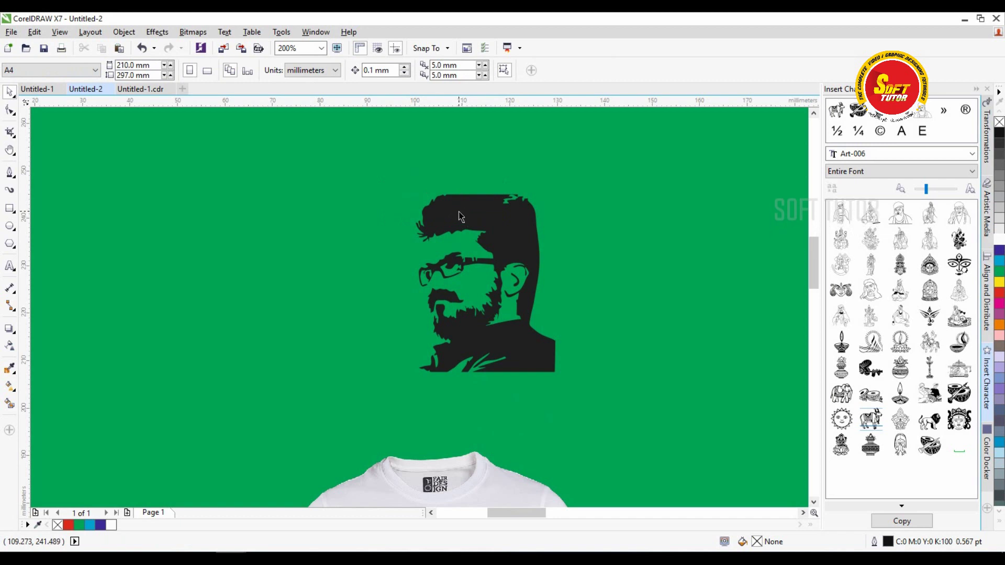
{"action": "key", "text": "ctrl+z"}
Trim the two light hair highlights out of the dark portrait shape and group the portrait's pieces.
{"action": "scroll", "coordinate": [458, 212], "scroll_direction": "up", "scroll_amount": 2}
{"action": "left_click", "coordinate": [584, 272], "text": "shift"}
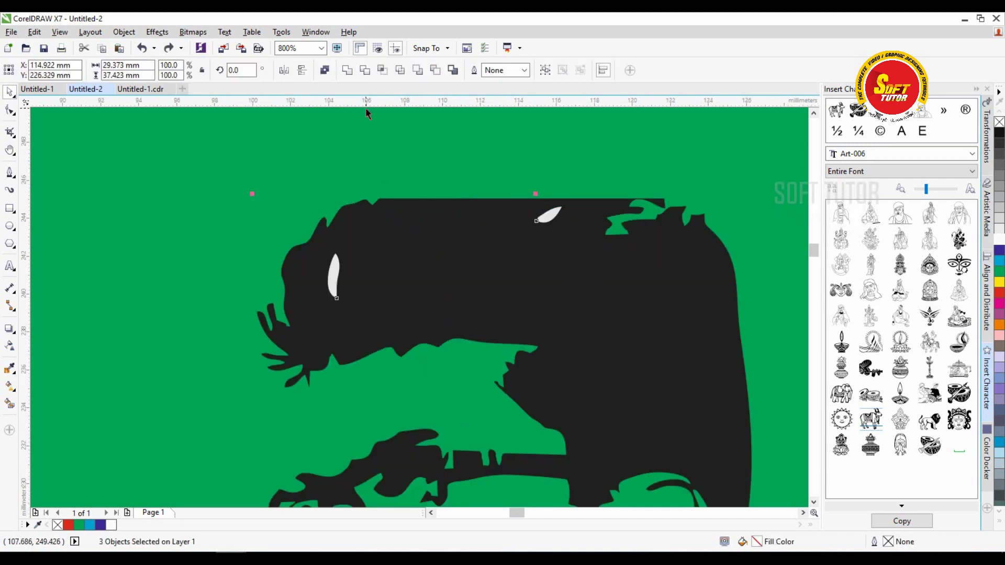
{"action": "left_click", "coordinate": [364, 69]}
{"action": "scroll", "coordinate": [369, 224], "scroll_direction": "down", "scroll_amount": 2}
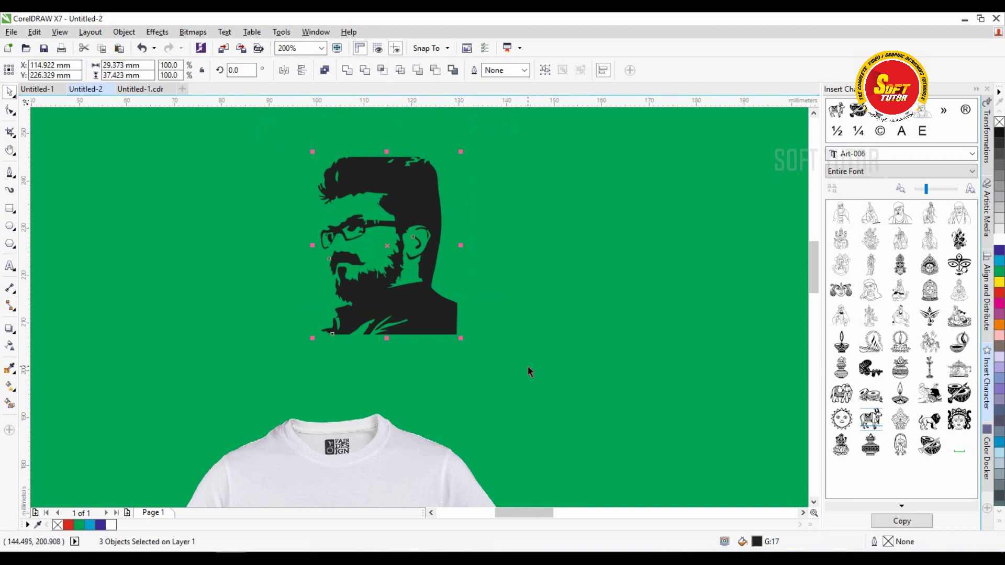
{"action": "key", "text": "ctrl+g"}
{"action": "scroll", "coordinate": [434, 209], "scroll_direction": "down", "scroll_amount": 1}
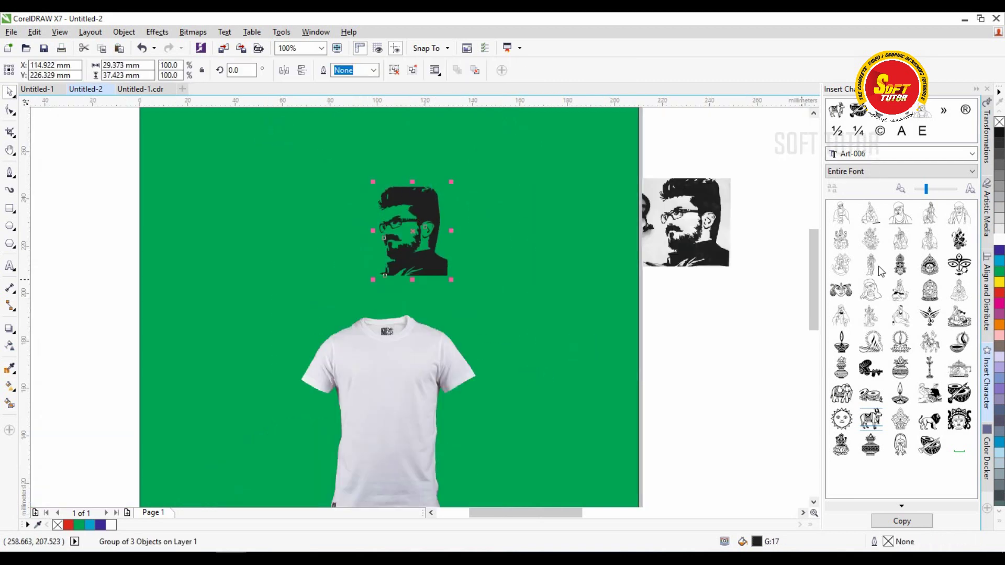
Try yellow, blue and orange fills on the grouped portrait, and fill it with magenta.
{"action": "left_click", "coordinate": [999, 270]}
{"action": "left_click", "coordinate": [1000, 251]}
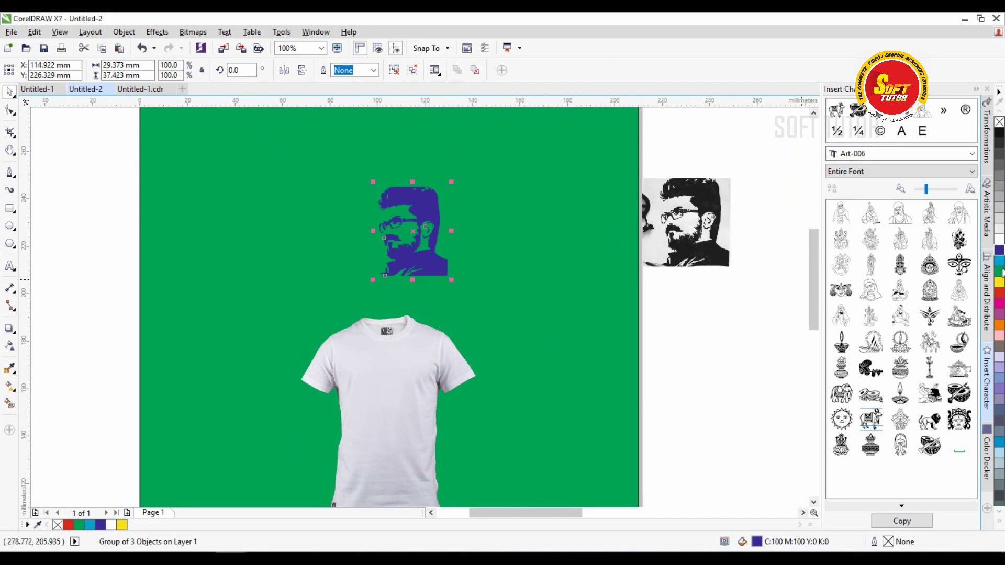
{"action": "left_click", "coordinate": [999, 326]}
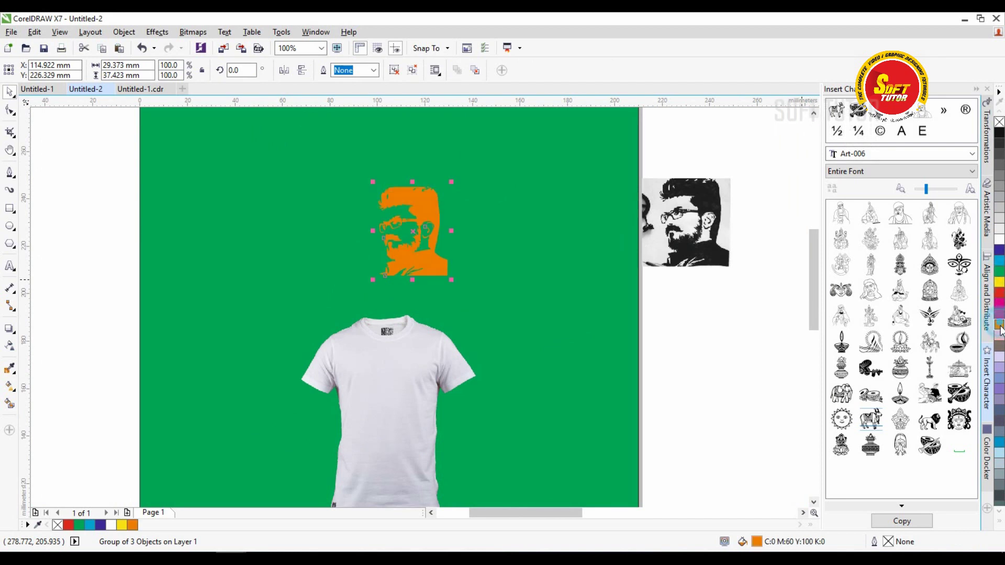
{"action": "left_click", "coordinate": [999, 303]}
Move the portrait onto the T-shirt's chest and scale it to 61.5 percent, about 18 by 23 mm.
{"action": "scroll", "coordinate": [479, 246], "scroll_direction": "down", "scroll_amount": 1}
{"action": "left_click", "coordinate": [597, 300]}
{"action": "left_click_drag", "start_coordinate": [444, 217], "coordinate": [437, 272]}
{"action": "scroll", "coordinate": [438, 272], "scroll_direction": "up", "scroll_amount": 2}
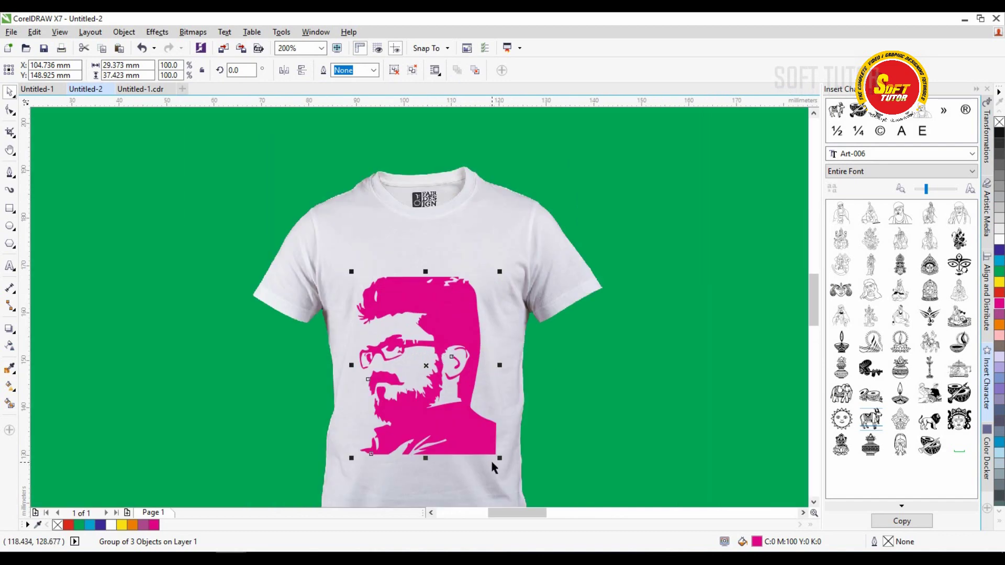
{"action": "left_click_drag", "start_coordinate": [499, 459], "coordinate": [463, 412]}
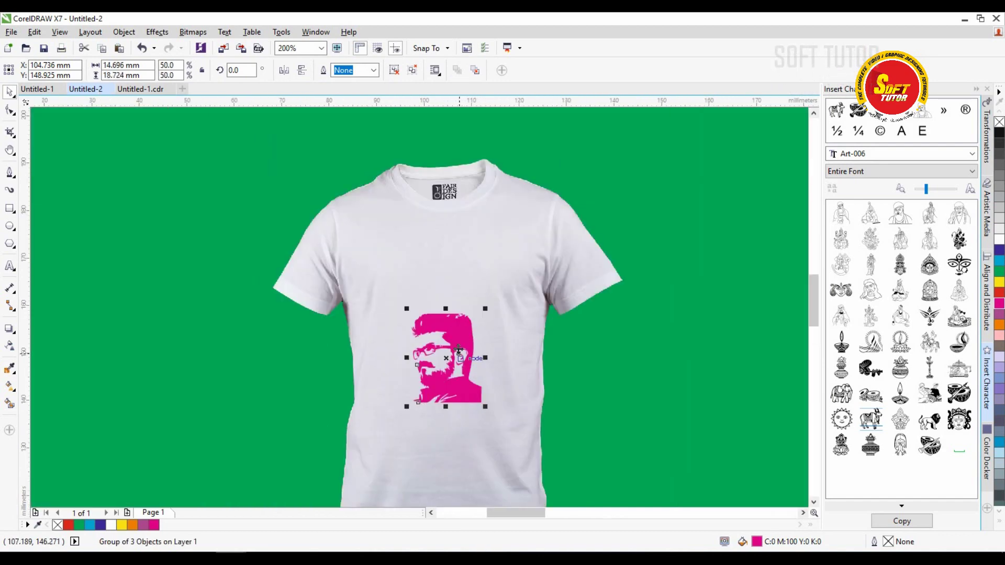
{"action": "left_click_drag", "start_coordinate": [459, 350], "coordinate": [460, 338]}
{"action": "scroll", "coordinate": [460, 356], "scroll_direction": "up", "scroll_amount": 1}
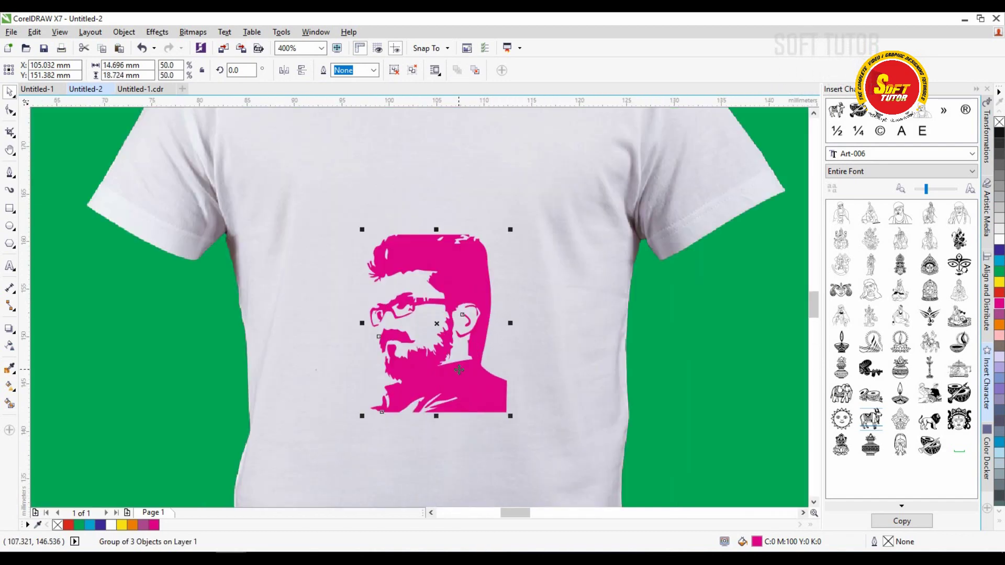
{"action": "left_click_drag", "start_coordinate": [513, 415], "coordinate": [529, 440]}
{"action": "scroll", "coordinate": [469, 337], "scroll_direction": "down", "scroll_amount": 1}
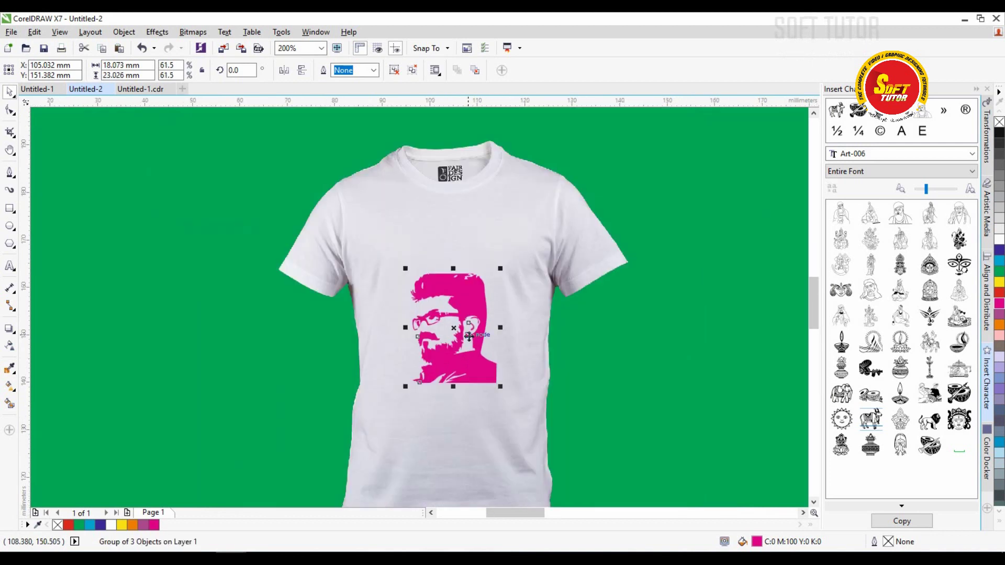
Add the artistic text "thalapathy" and "vijay" on two lines below the portrait on the T-shirt.
{"action": "left_click", "coordinate": [511, 233], "text": "shift"}
{"action": "key", "text": "h"}
{"action": "left_click_drag", "start_coordinate": [460, 359], "coordinate": [431, 183]}
{"action": "key", "text": "space"}
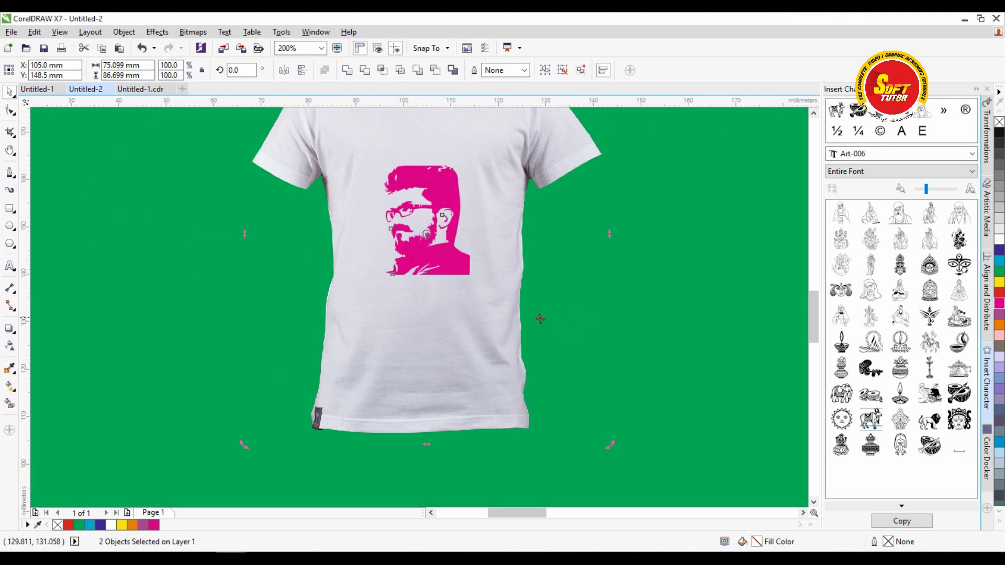
{"action": "key", "text": "F8"}
{"action": "left_click", "coordinate": [406, 329]}
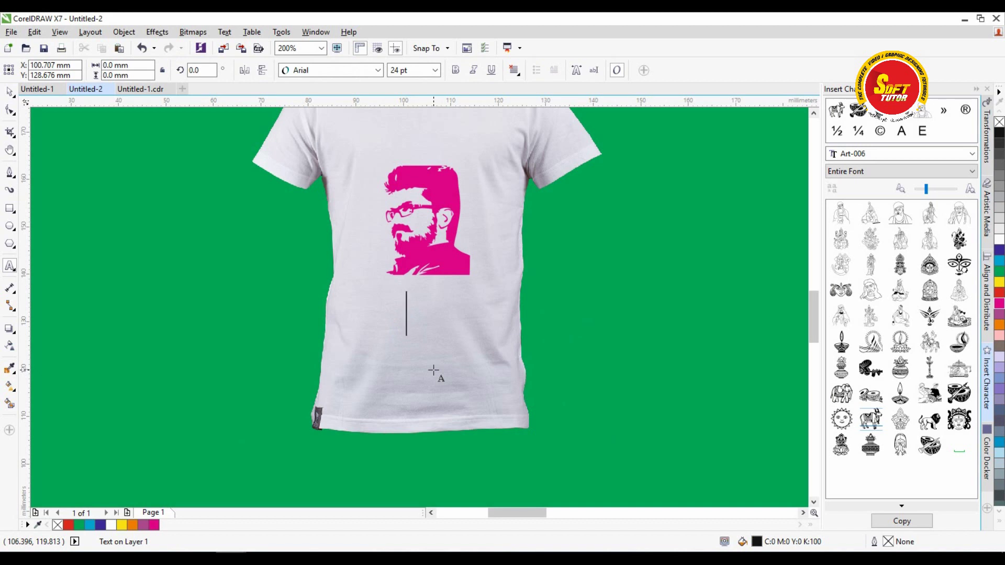
{"action": "type", "text": "thalap"}
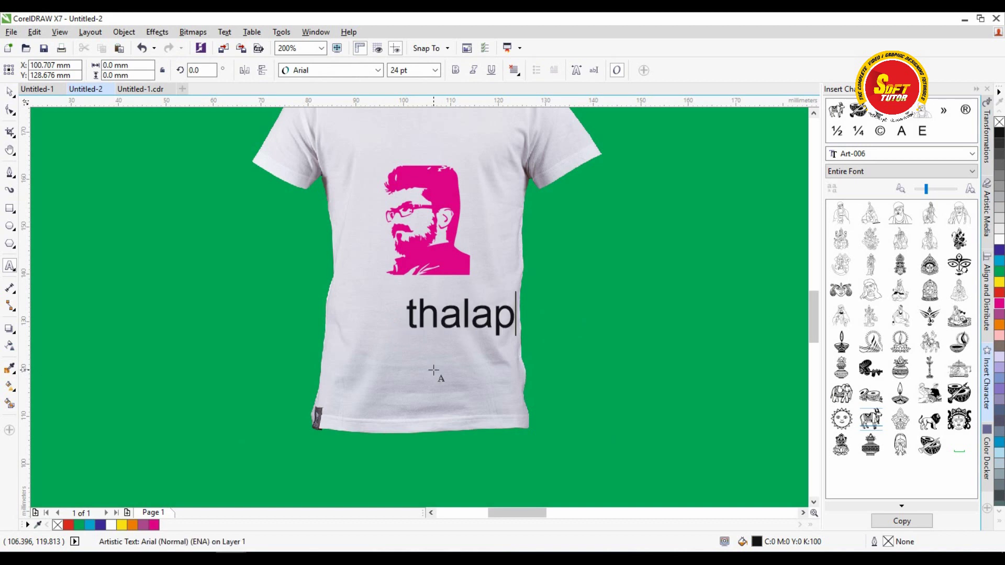
{"action": "type", "text": "athy"}
{"action": "key", "text": "Return"}
{"action": "type", "text": "vija"}
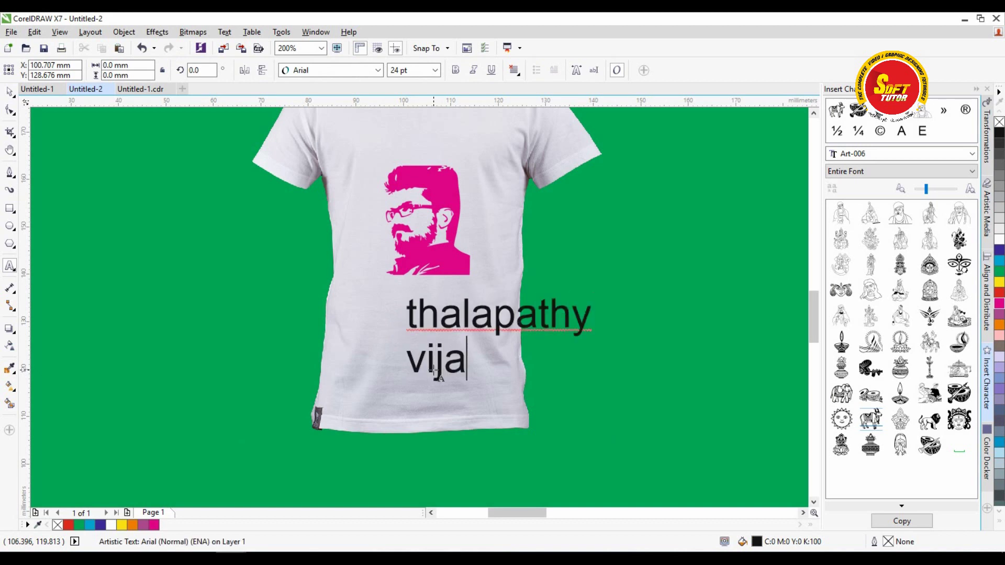
{"action": "type", "text": "y"}
Change both text lines to uppercase and set their alignment to center.
{"action": "key", "text": "ctrl+a"}
{"action": "key", "text": "shift+F3"}
{"action": "key", "text": "Down"}
{"action": "key", "text": "Down"}
{"action": "key", "text": "Return"}
{"action": "key", "text": "ctrl+e"}
{"action": "key", "text": "Escape"}
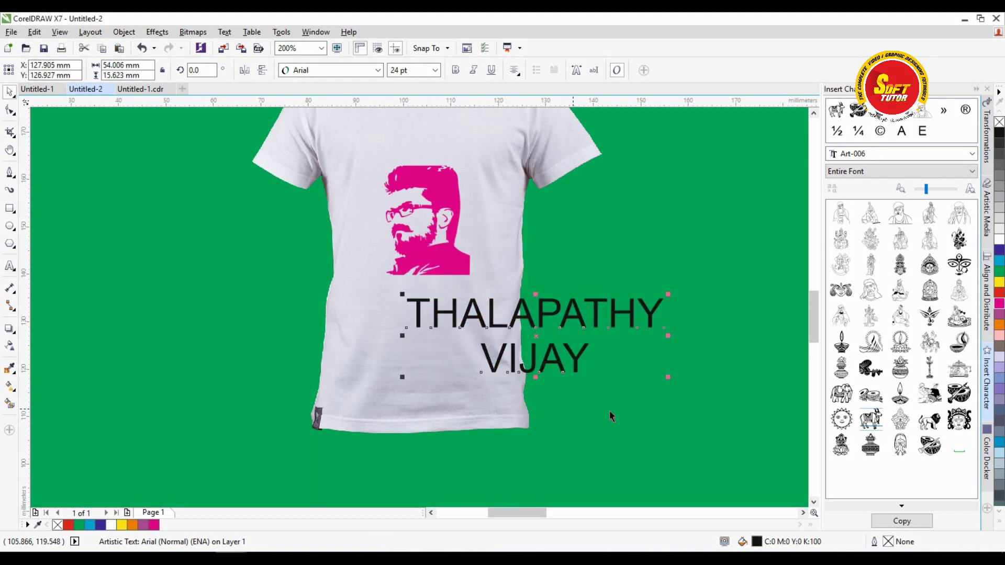
Scale the text down to about 11.3 pt and place it directly under the portrait.
{"action": "left_click_drag", "start_coordinate": [668, 376], "coordinate": [527, 335]}
{"action": "left_click_drag", "start_coordinate": [485, 308], "coordinate": [427, 282]}
{"action": "scroll", "coordinate": [434, 285], "scroll_direction": "up", "scroll_amount": 1}
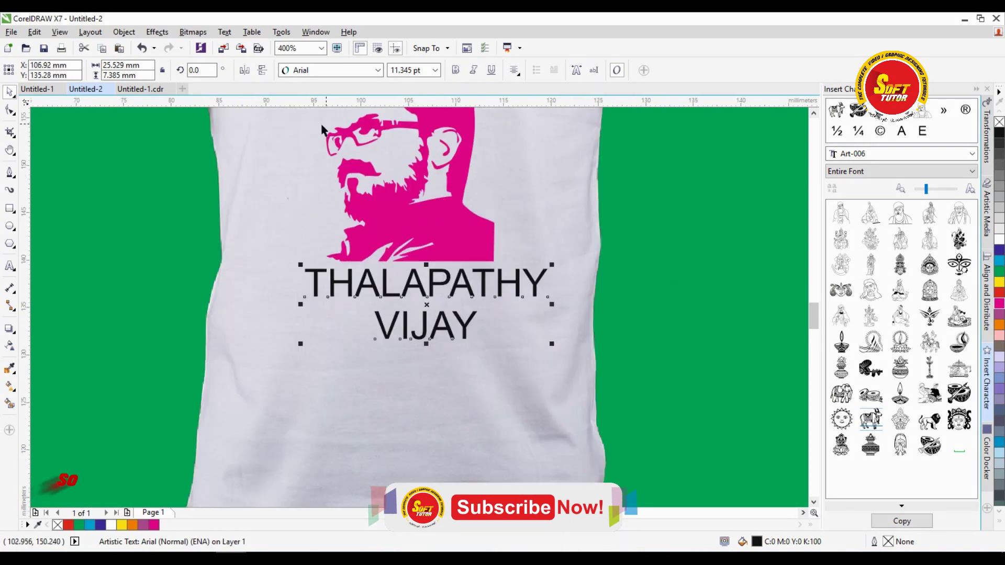
Set the text in the Blade Runner Movie Font and scale it down to about 8.9 pt.
{"action": "left_click", "coordinate": [346, 73]}
{"action": "left_click", "coordinate": [346, 96]}
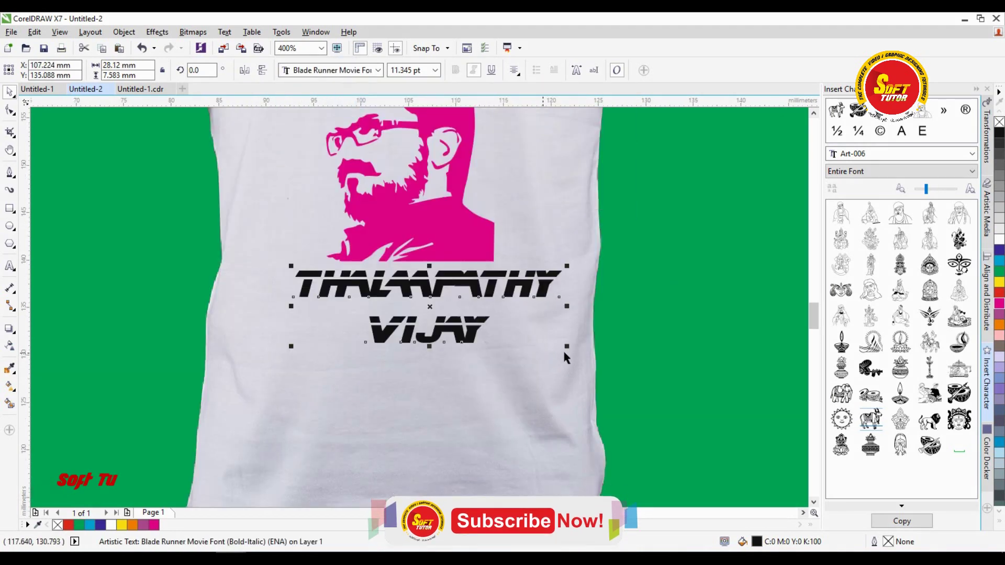
{"action": "left_click_drag", "start_coordinate": [568, 349], "coordinate": [505, 329]}
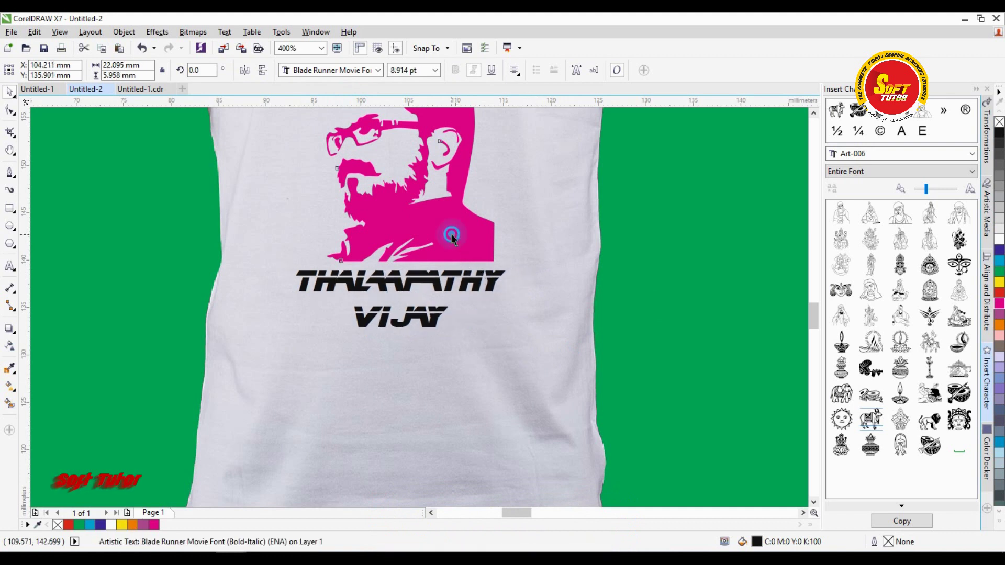
Draw a rectangle about 32 mm wide over the portrait's lower edge and the text, and skew it upward to the right.
{"action": "left_click", "coordinate": [453, 225]}
{"action": "left_click", "coordinate": [9, 208]}
{"action": "mouse_move", "coordinate": [519, 268]}
{"action": "left_mouse_down"}
{"action": "mouse_move", "coordinate": [246, 377]}
{"action": "mouse_move", "coordinate": [218, 403]}
{"action": "left_mouse_up"}
{"action": "key", "text": "space"}
{"action": "left_click_drag", "start_coordinate": [439, 375], "coordinate": [508, 361]}
{"action": "left_click", "coordinate": [509, 361]}
{"action": "left_click_drag", "start_coordinate": [596, 321], "coordinate": [547, 310]}
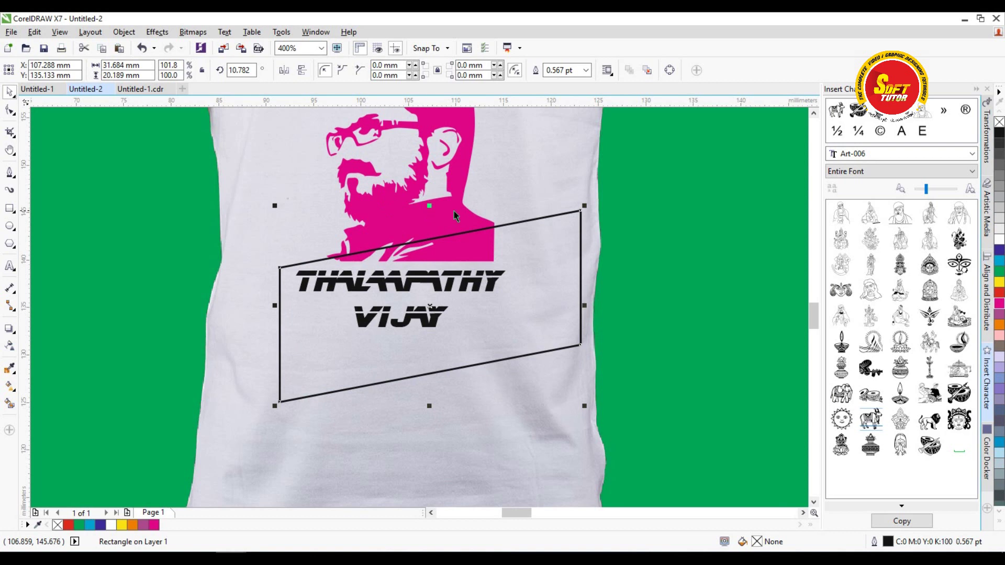
Trim the portrait's lower edge with the skewed rectangle and delete the rectangle.
{"action": "left_click", "coordinate": [381, 170], "text": "shift"}
{"action": "left_click", "coordinate": [364, 70]}
{"action": "left_click", "coordinate": [567, 254]}
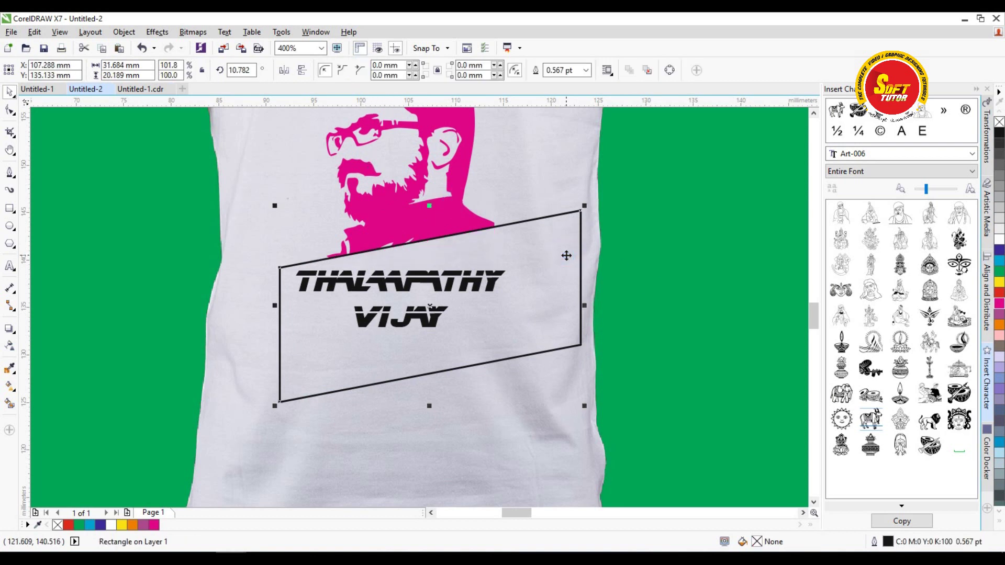
{"action": "key", "text": "Delete"}
Move the text up against the portrait's slanted lower edge and rotate it to 11.48 degrees.
{"action": "left_click", "coordinate": [432, 287]}
{"action": "left_click_drag", "start_coordinate": [434, 286], "coordinate": [450, 280]}
{"action": "left_click", "coordinate": [450, 280]}
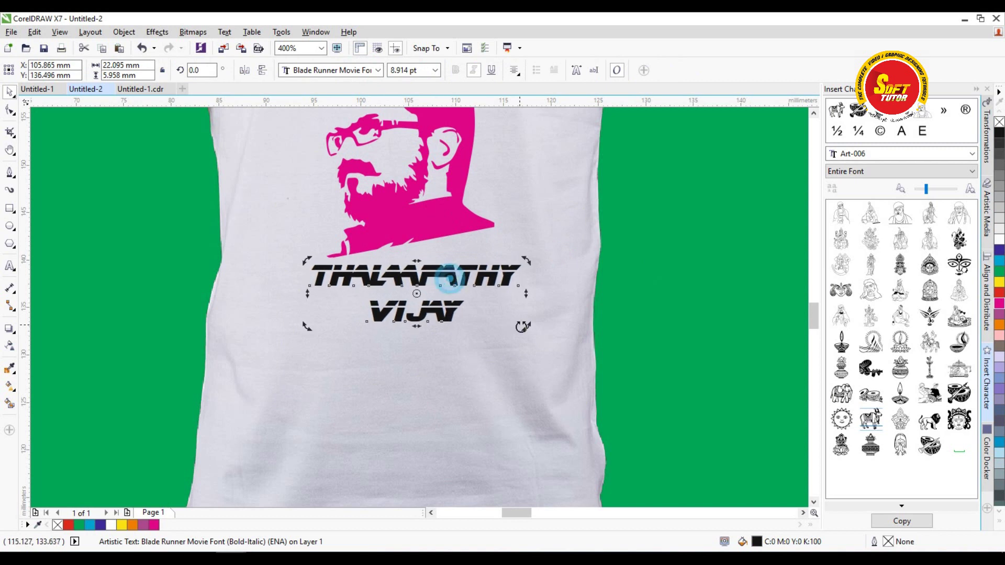
{"action": "mouse_move", "coordinate": [523, 327]}
{"action": "left_mouse_down"}
{"action": "mouse_move", "coordinate": [523, 293]}
{"action": "mouse_move", "coordinate": [522, 309]}
{"action": "left_mouse_up"}
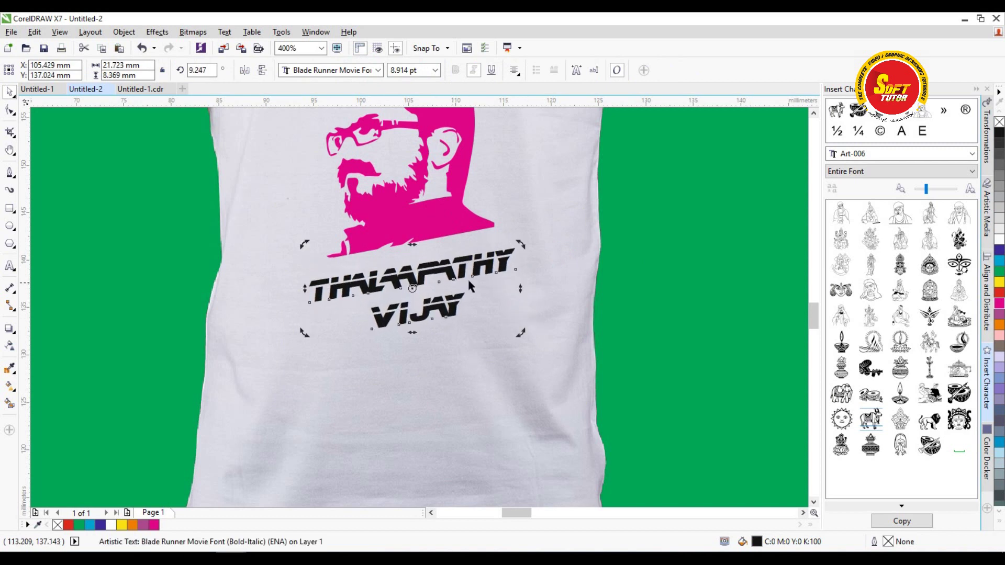
{"action": "left_click_drag", "start_coordinate": [458, 277], "coordinate": [458, 265]}
{"action": "left_click", "coordinate": [458, 258]}
{"action": "left_click_drag", "start_coordinate": [522, 317], "coordinate": [522, 319]}
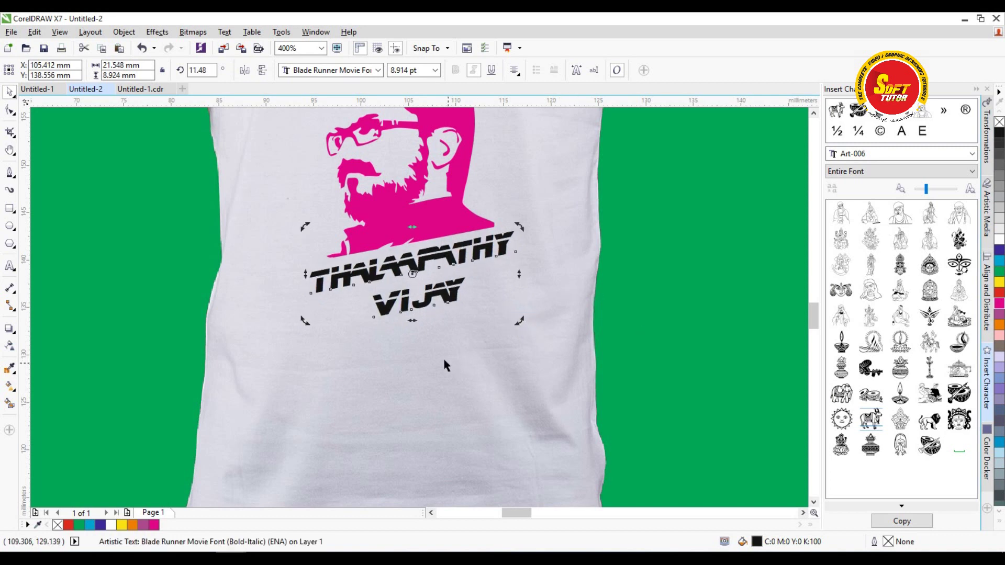
Tighten the spacing between the two text lines and enlarge the word "VIJAY" to 20 pt.
{"action": "key", "text": "F10"}
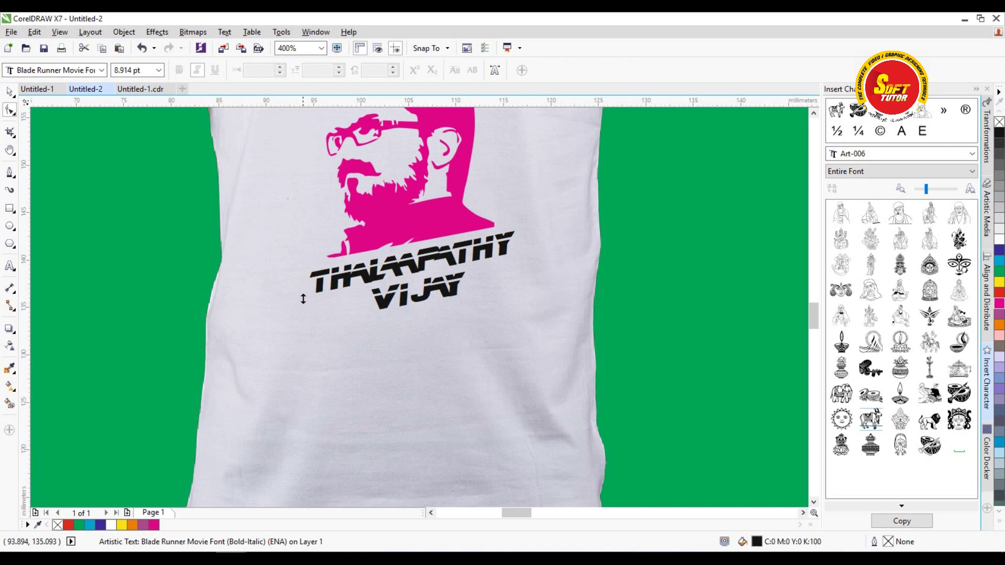
{"action": "key", "text": "F8"}
{"action": "double_click", "coordinate": [437, 285]}
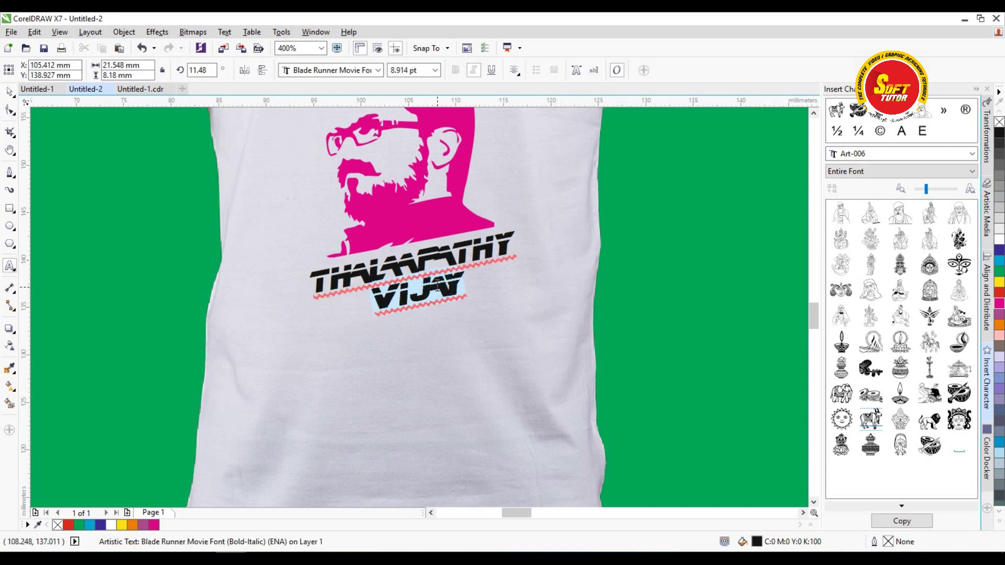
{"action": "key", "text": "ctrl+KP_8"}
{"action": "key", "text": "ctrl+KP_8"}
{"action": "key", "text": "ctrl+KP_8"}
{"action": "key", "text": "ctrl+KP_8"}
{"action": "key", "text": "ctrl+KP_8"}
{"action": "key", "text": "ctrl+KP_8"}
{"action": "key", "text": "ctrl+KP_8"}
{"action": "key", "text": "ctrl+KP_8"}
{"action": "key", "text": "ctrl+KP_8"}
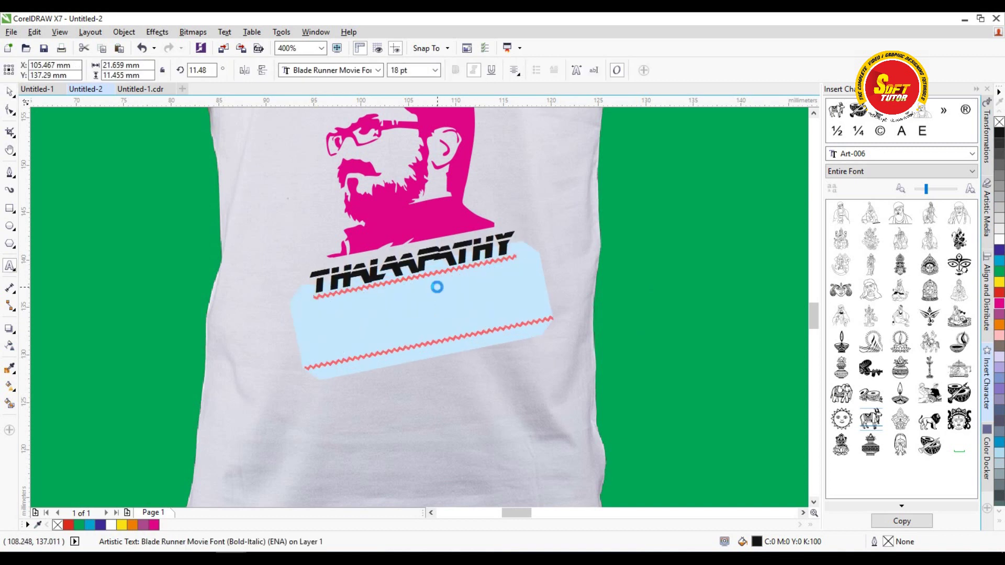
{"action": "key", "text": "ctrl+KP_2"}
{"action": "key", "text": "ctrl+KP_2"}
{"action": "key", "text": "ctrl+KP_2"}
{"action": "key", "text": "ctrl+KP_2"}
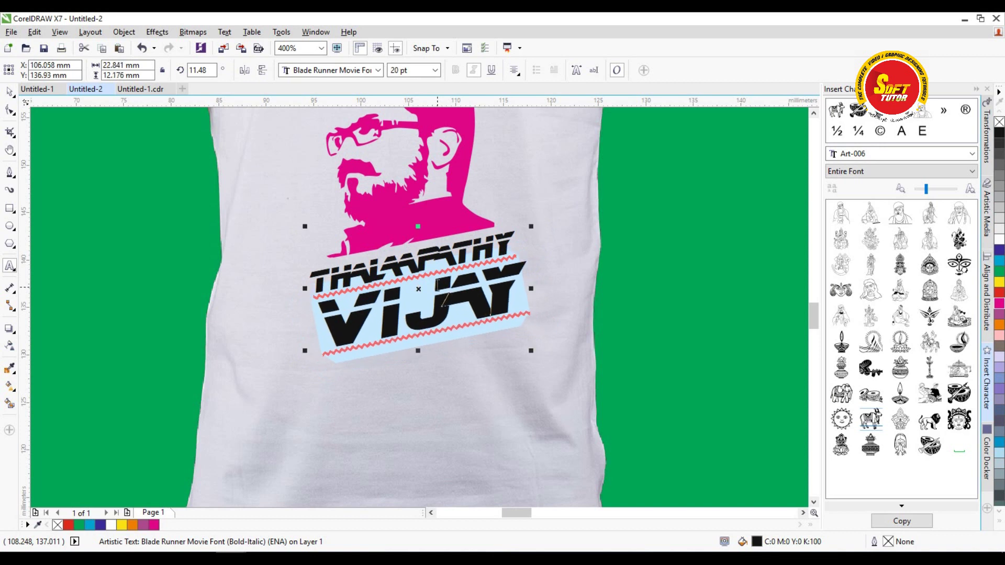
{"action": "key", "text": "ctrl+space"}
Convert the text to curves and scale it to 94.3 percent under the portrait.
{"action": "scroll", "coordinate": [361, 257], "scroll_direction": "down", "scroll_amount": 1}
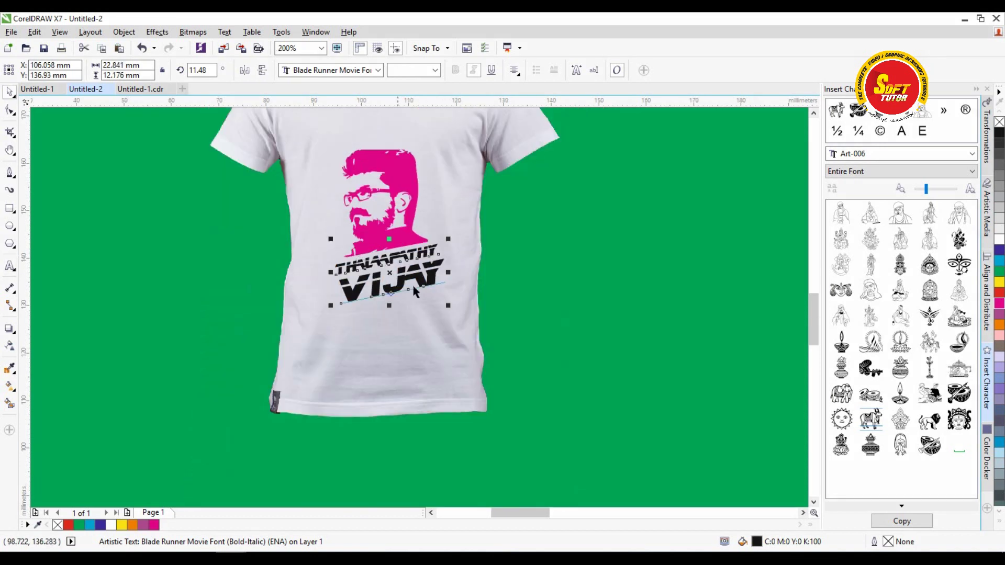
{"action": "key", "text": "ctrl+q"}
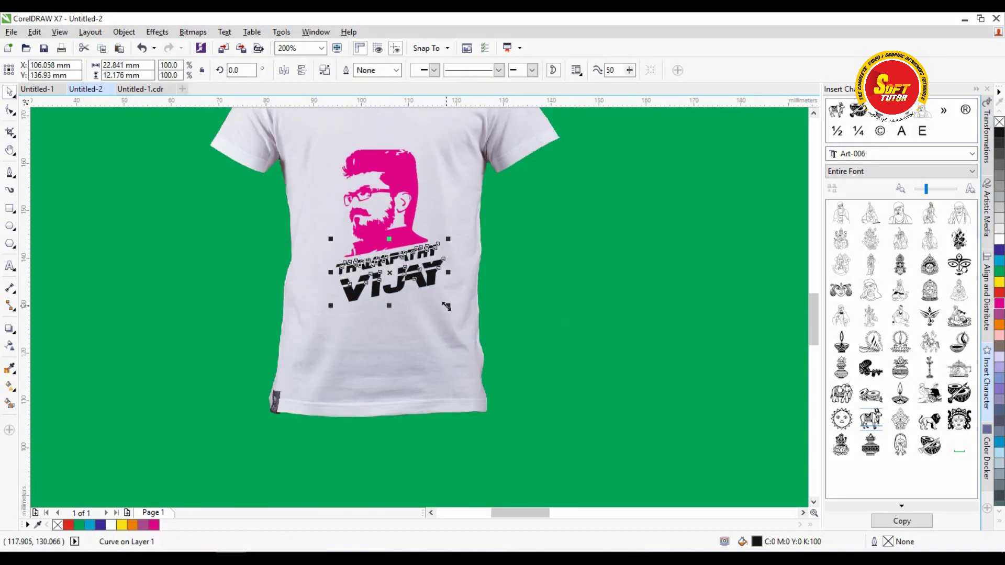
{"action": "left_click_drag", "start_coordinate": [448, 305], "coordinate": [408, 264]}
{"action": "scroll", "coordinate": [413, 262], "scroll_direction": "up", "scroll_amount": 1}
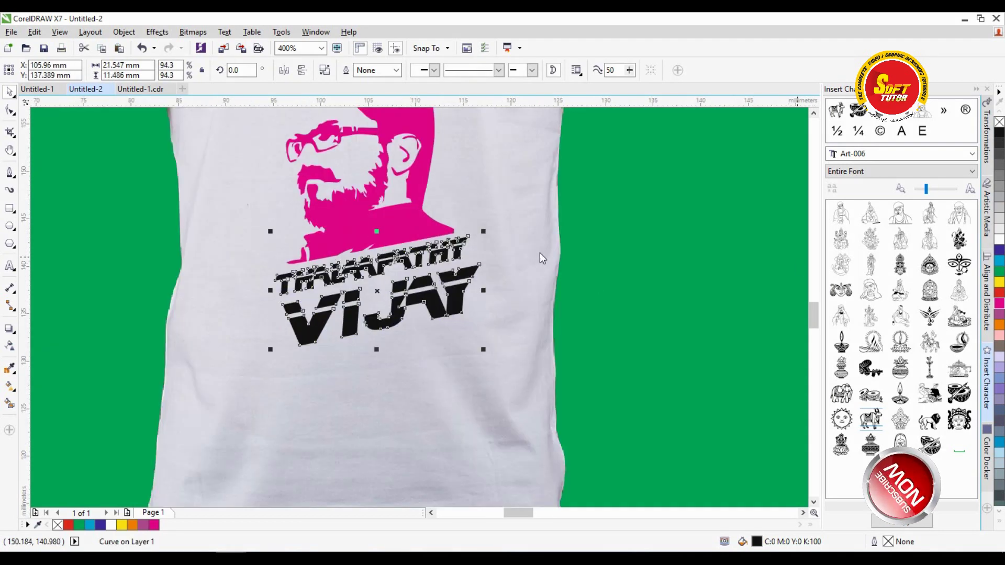
Fill both the portrait and the lettering with black, and clear the selection.
{"action": "scroll", "coordinate": [539, 253], "scroll_direction": "down", "scroll_amount": 1}
{"action": "left_click_drag", "start_coordinate": [667, 124], "coordinate": [277, 336]}
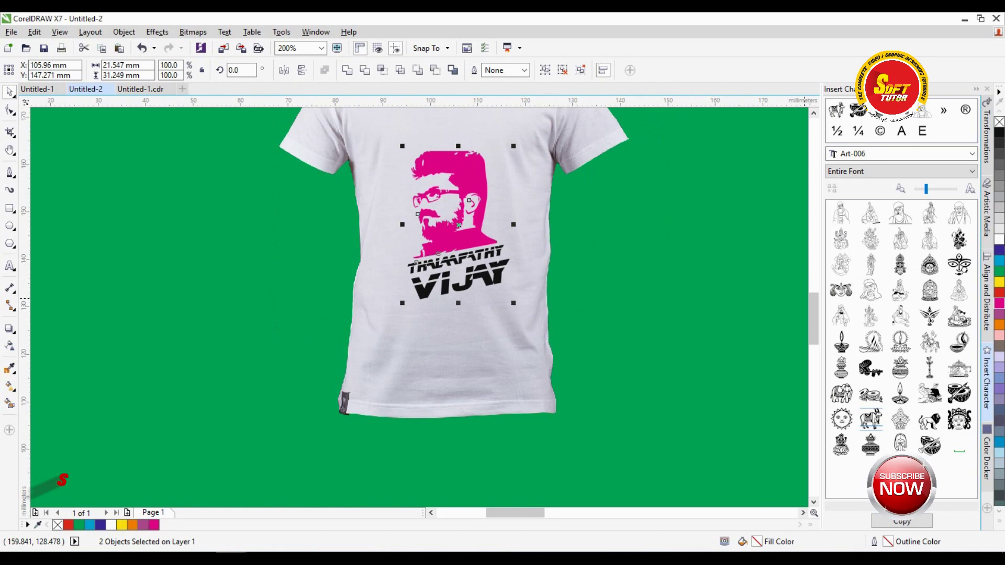
{"action": "left_click", "coordinate": [999, 133]}
{"action": "left_click", "coordinate": [526, 252]}
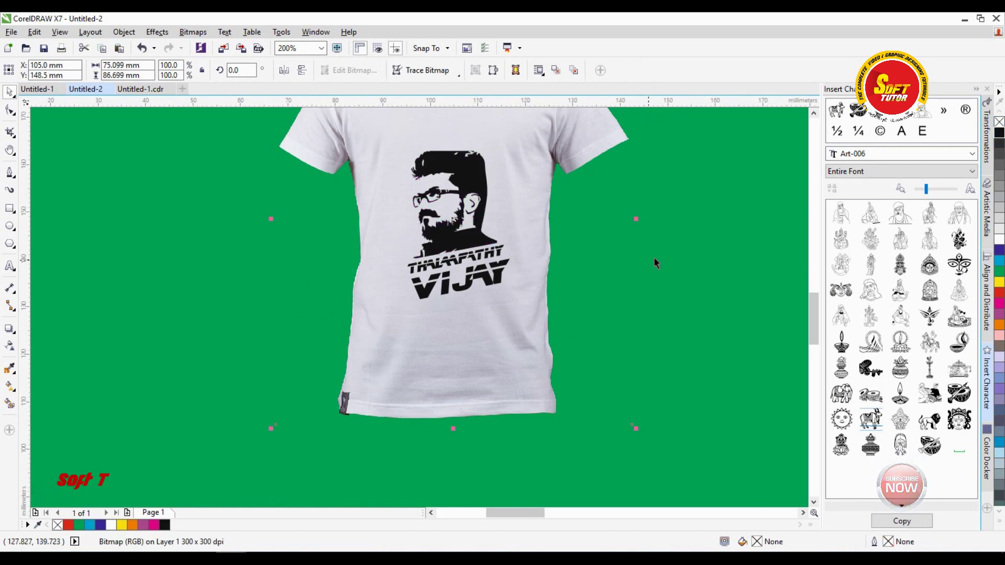
{"action": "left_click", "coordinate": [579, 265]}
{"action": "scroll", "coordinate": [578, 265], "scroll_direction": "down", "scroll_amount": 1}
{"action": "scroll", "coordinate": [516, 231], "scroll_direction": "up", "scroll_amount": 1}
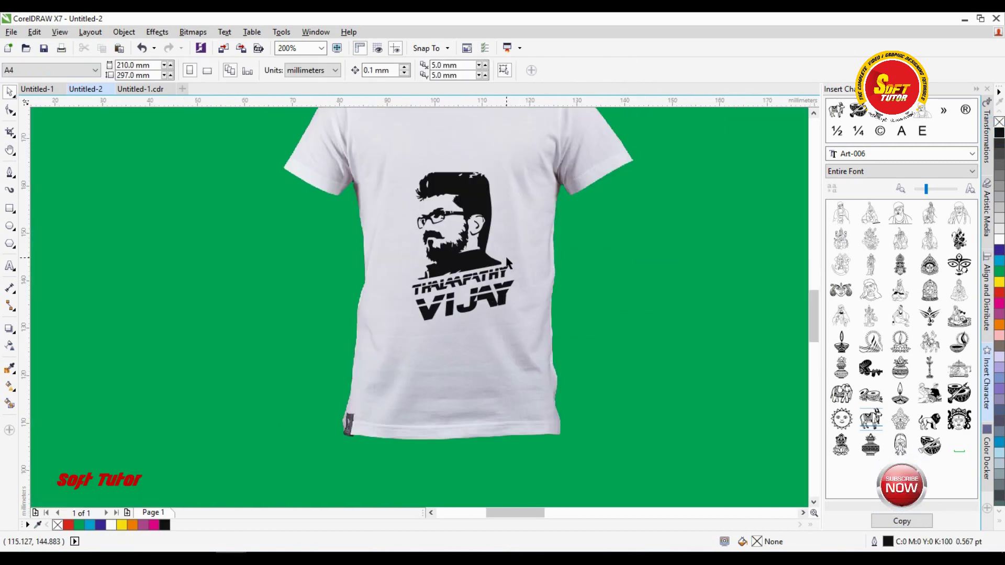
{"action": "key", "text": "h"}
{"action": "left_click_drag", "start_coordinate": [516, 262], "coordinate": [447, 361]}
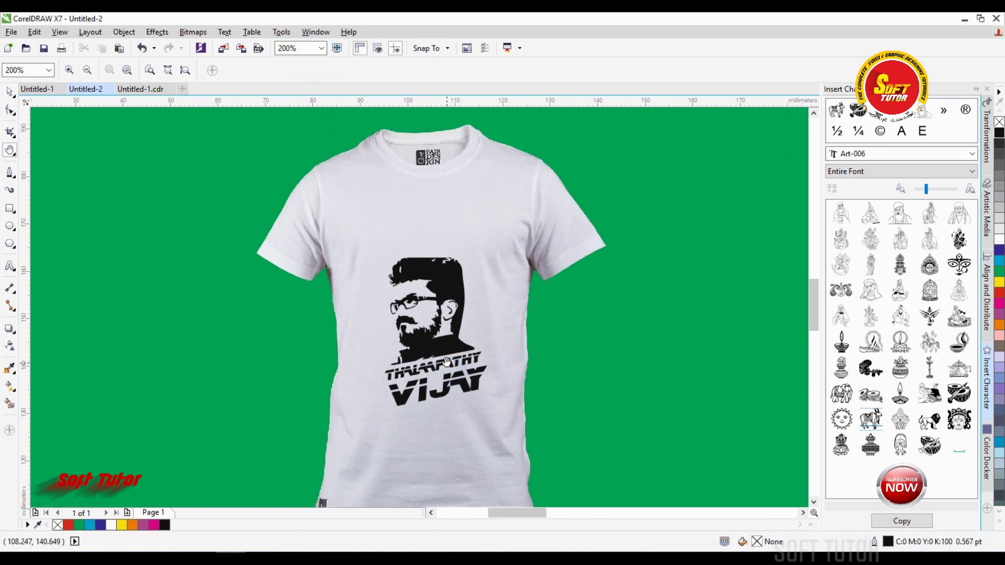